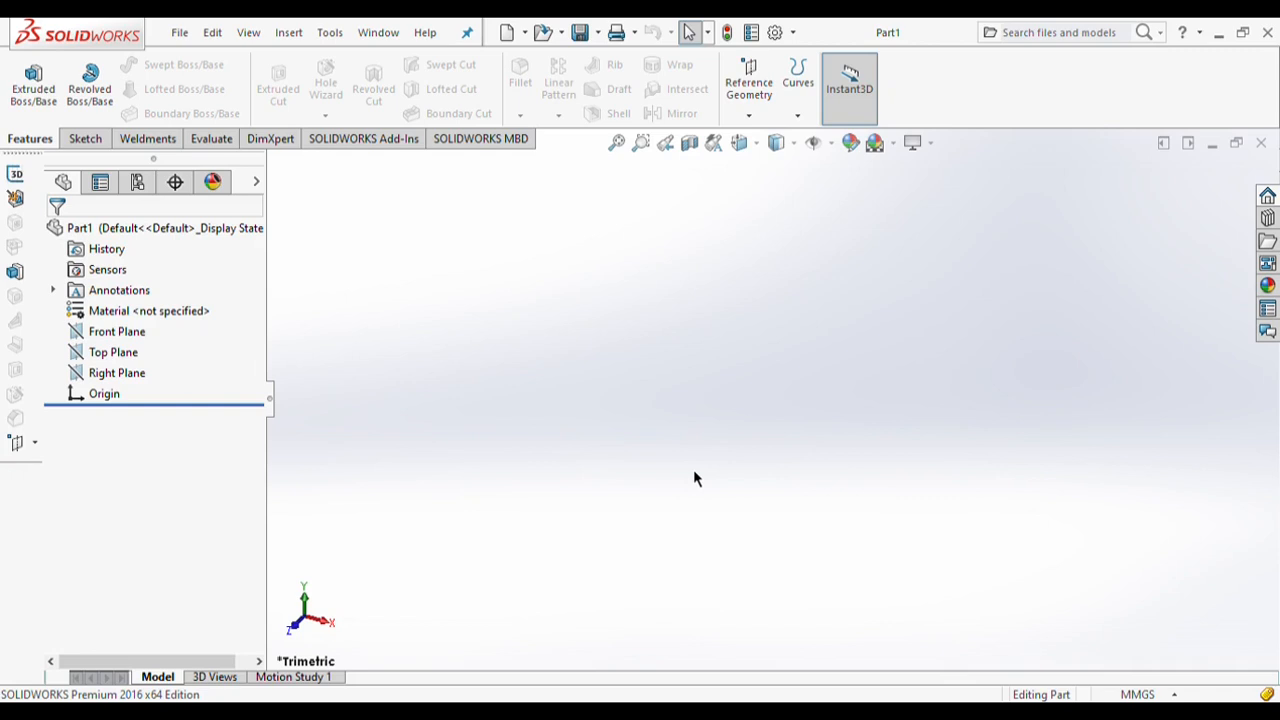
Step: Sketch a center rectangle about 103 mm high on the Top Plane, centred on the origin
click(115, 352)
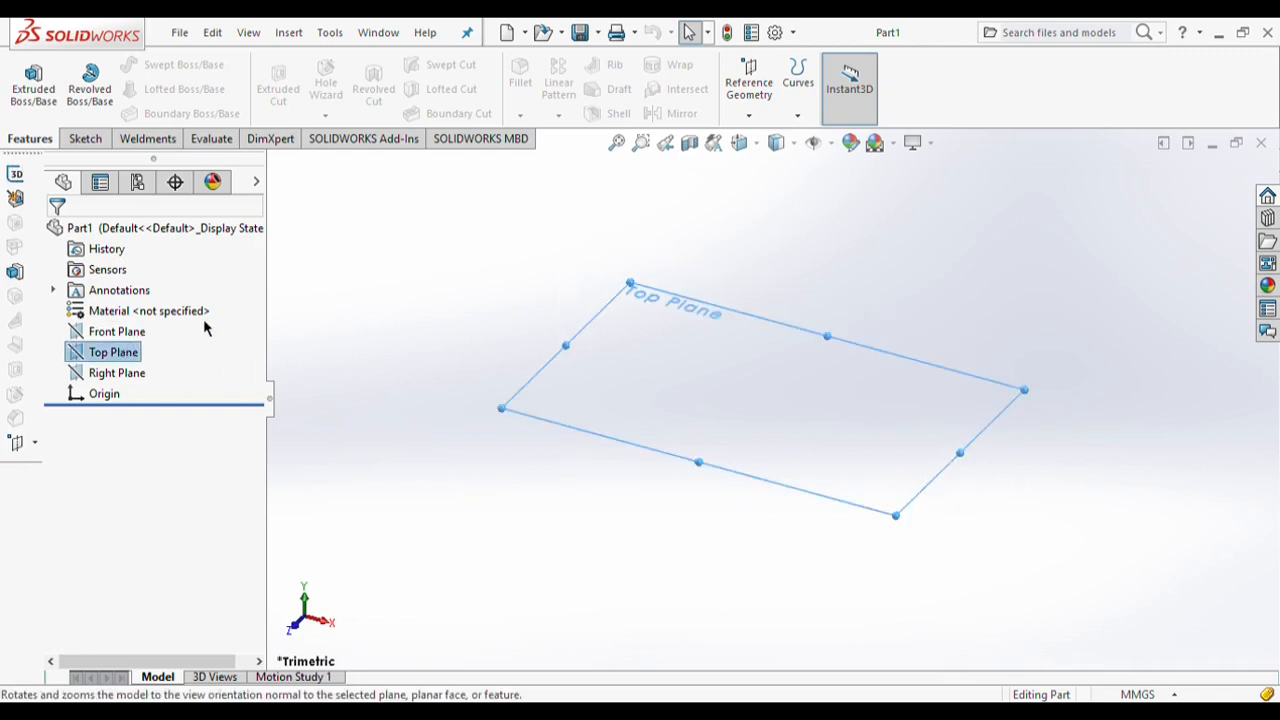
click(204, 313)
click(84, 139)
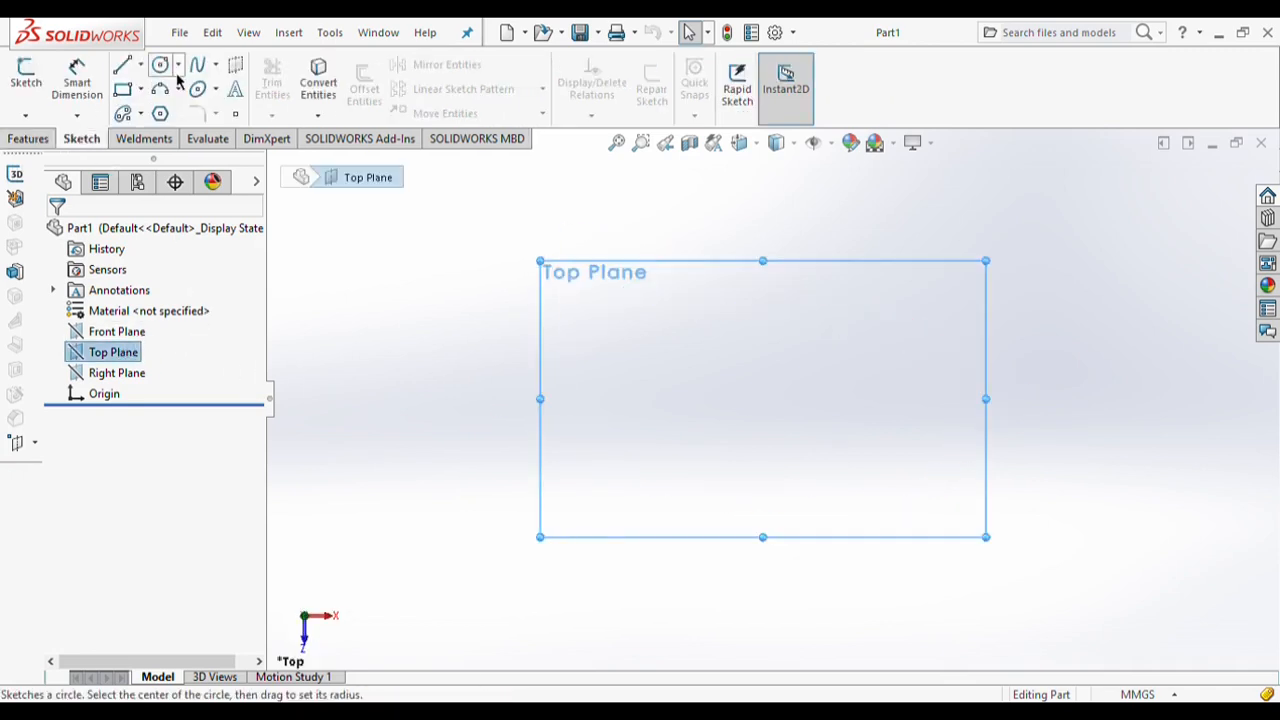
click(123, 89)
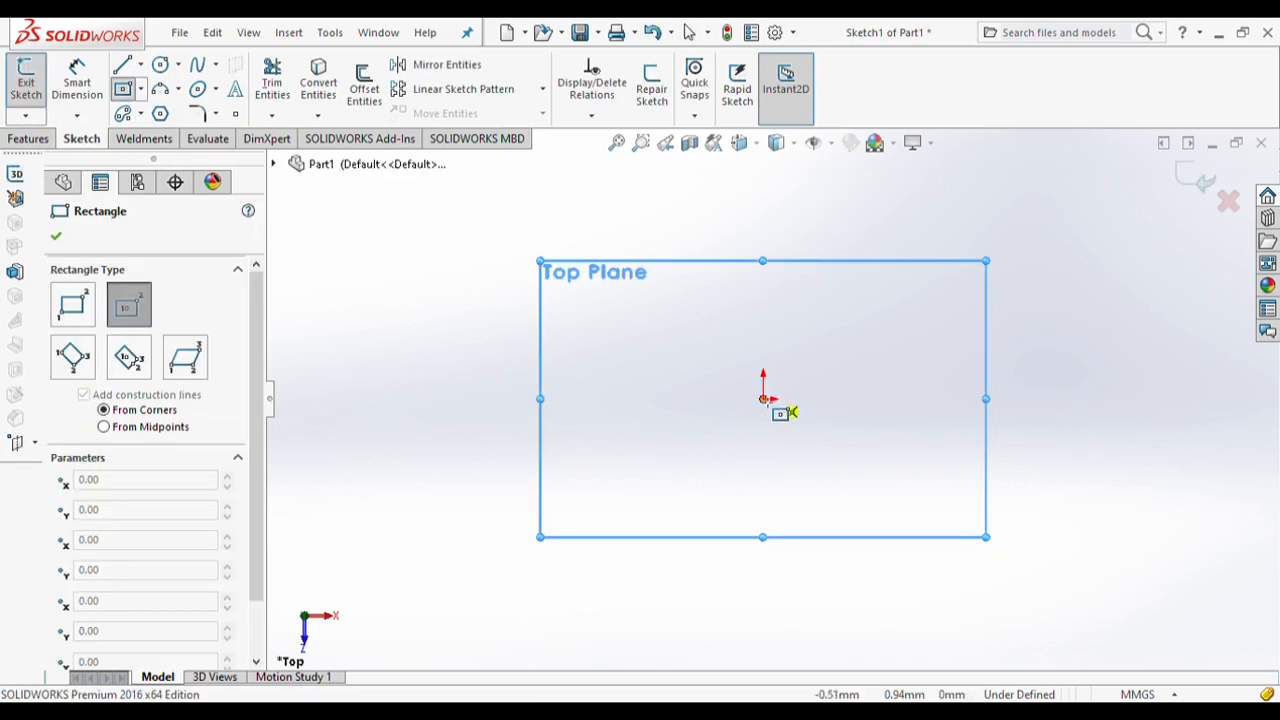
click(762, 398)
click(955, 527)
Step: Dimension the rectangle to 57 mm high and 88 mm wide
click(77, 75)
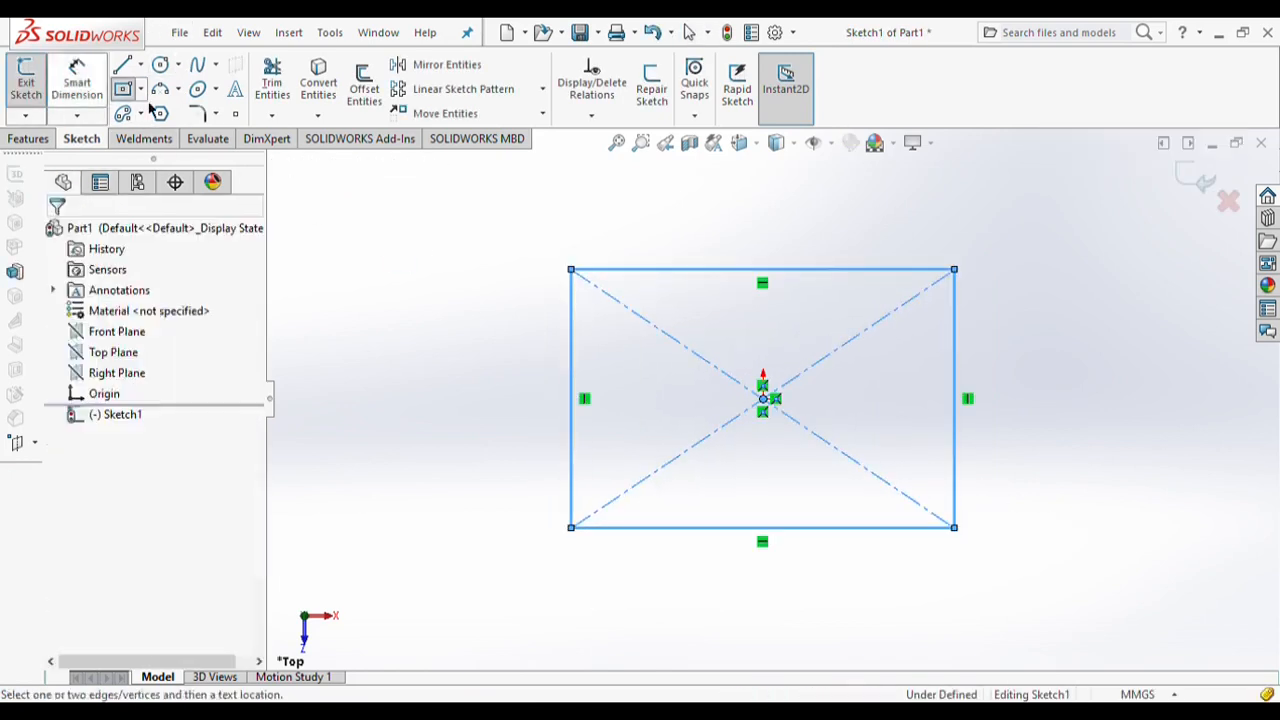
click(572, 371)
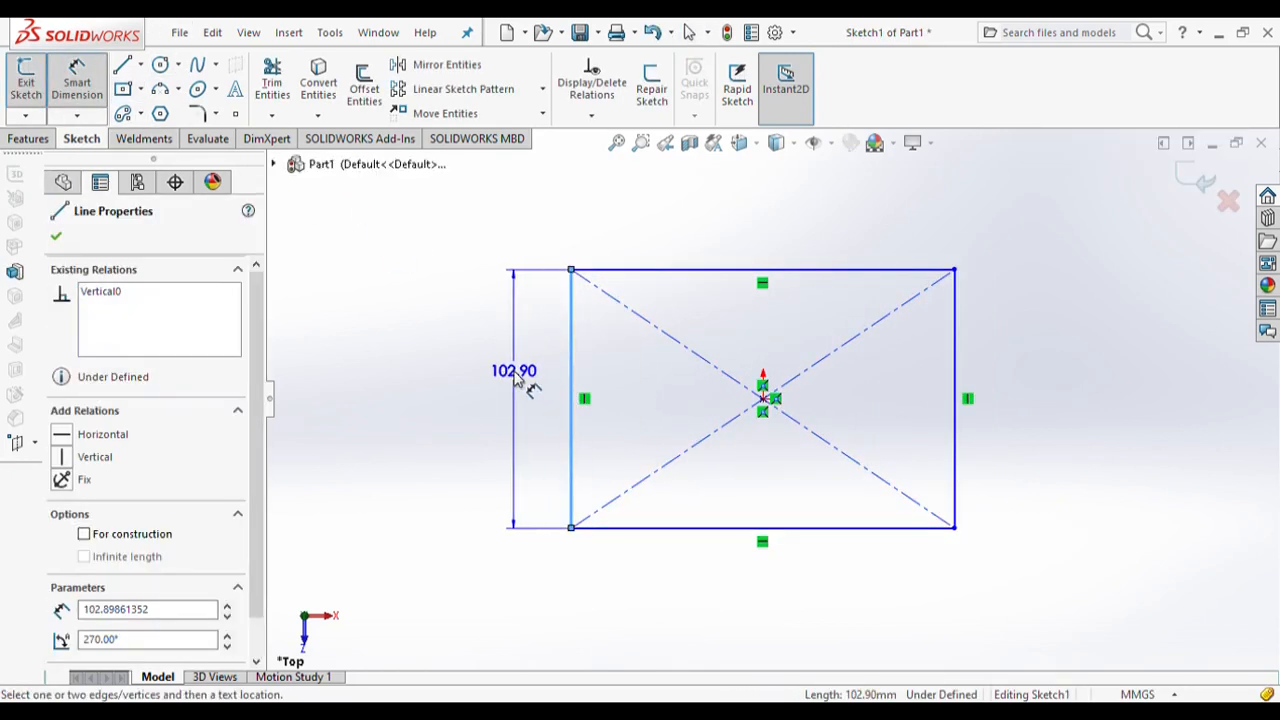
click(516, 375)
text(57)
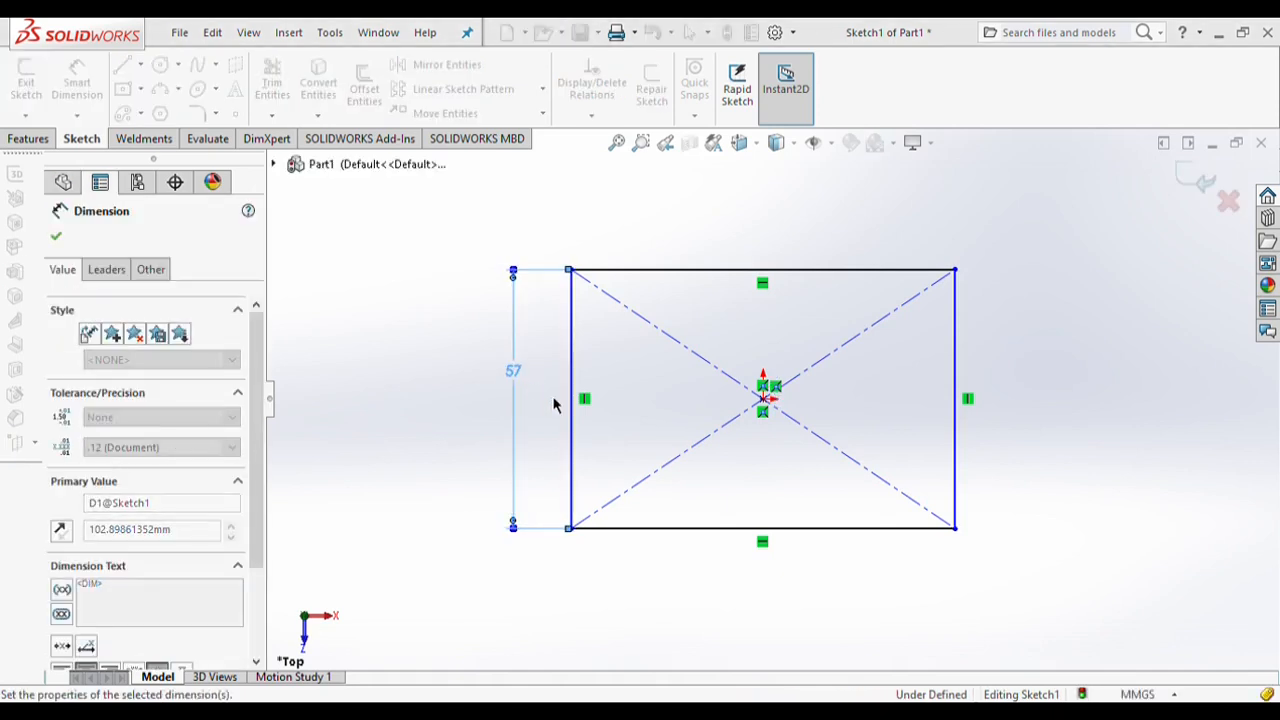
key(Return)
click(660, 241)
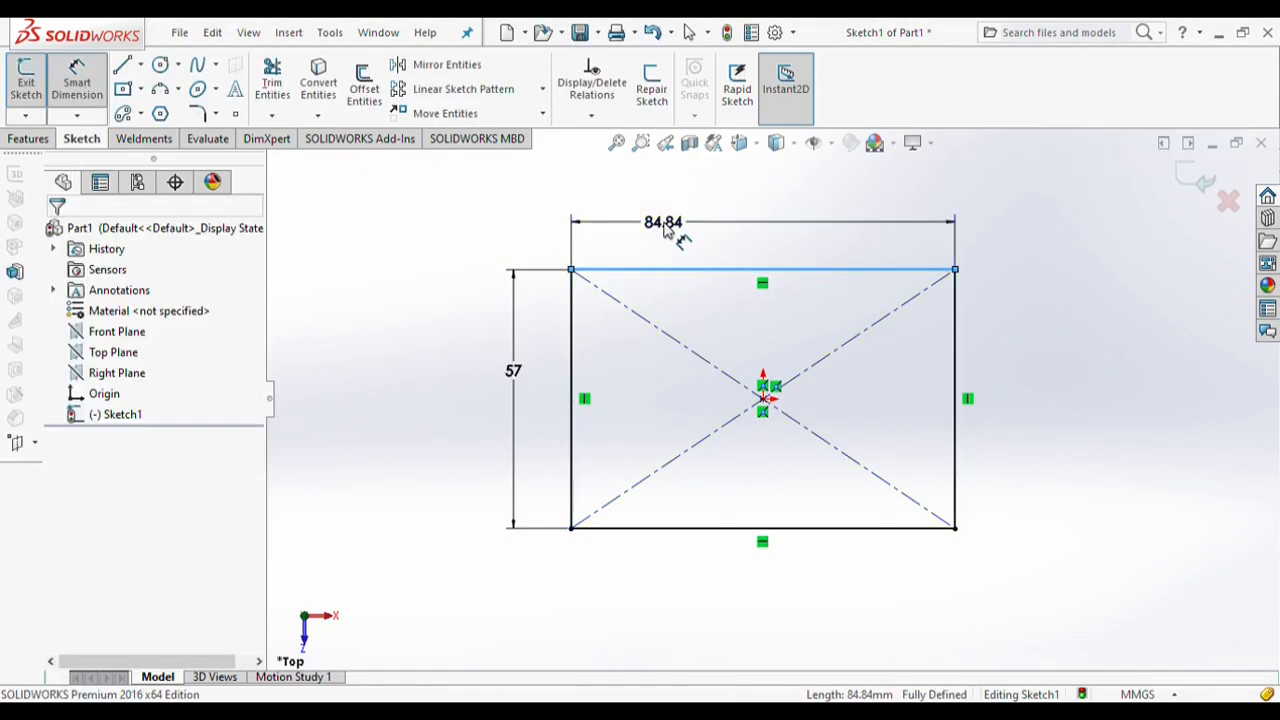
click(677, 237)
text(88)
key(Return)
Step: Extrude the rectangle 10 mm into a solid plate
click(22, 139)
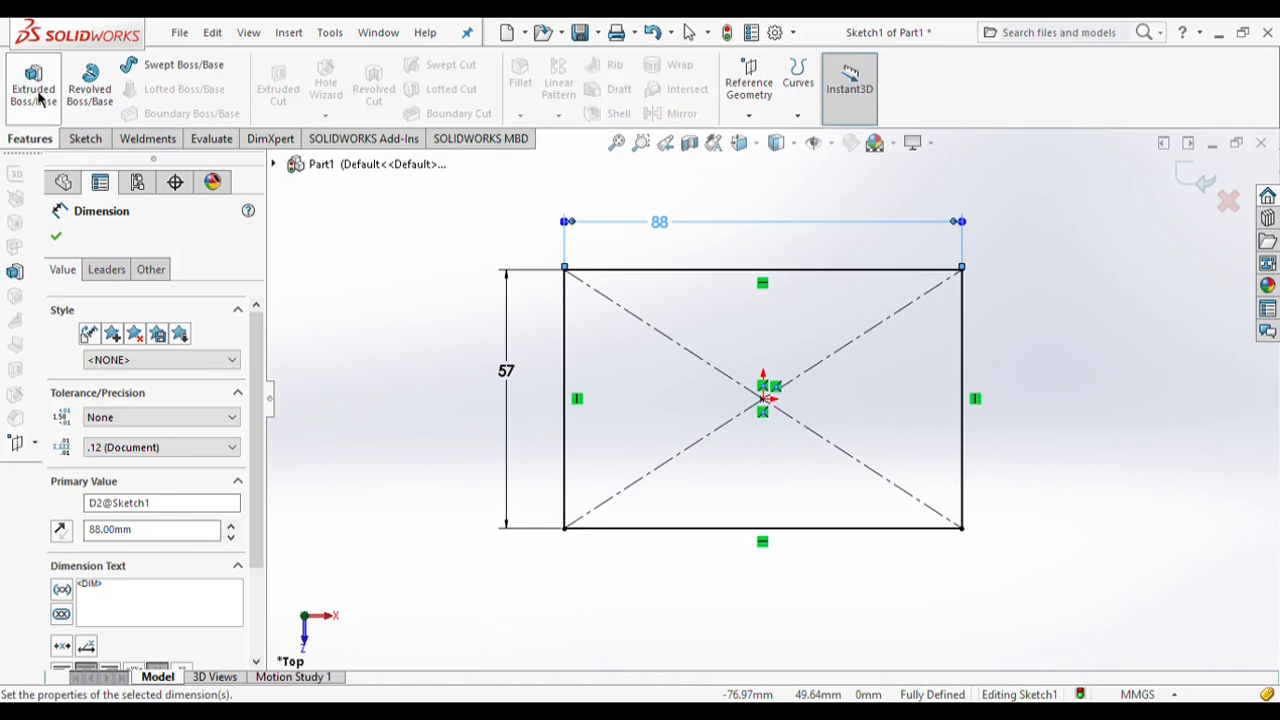
click(38, 95)
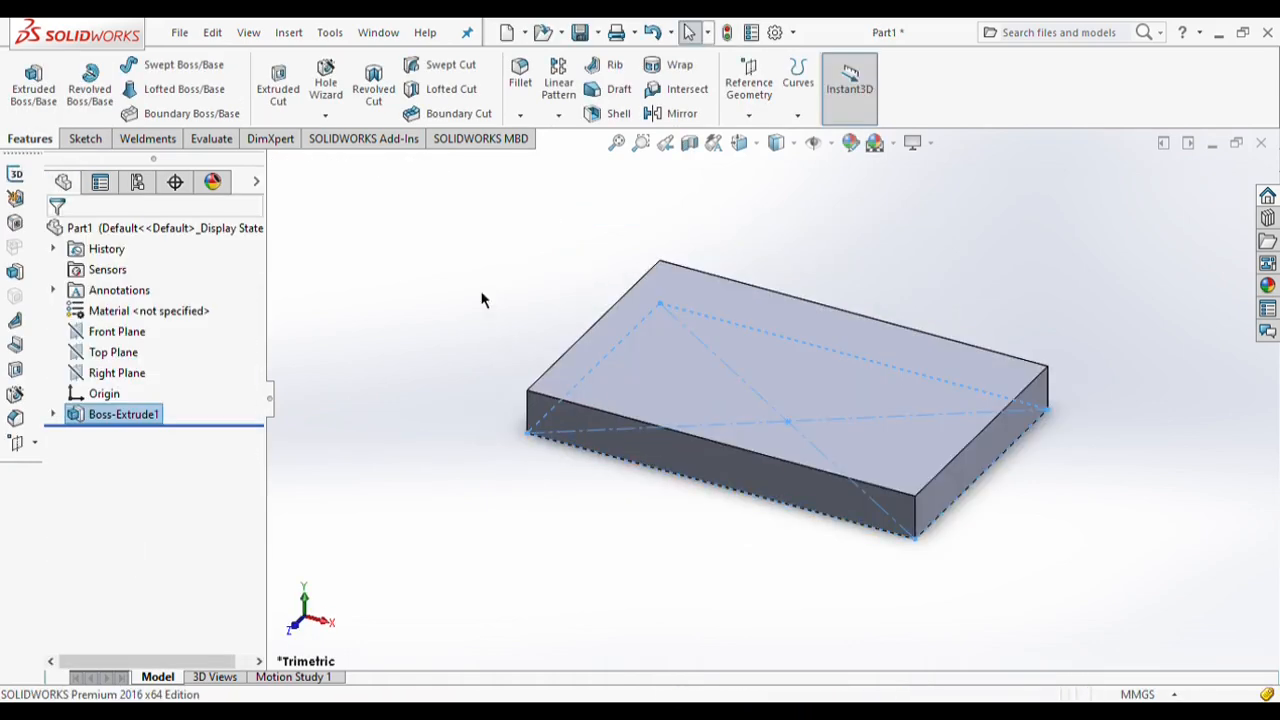
Step: Sketch two concentric circles on the plate's upper face, centred on the origin, about 36 mm and 64 mm in diameter
click(646, 375)
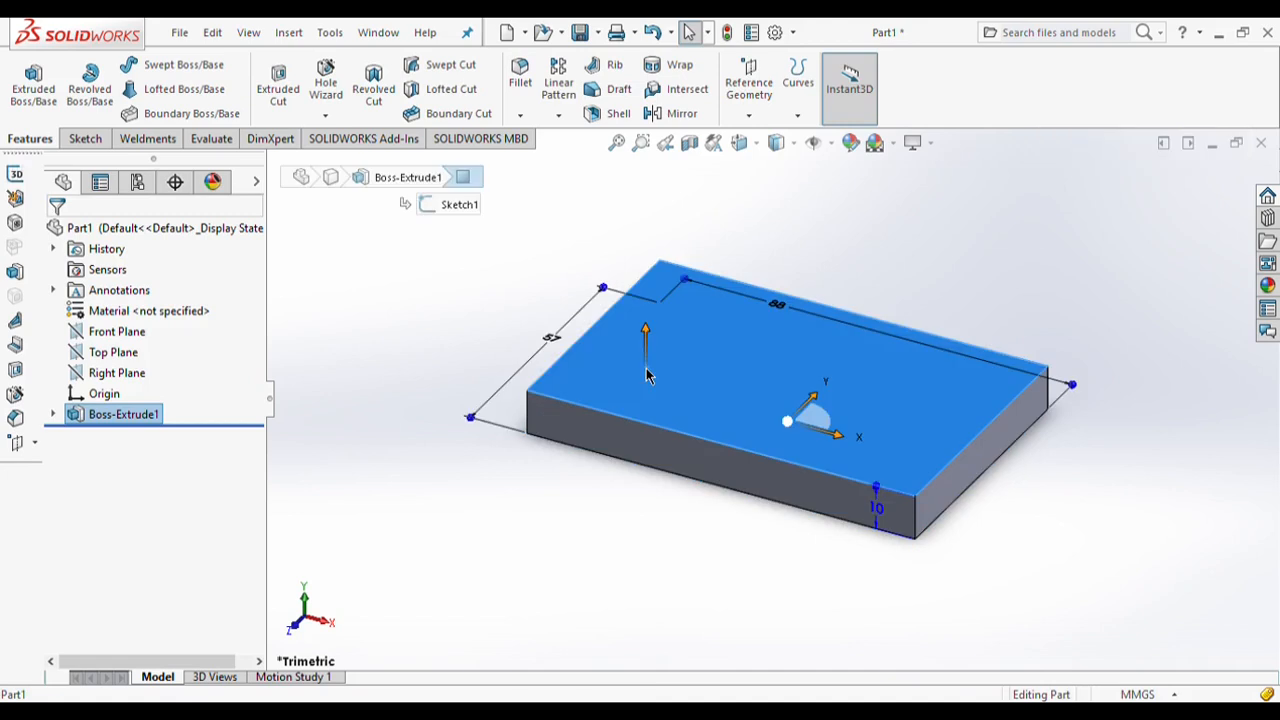
click(795, 328)
click(82, 138)
click(160, 64)
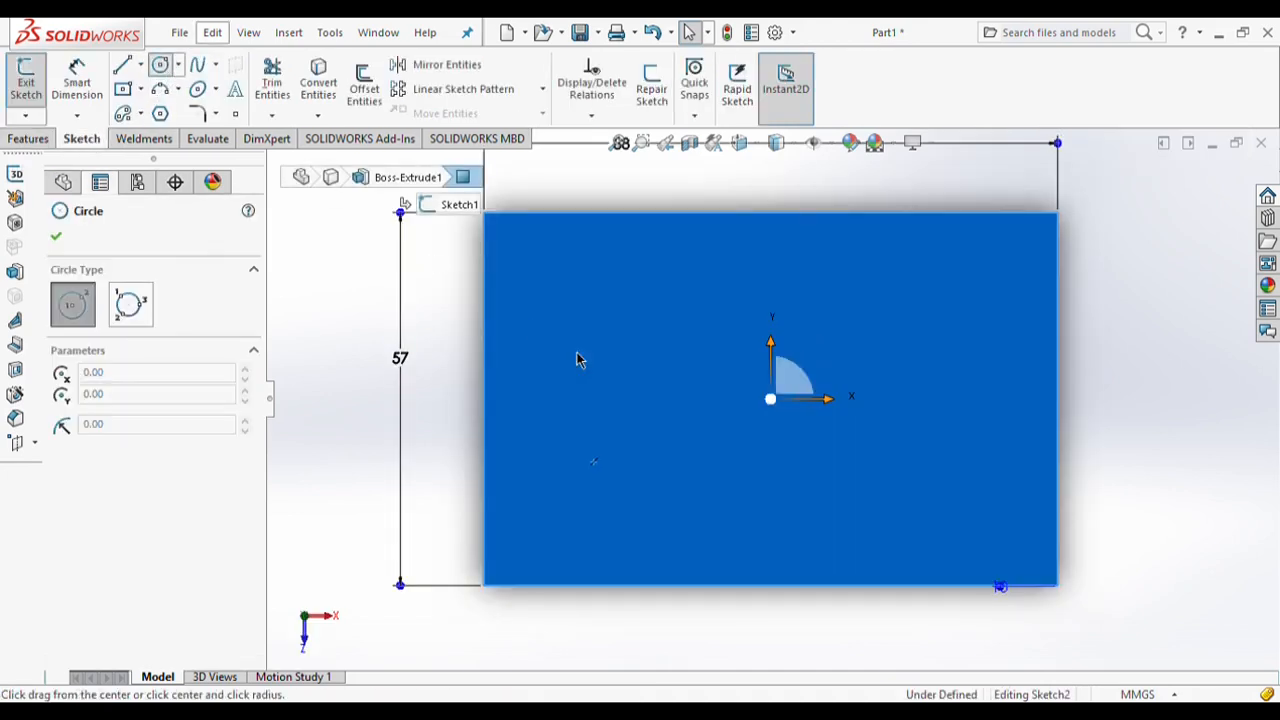
click(770, 398)
click(808, 455)
click(770, 398)
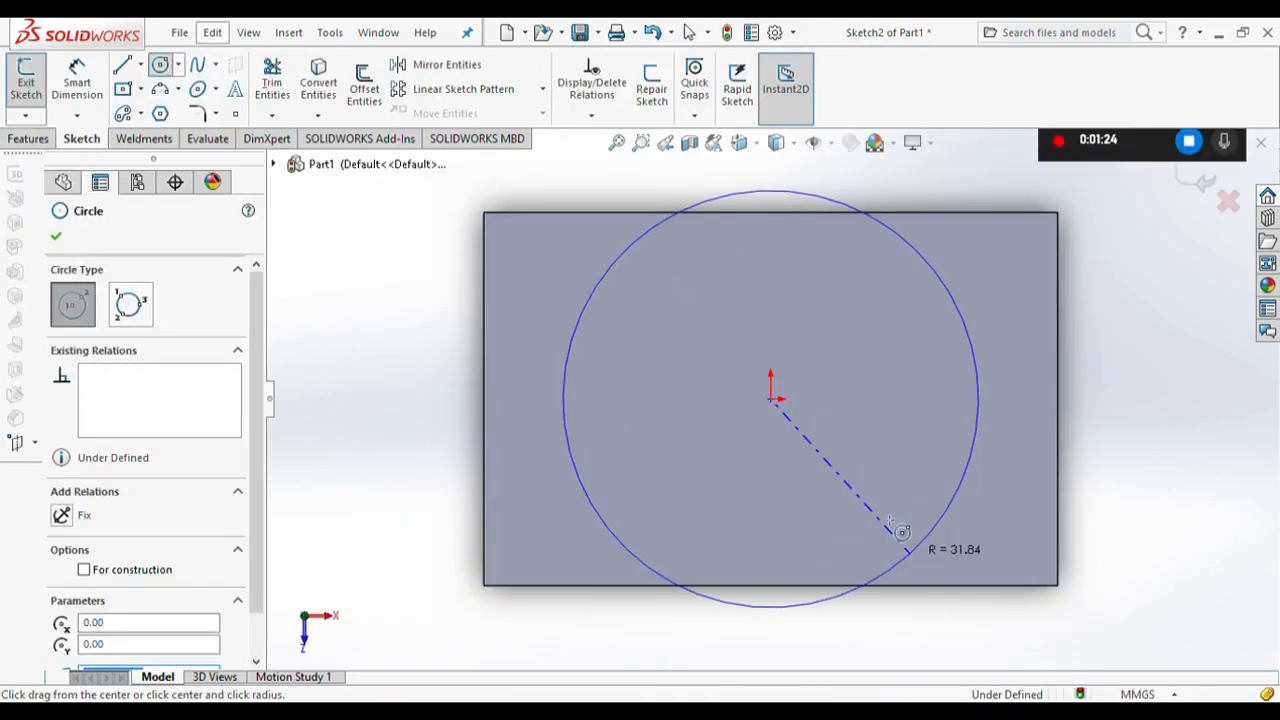
click(903, 557)
key(Escape)
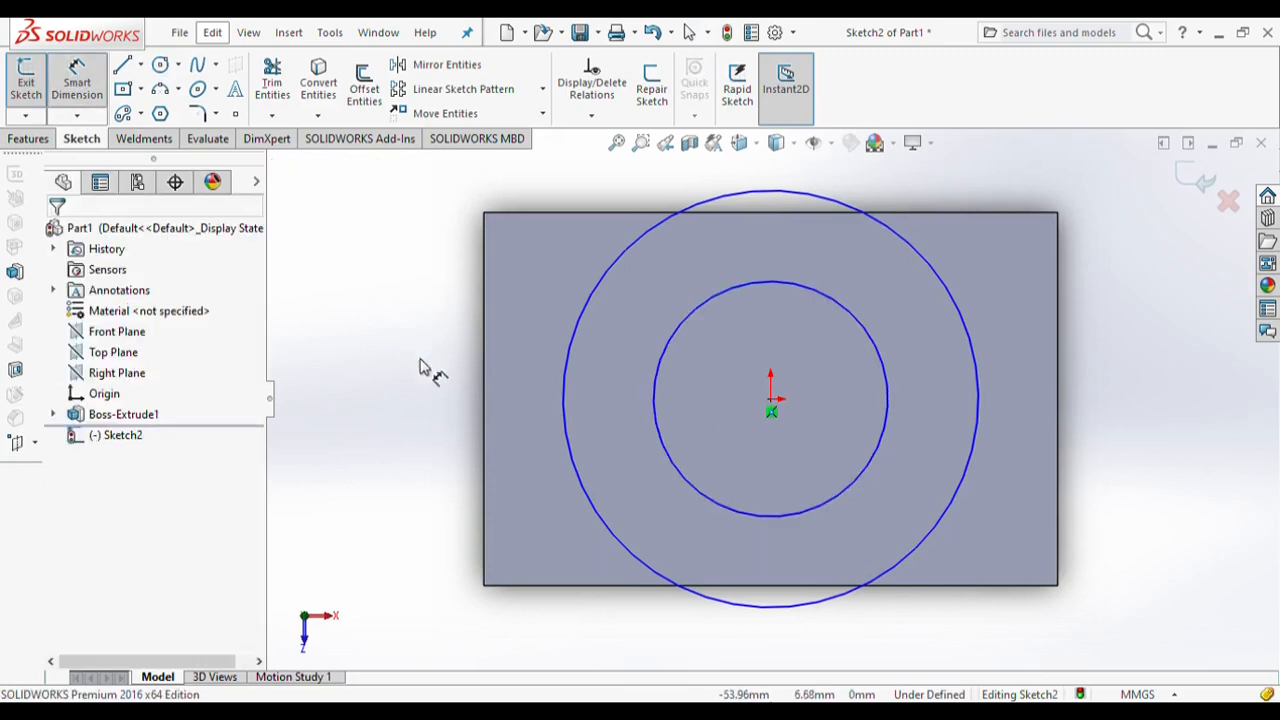
Step: Dimension the outer circle to a 55 mm diameter and the inner circle to 30 mm
click(563, 423)
click(415, 345)
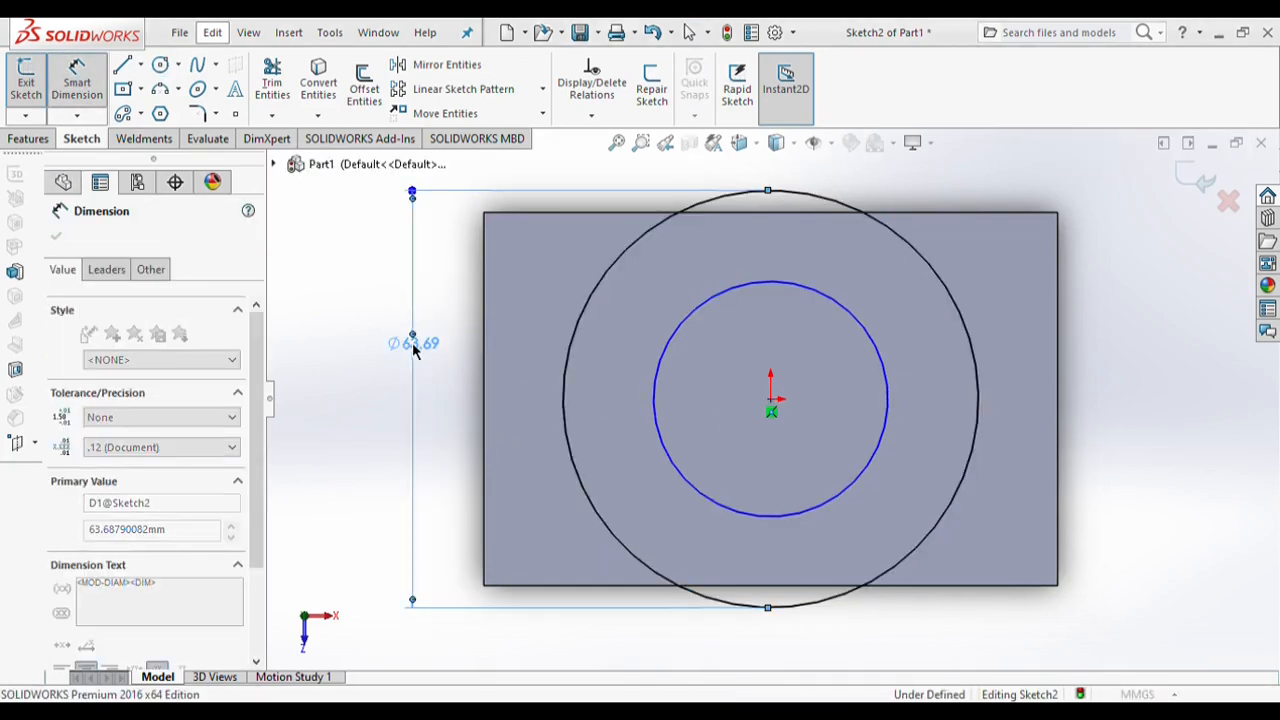
text(55)
key(Return)
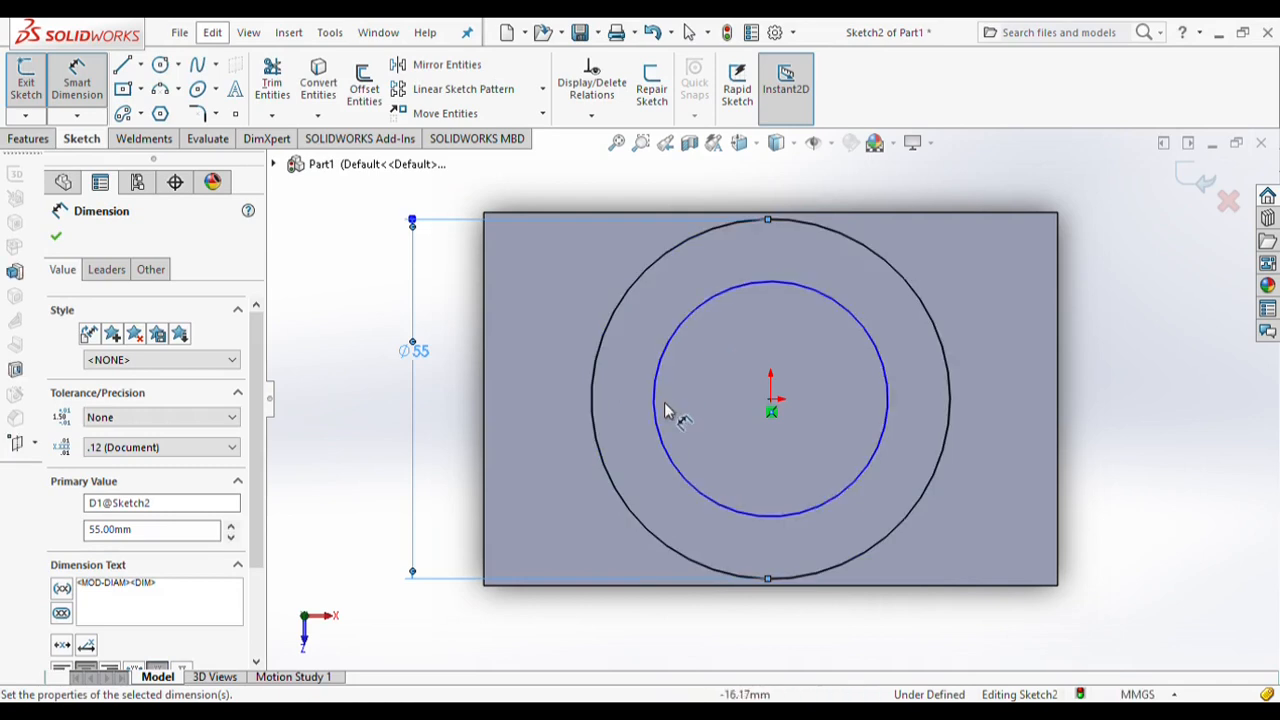
click(658, 407)
click(503, 410)
text(30)
key(Return)
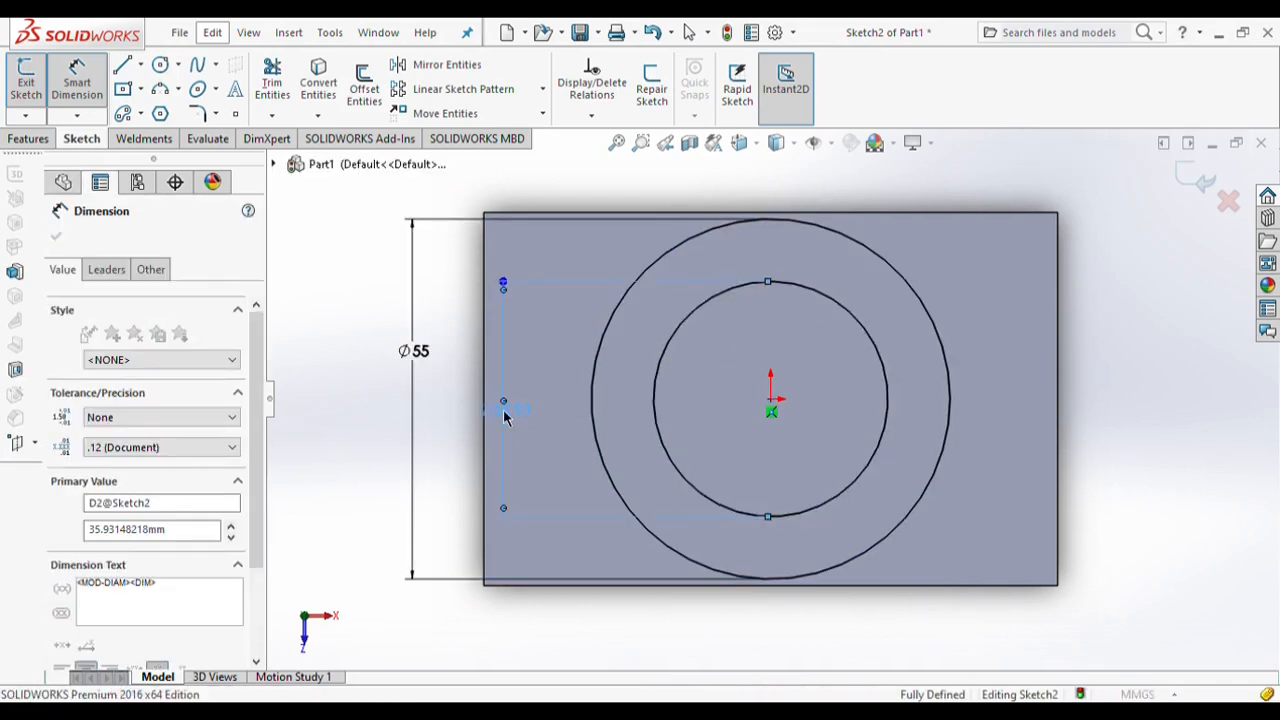
key(Escape)
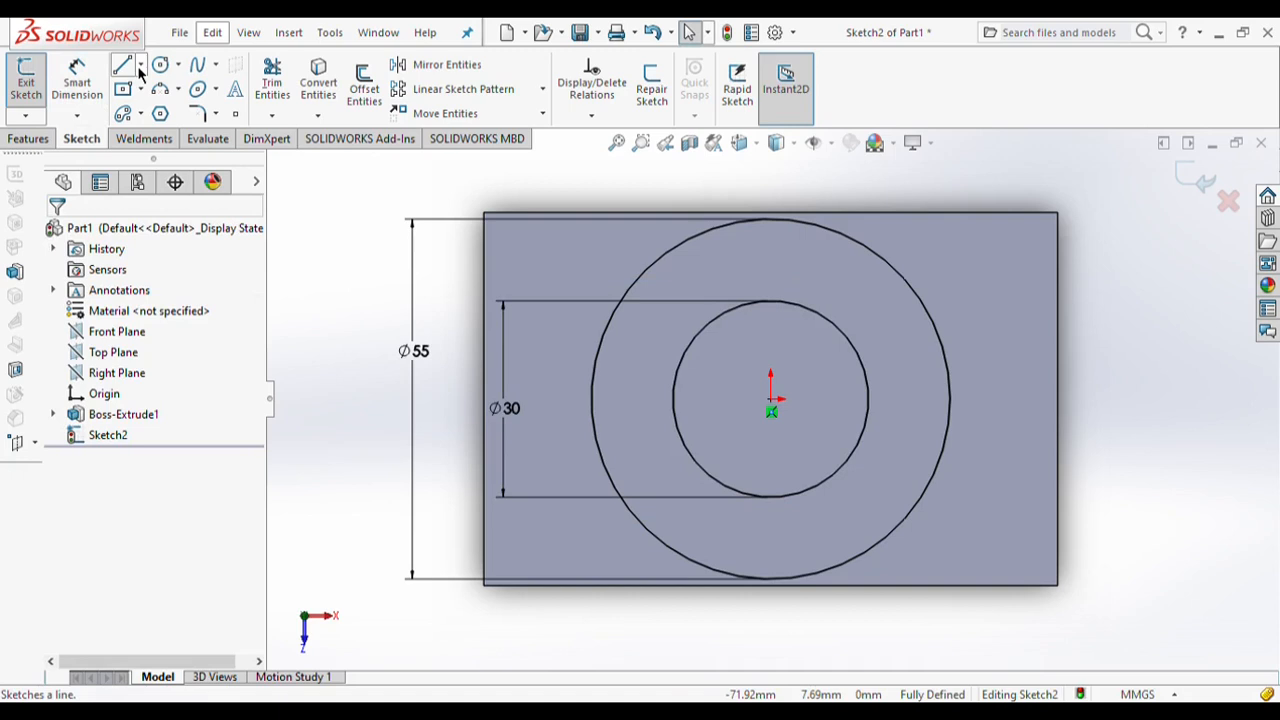
Step: Sketch a corner rectangle about 5 mm wide, starting at the inner circle's lowest point and ending between the two circles
click(136, 88)
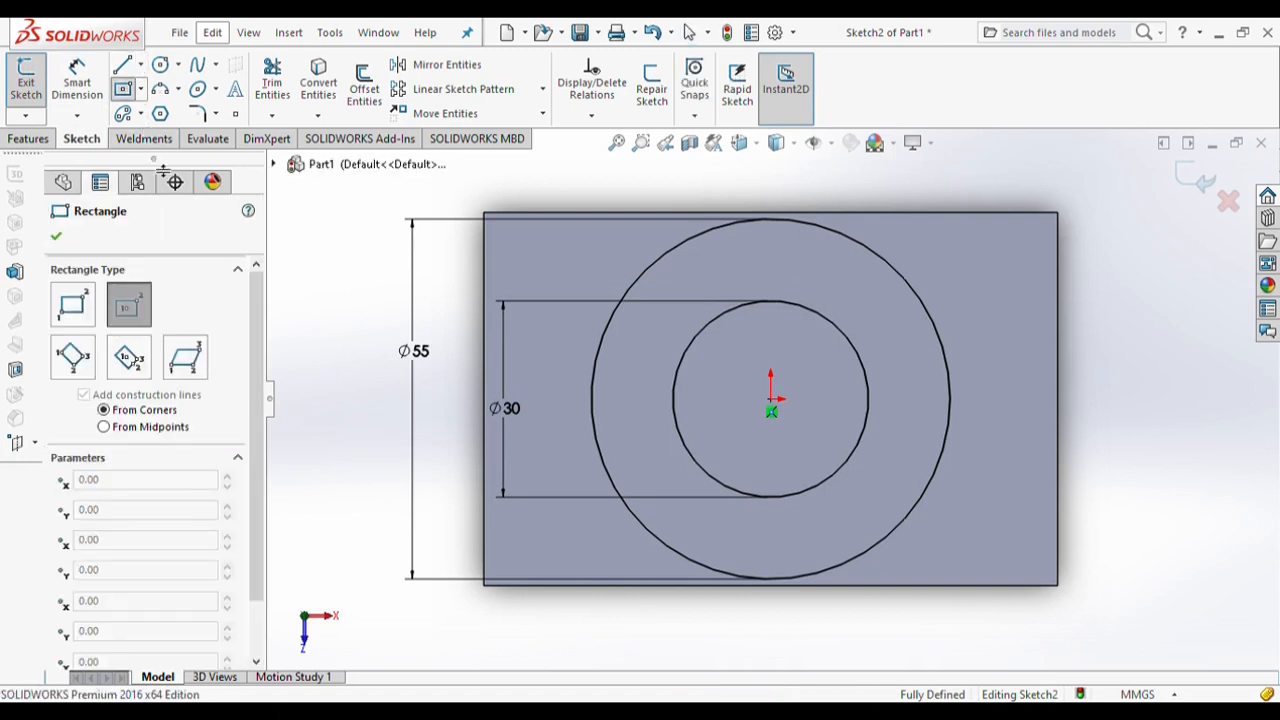
click(143, 90)
click(146, 112)
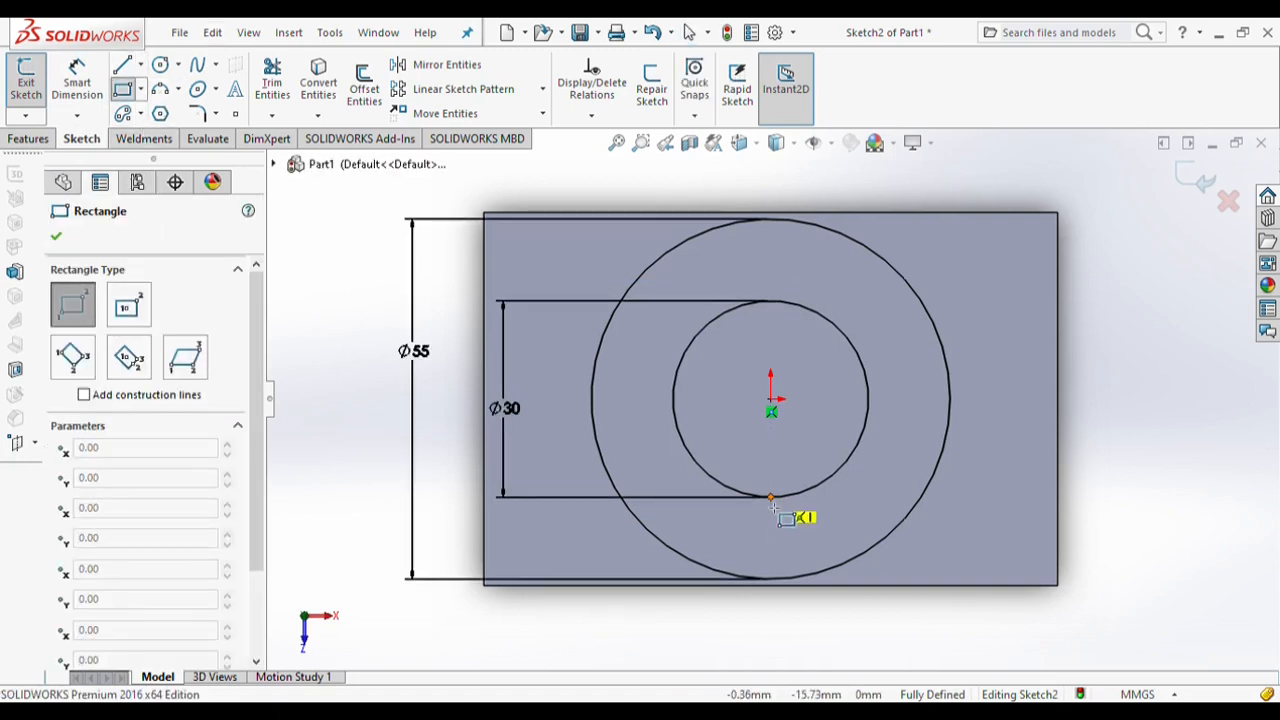
click(770, 497)
click(804, 534)
Step: Dimension the small rectangle's width to 3 mm
scroll(835, 534, down, 5)
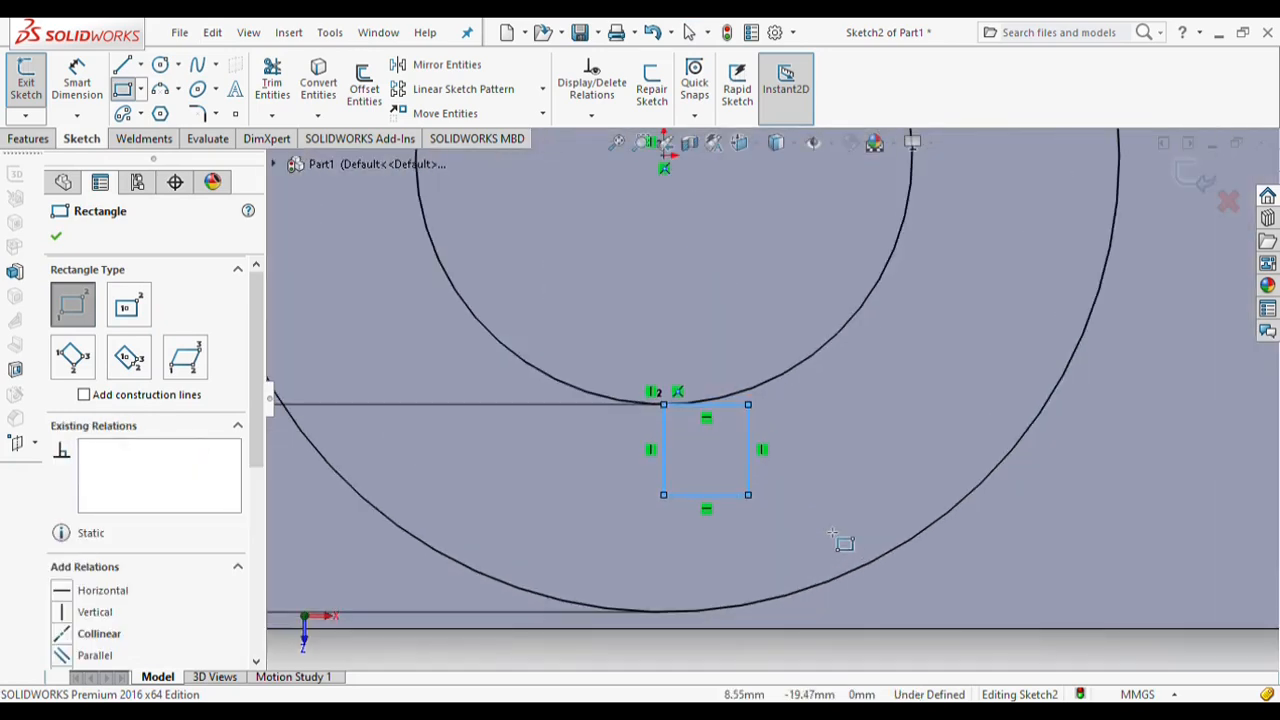
click(91, 97)
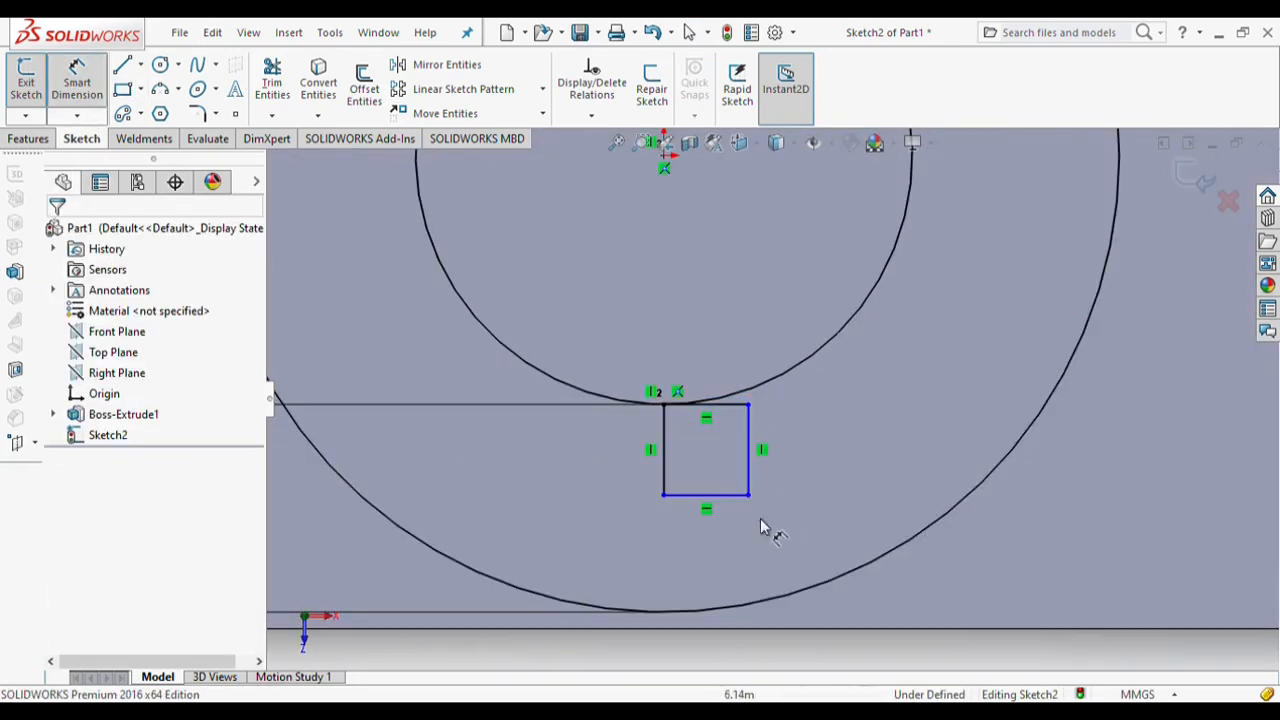
click(729, 497)
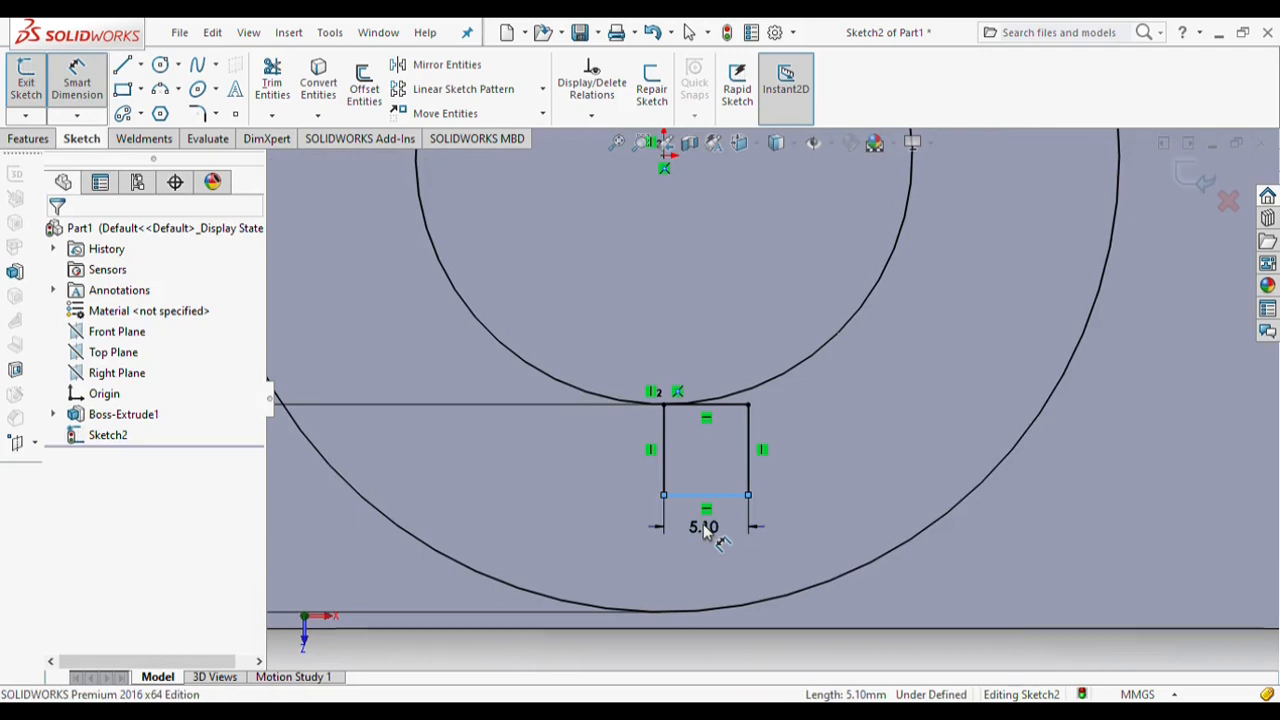
click(705, 531)
text(3)
key(Return)
key(Escape)
Step: Add an Equal relation between the small rectangle's lower and right sides
scroll(740, 510, down, 5)
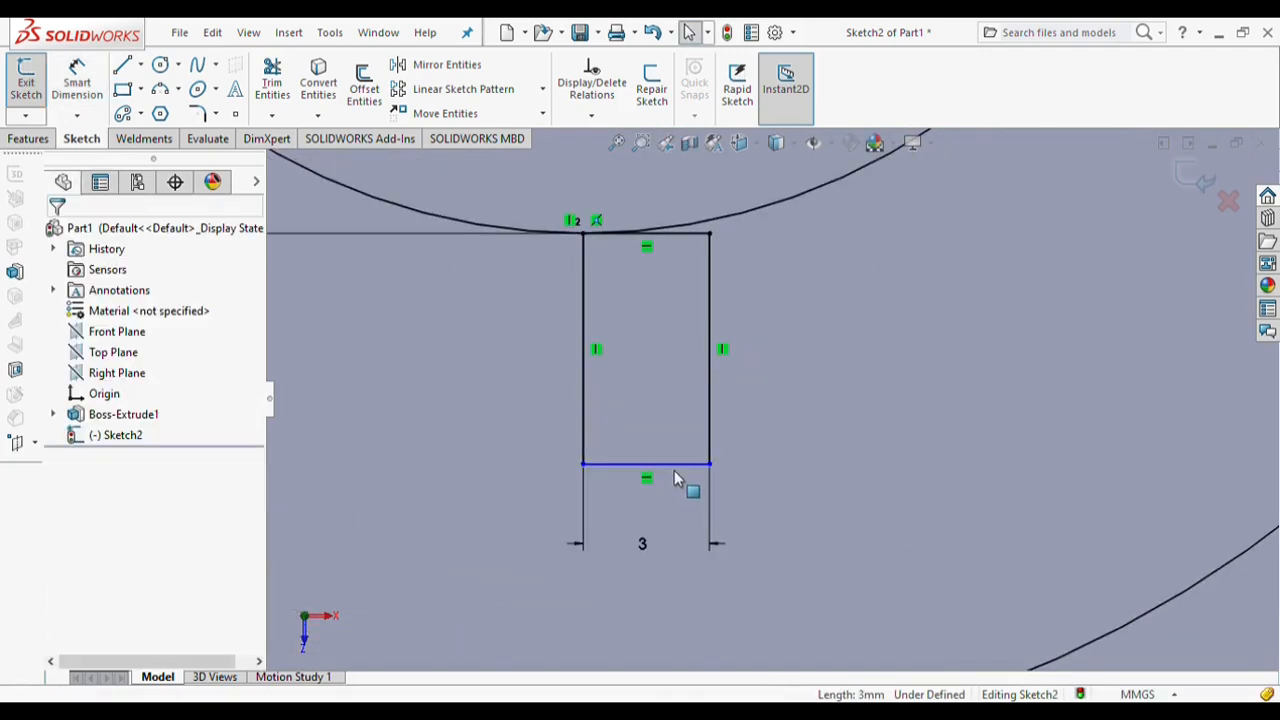
click(660, 464)
ctrl+click(709, 420)
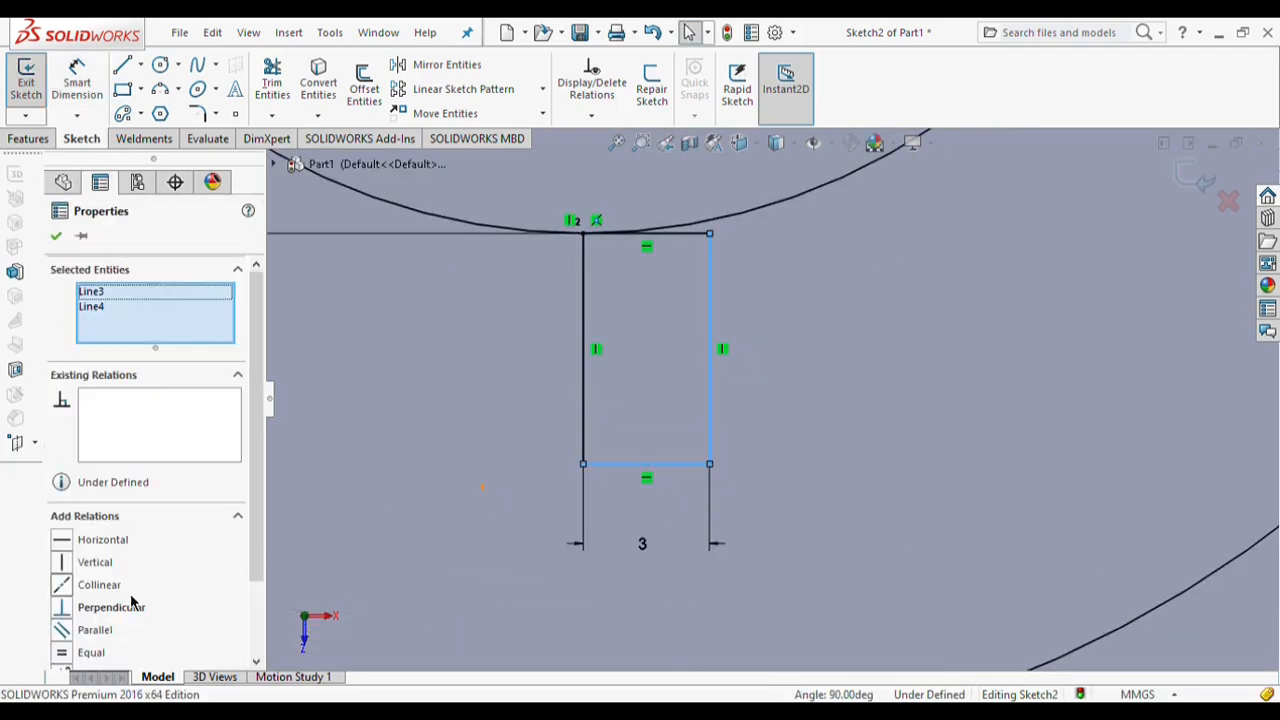
click(82, 653)
key(Escape)
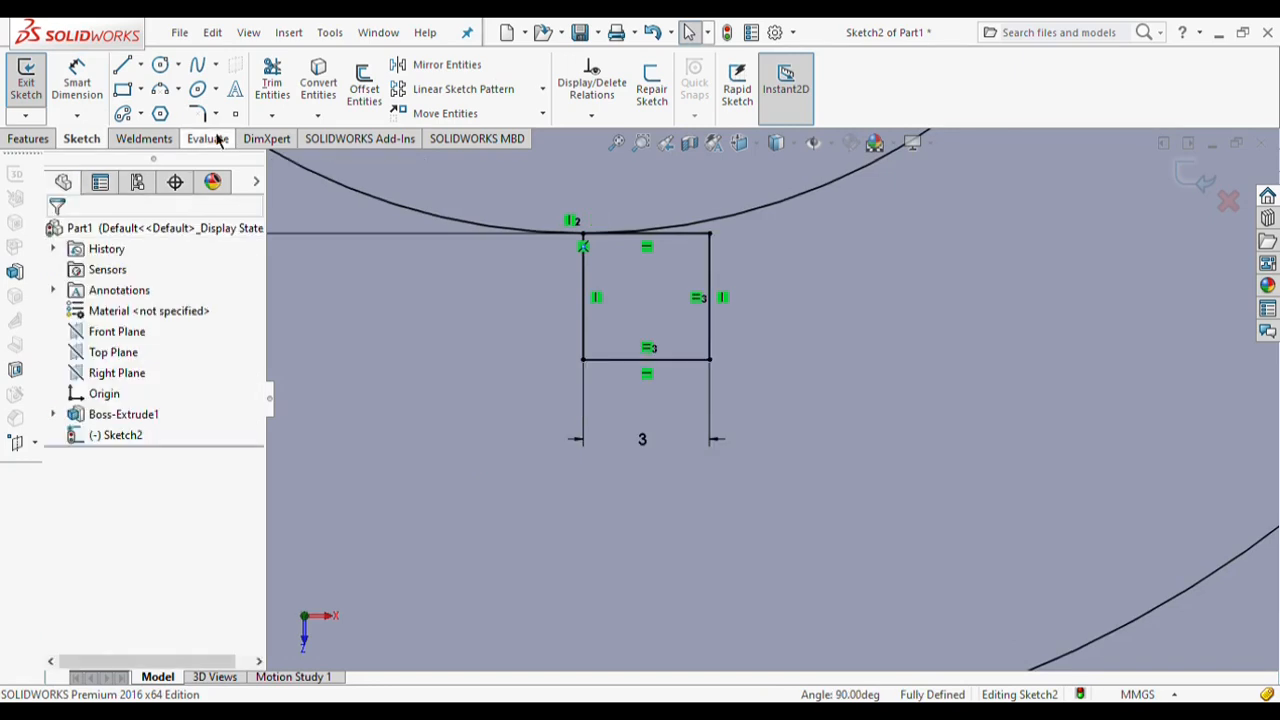
Step: Extend the small rectangle's right side to the inner circle, and trim away its upper side and the arc between its vertical sides
click(272, 84)
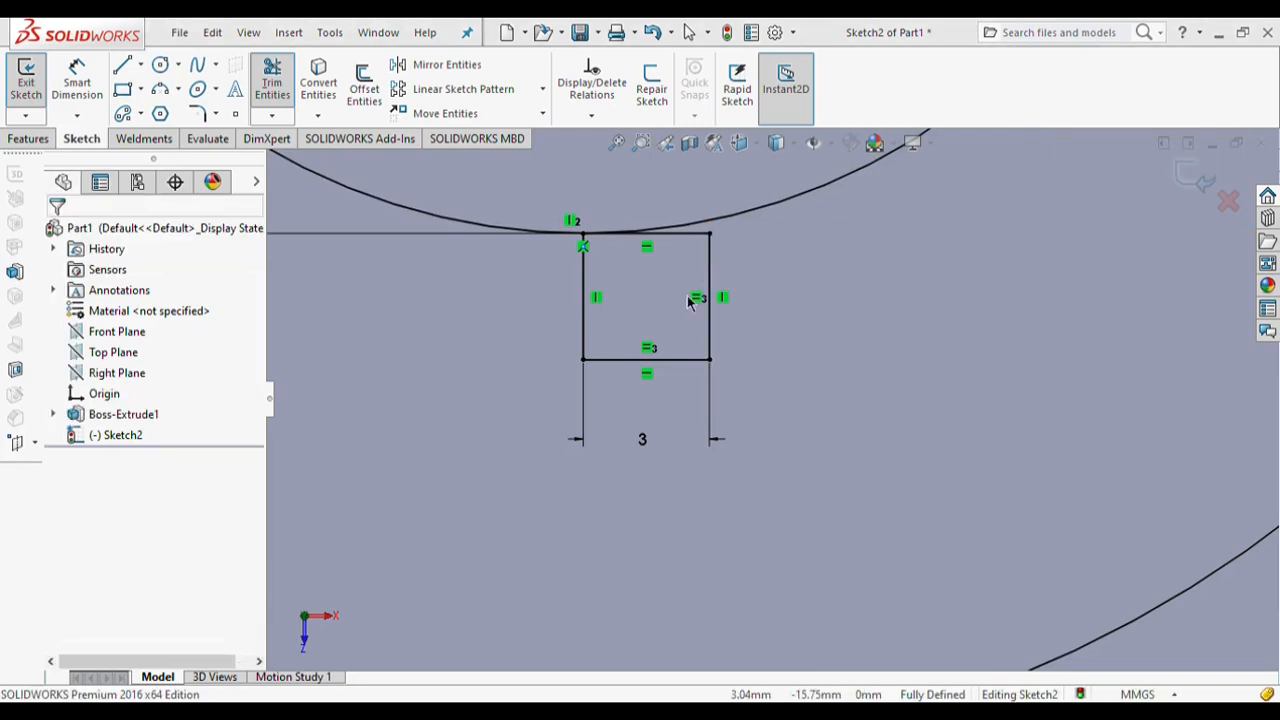
click(700, 385)
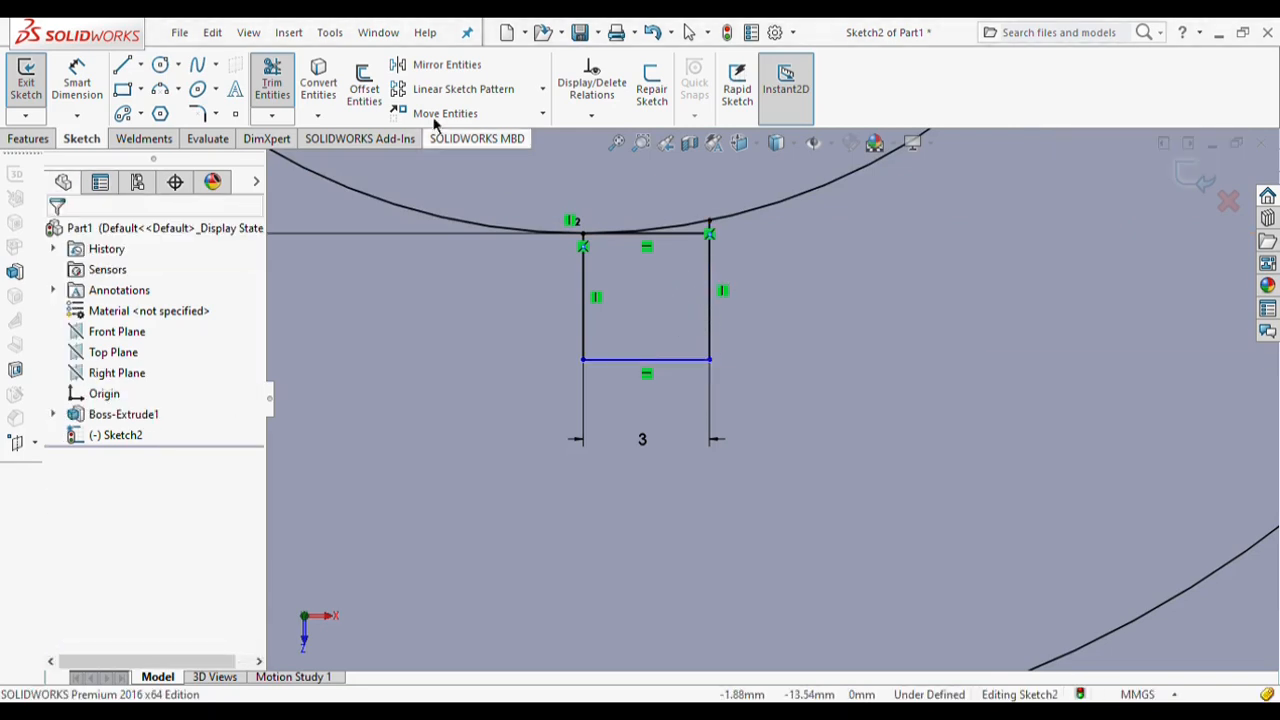
click(272, 80)
drag(642, 212, 640, 275)
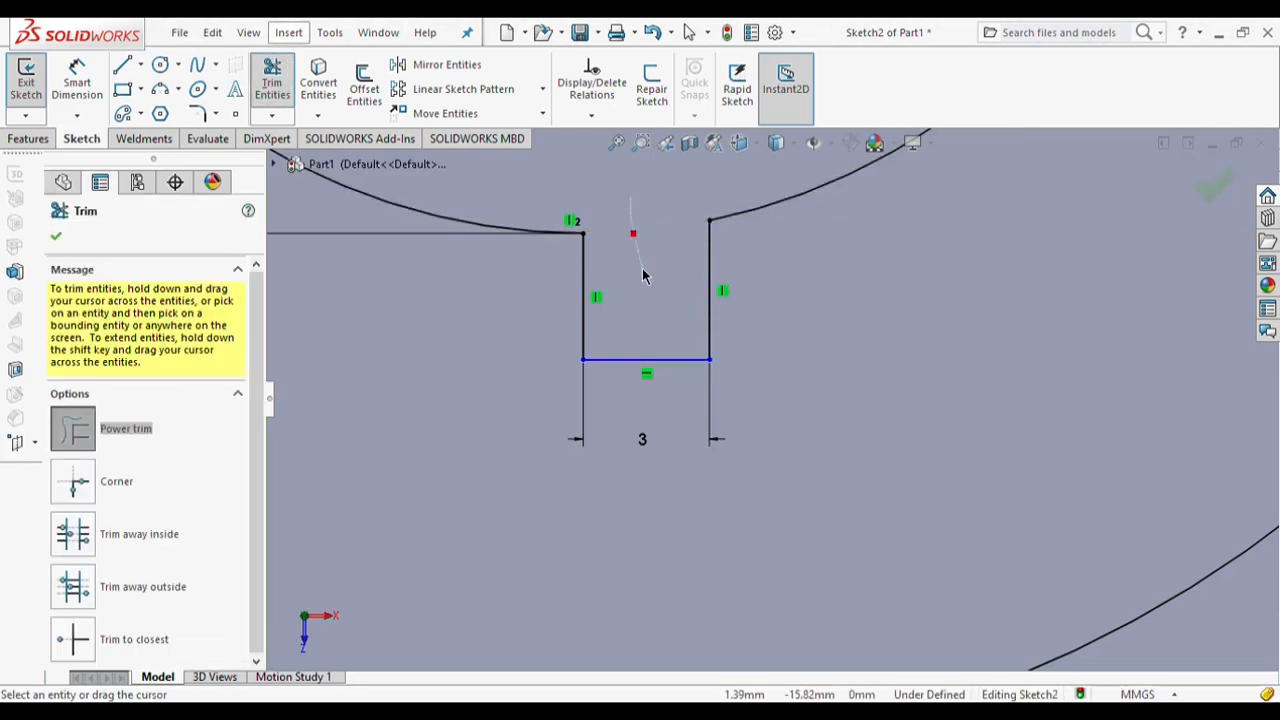
click(57, 236)
Step: Mirror the small rectangle's right and lower sides about its left side, keeping the originals
click(468, 66)
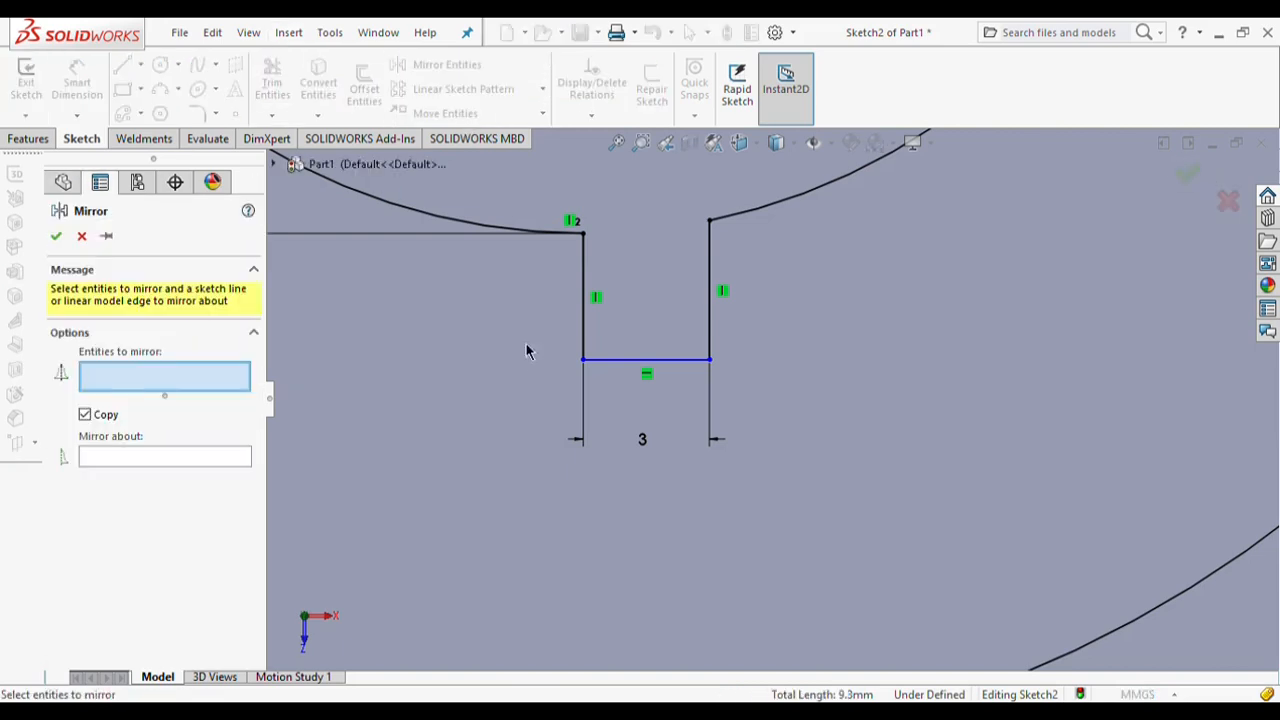
click(712, 322)
click(700, 359)
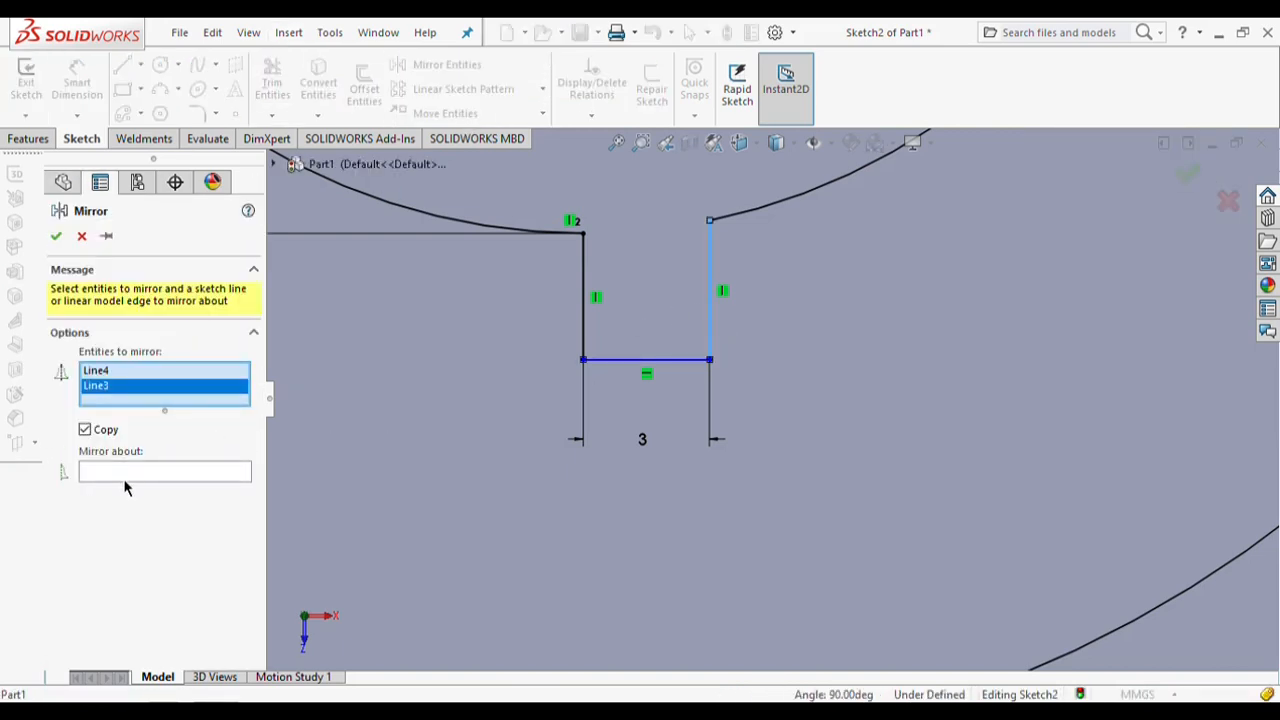
click(130, 472)
click(583, 320)
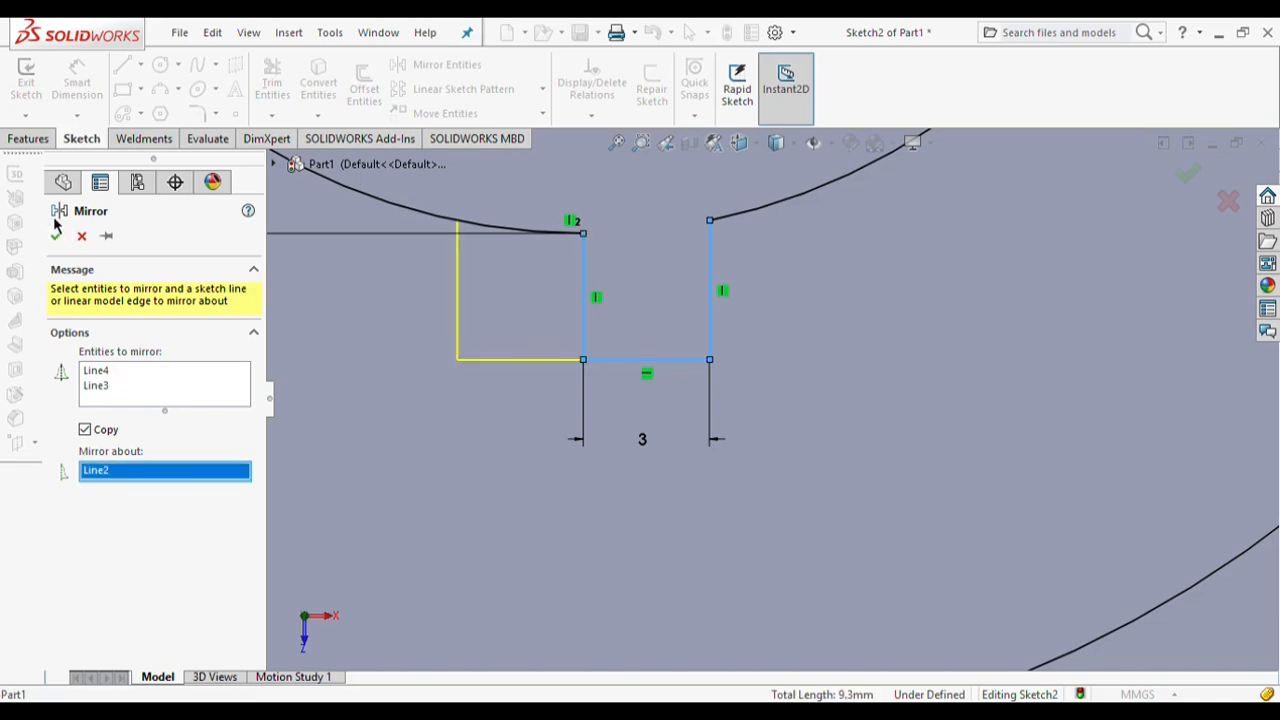
click(56, 236)
Step: Trim away the notch's middle line and the remaining arc across its opening
click(272, 88)
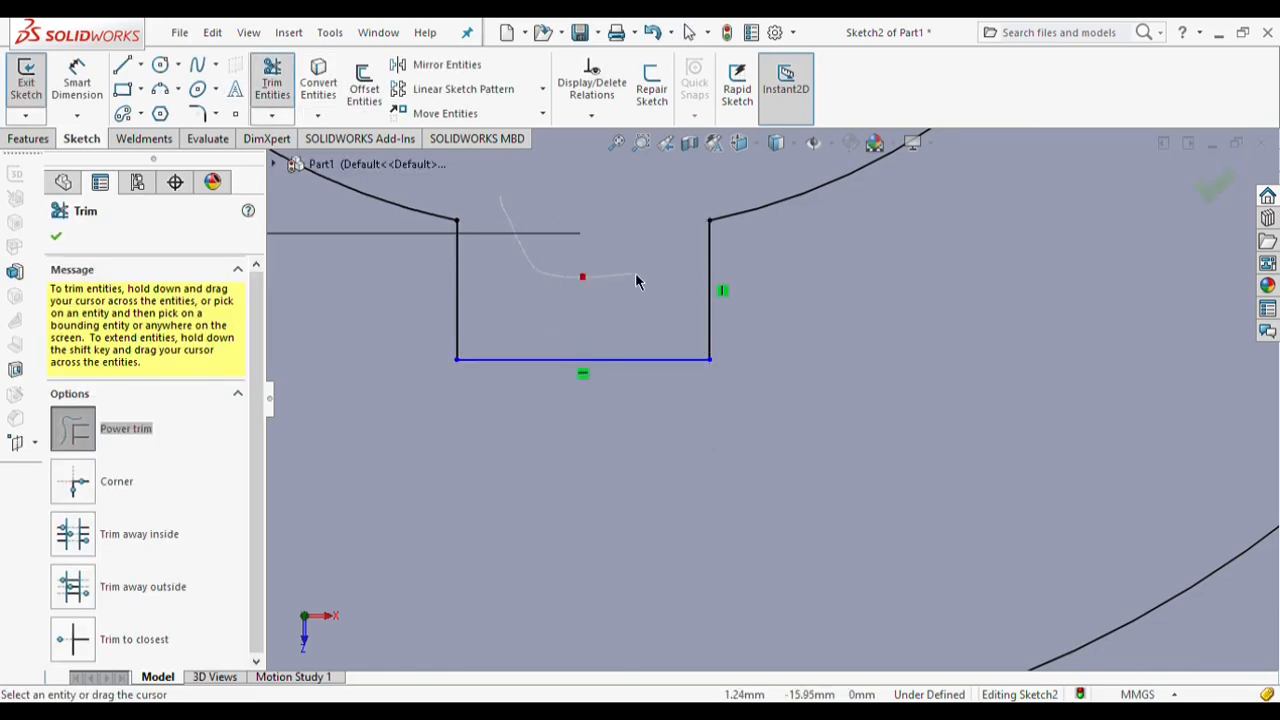
click(56, 235)
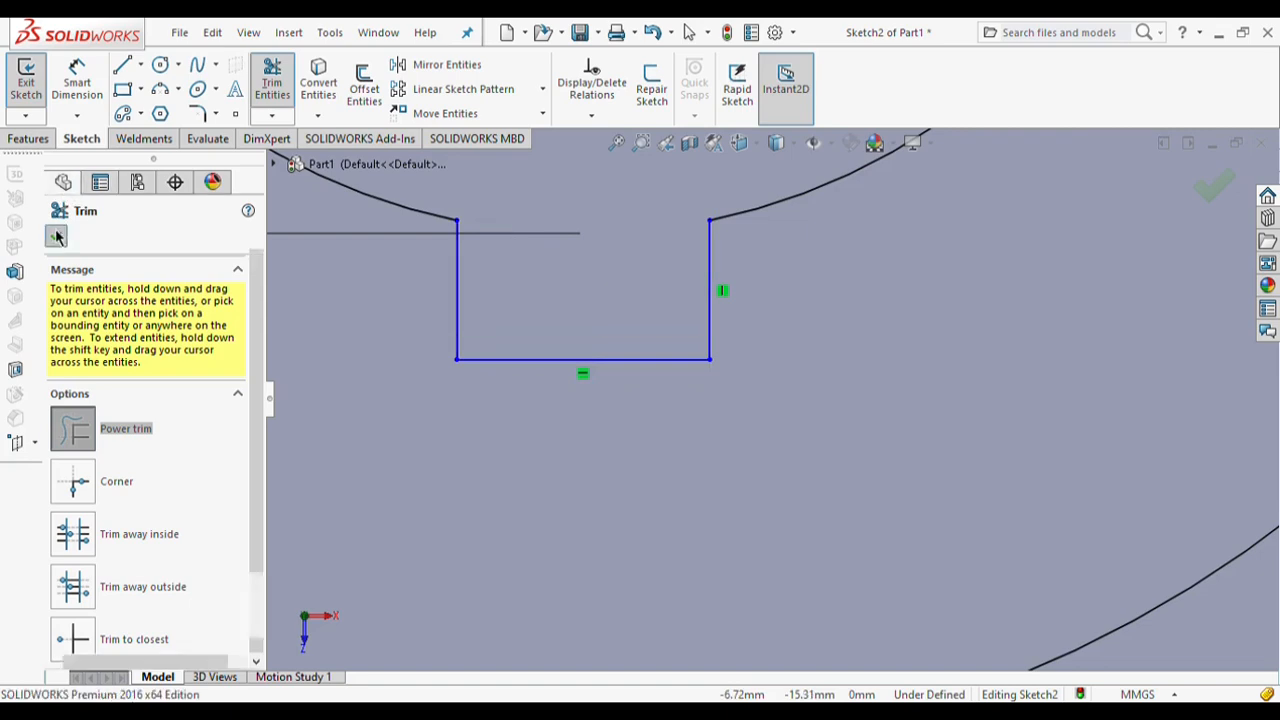
Step: Extrude the ring profile with its keyway notch 10 mm blind, merged with the plate
click(28, 140)
click(40, 98)
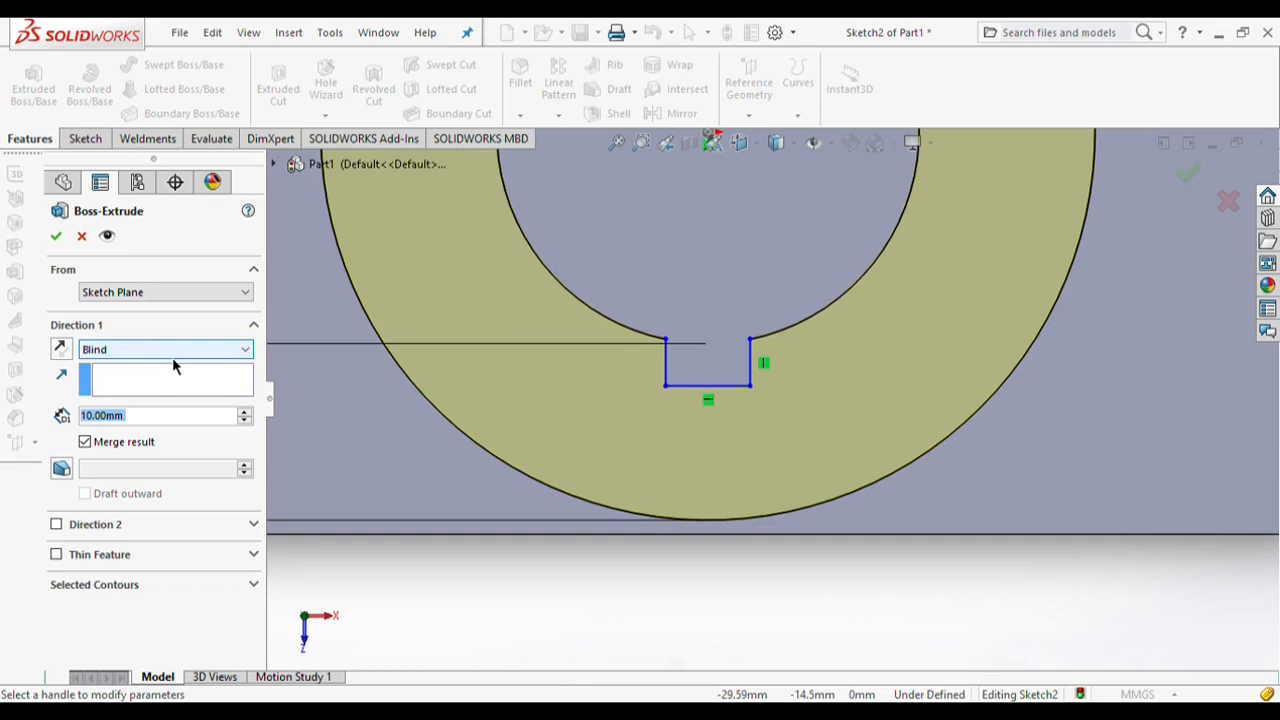
click(56, 236)
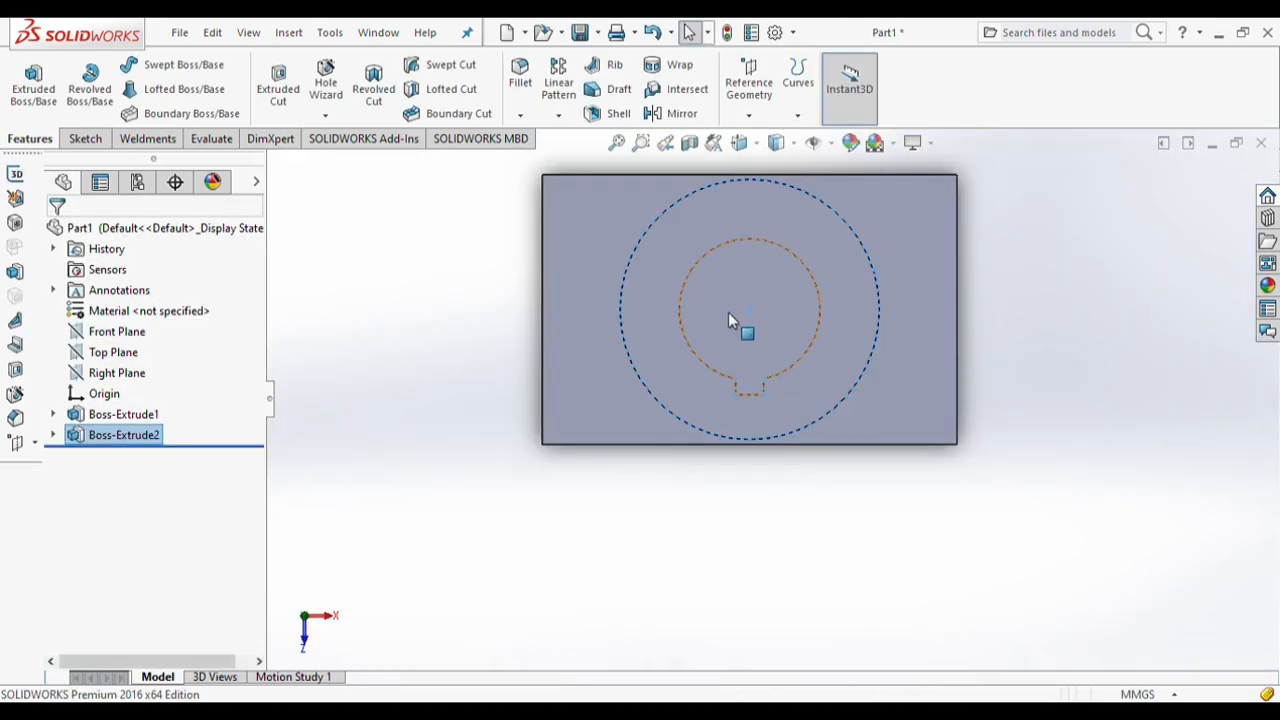
Step: Sketch two concentric circles on the plate's short end face, centred about 14 mm below its lower edge, the outer about 47 mm in diameter
key(Left)
key(Left)
click(977, 367)
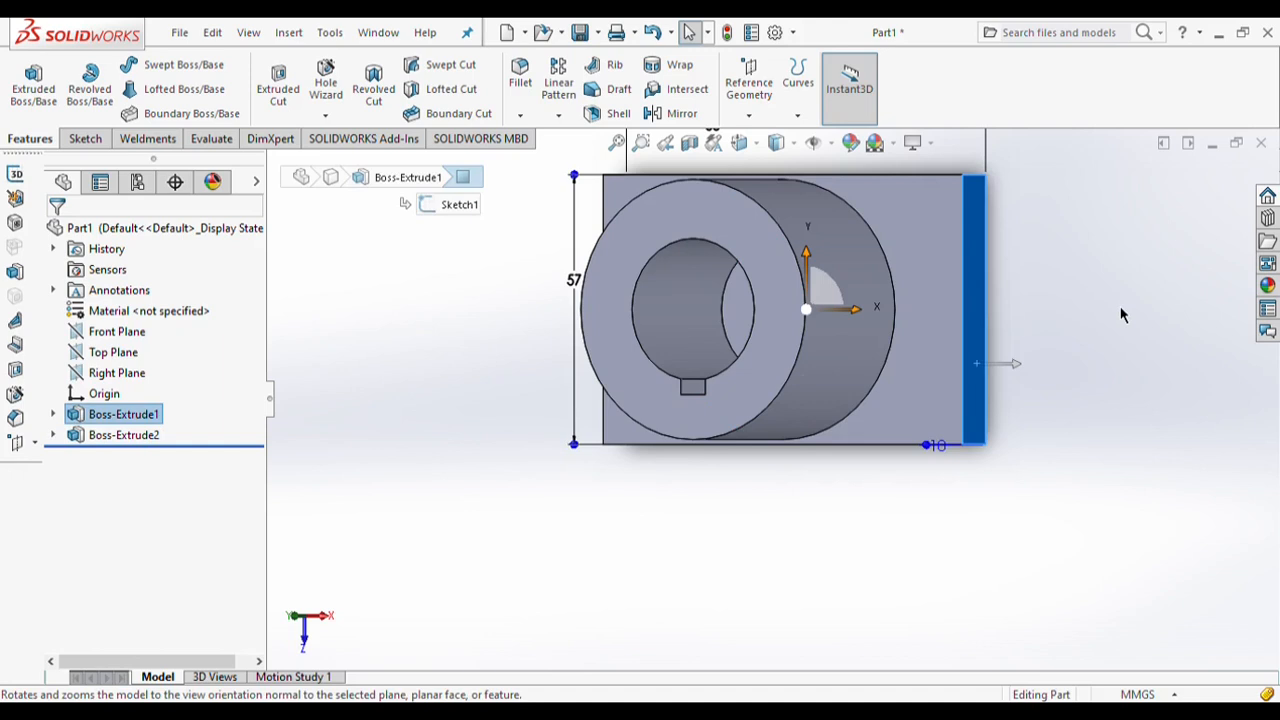
key(ctrl+8)
click(100, 138)
click(159, 66)
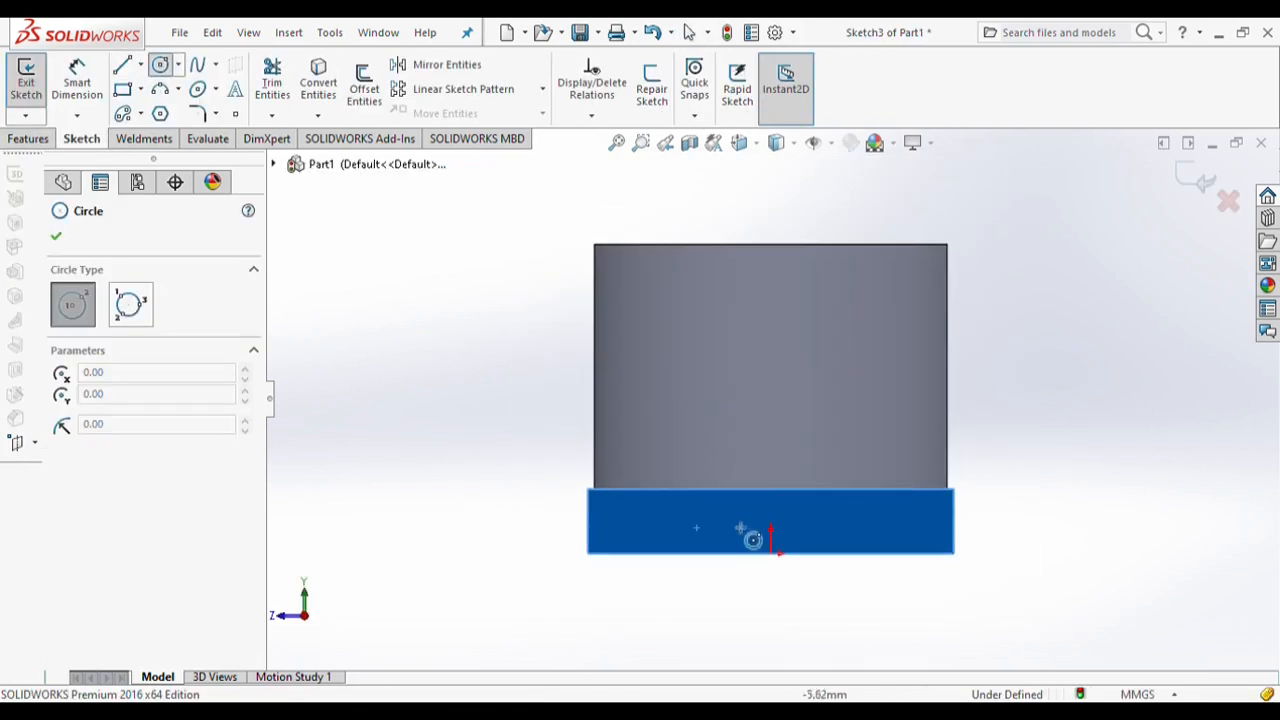
click(778, 651)
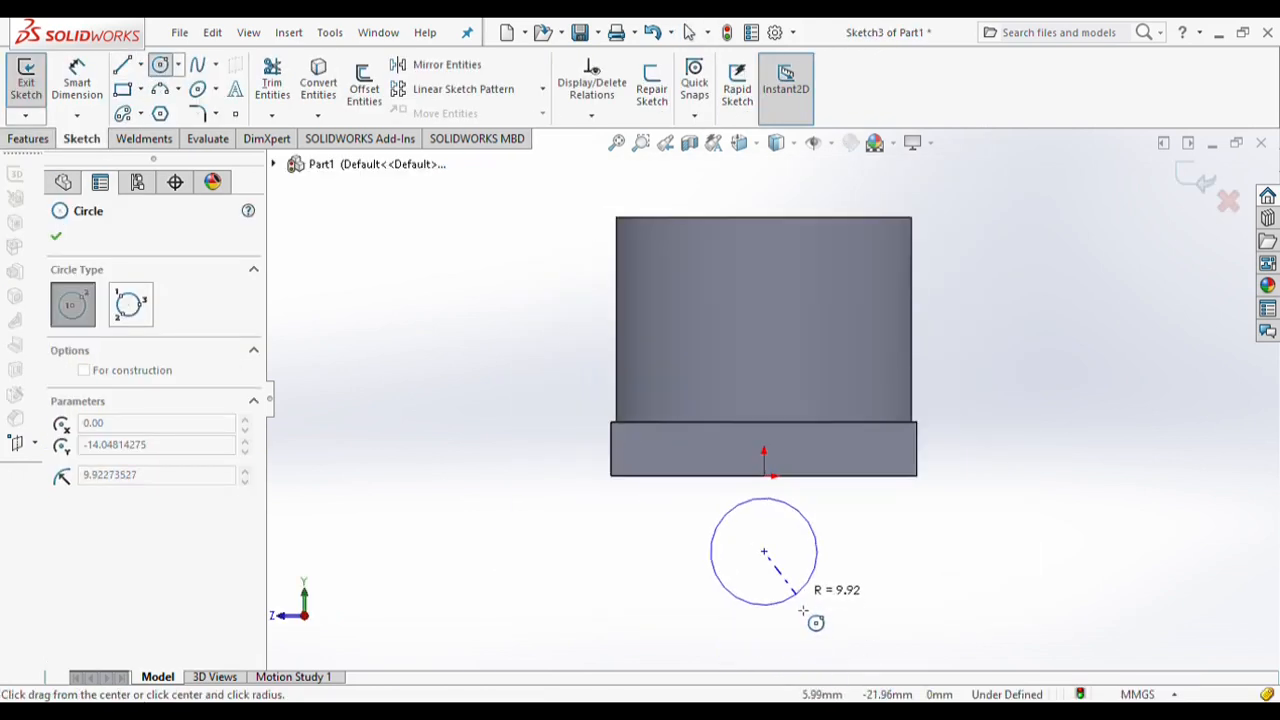
click(802, 608)
click(764, 551)
click(848, 646)
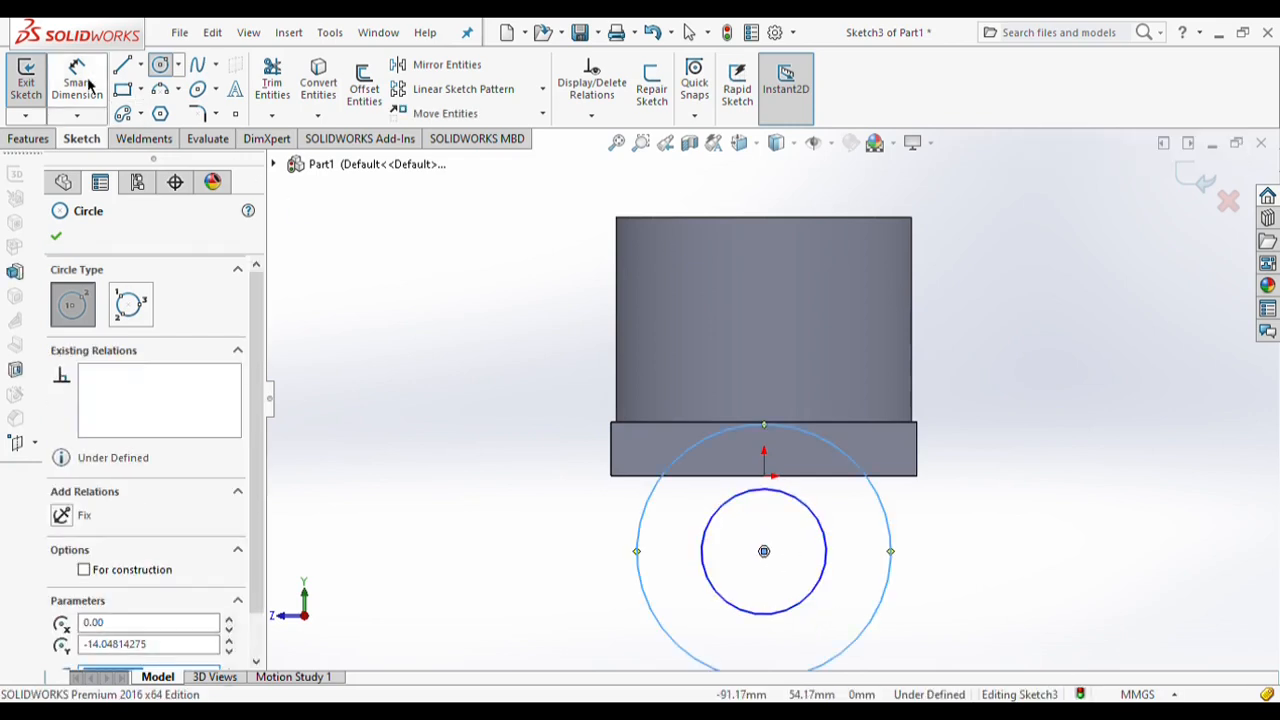
Step: Dimension the outer circle to 30 mm diameter and the inner circle to 16 mm diameter
click(86, 84)
click(888, 574)
click(990, 558)
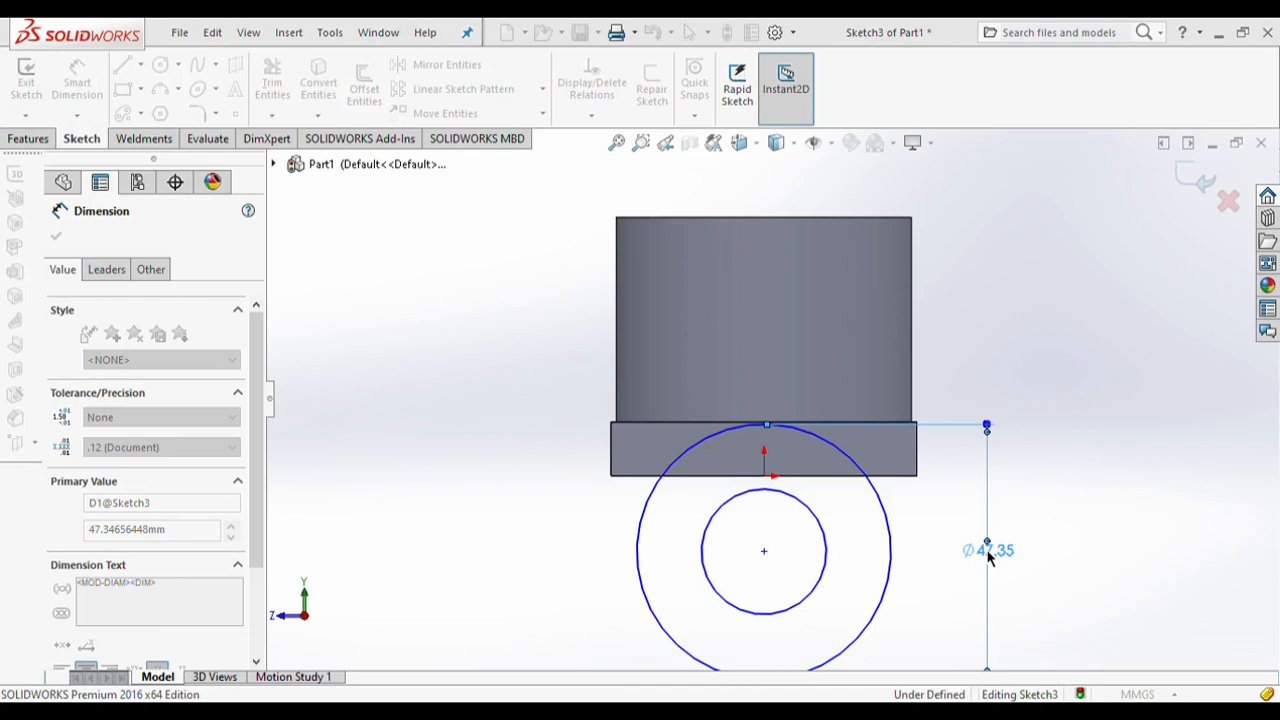
text(30)
key(Return)
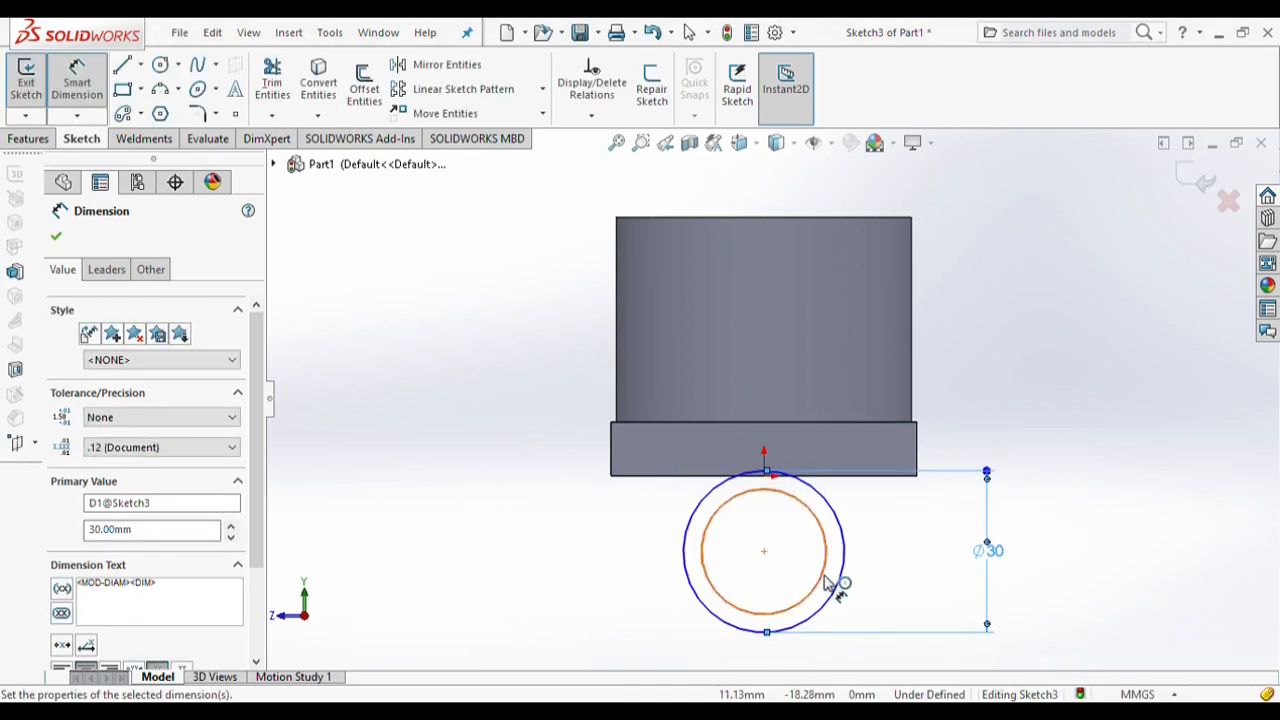
click(826, 583)
click(908, 556)
text(16)
key(Return)
Step: Set the distance from the circles' centre to the plate's lower edge to 18 mm
scroll(723, 574, down, 2)
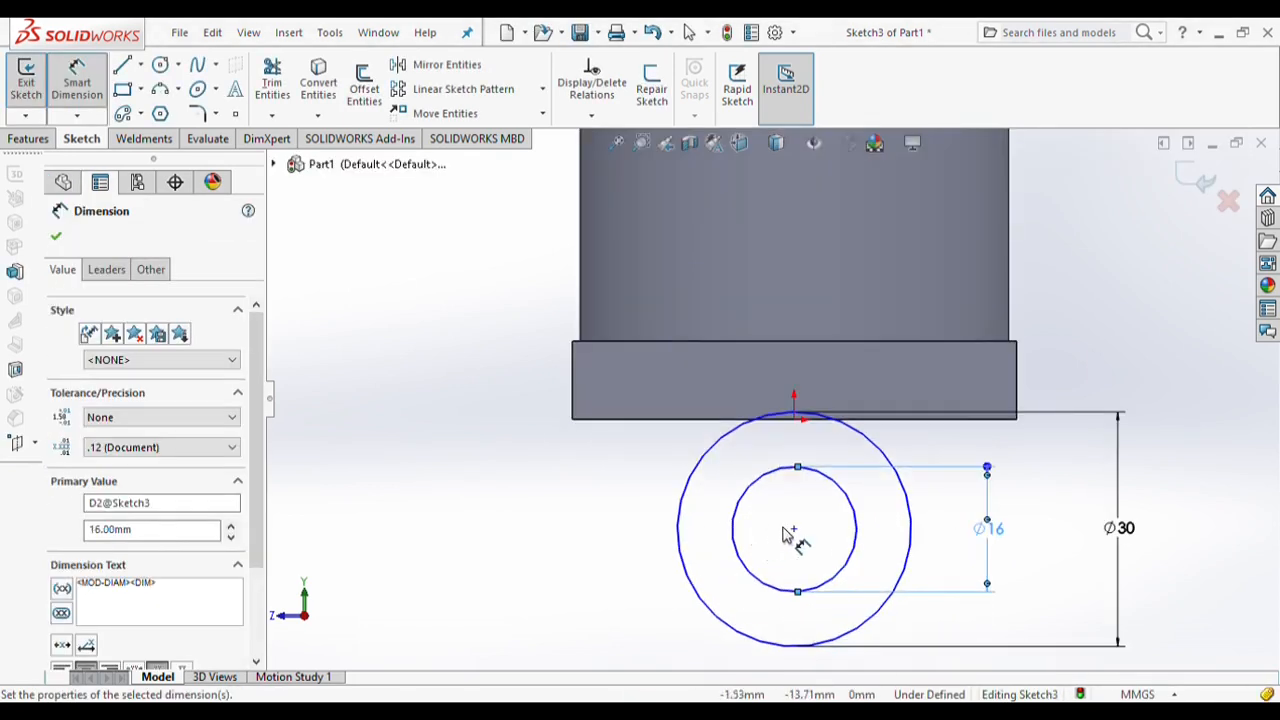
click(792, 532)
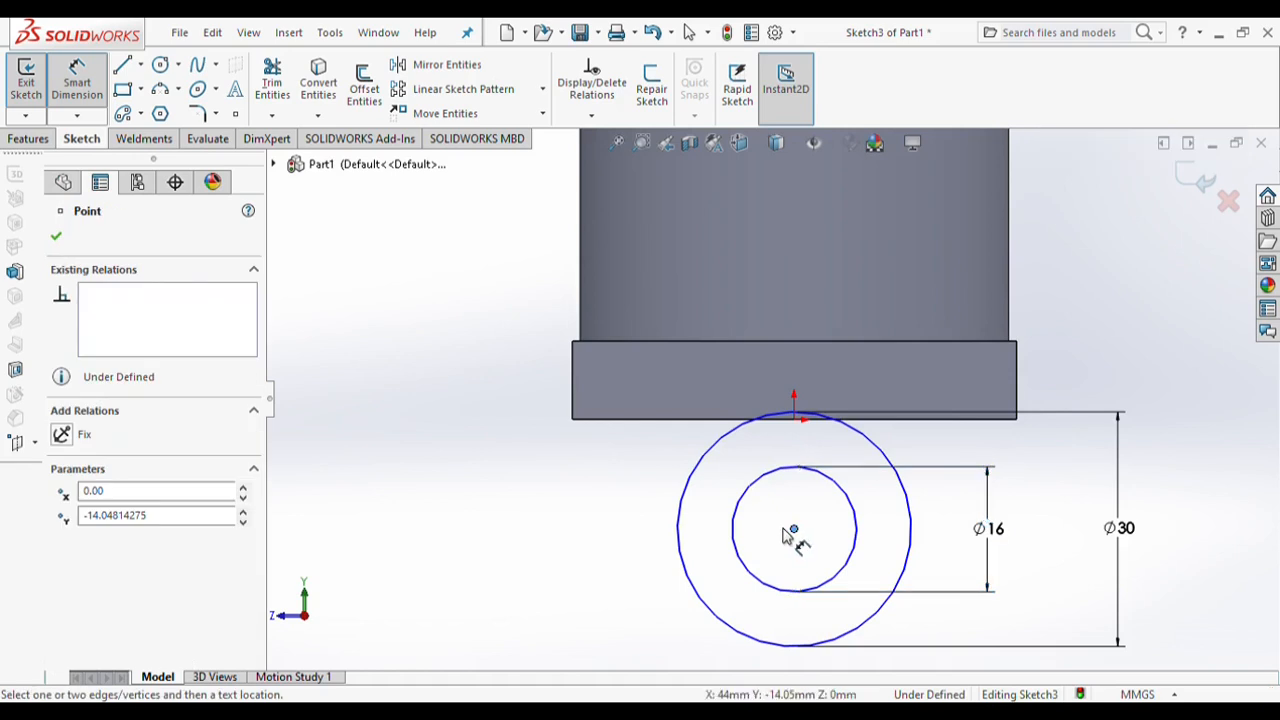
click(878, 418)
click(600, 470)
text(18)
key(Return)
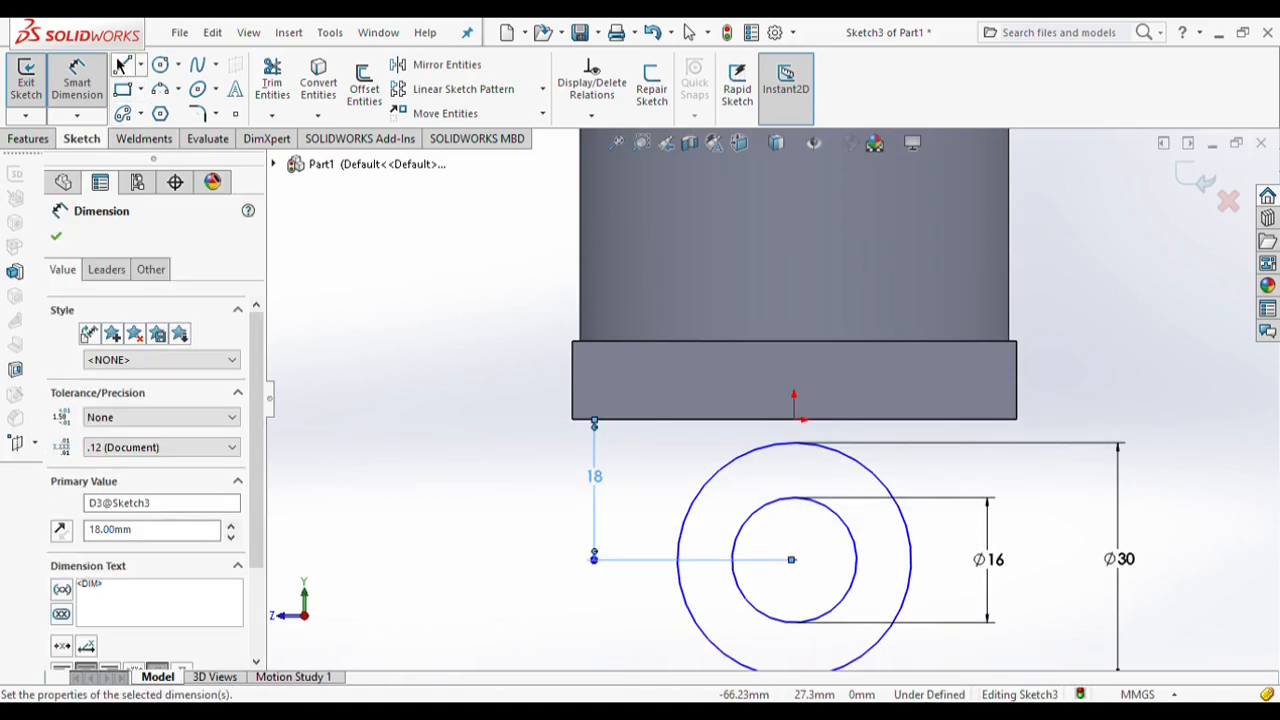
Step: Draw two lines from the plate's lower corners to the nearest sides of the outer circle
key(l)
click(572, 416)
click(684, 592)
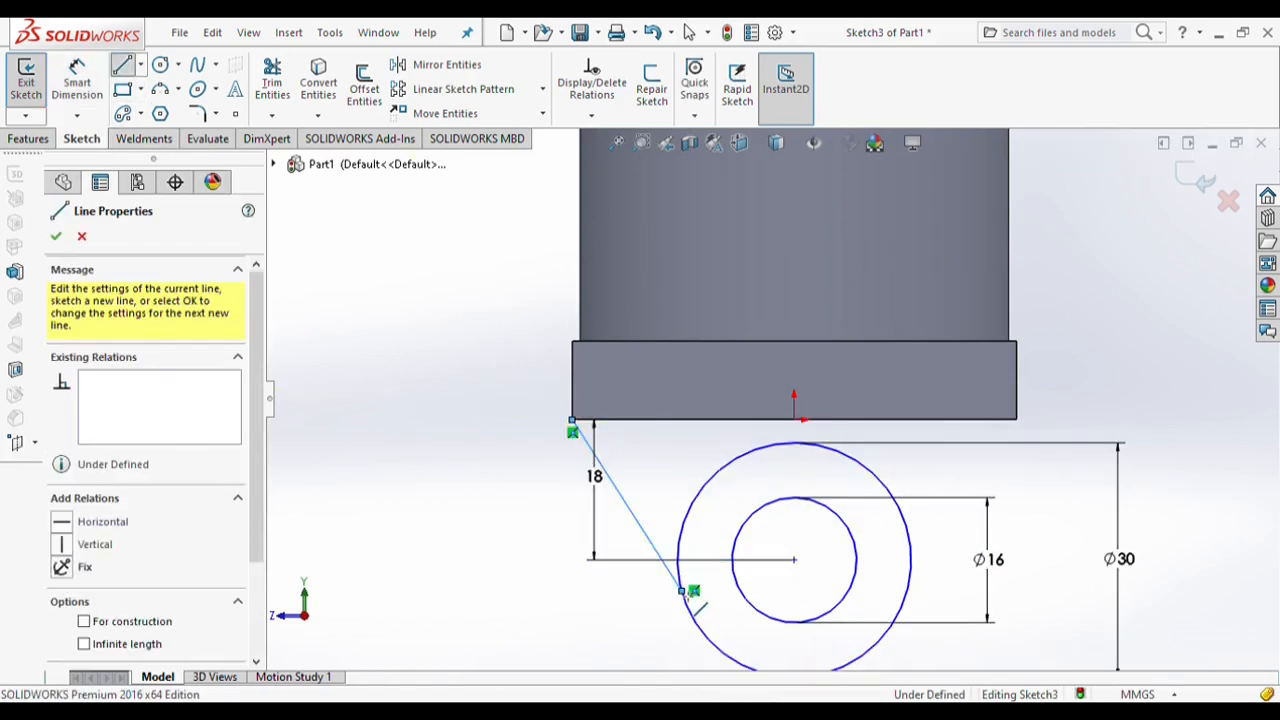
click(1016, 420)
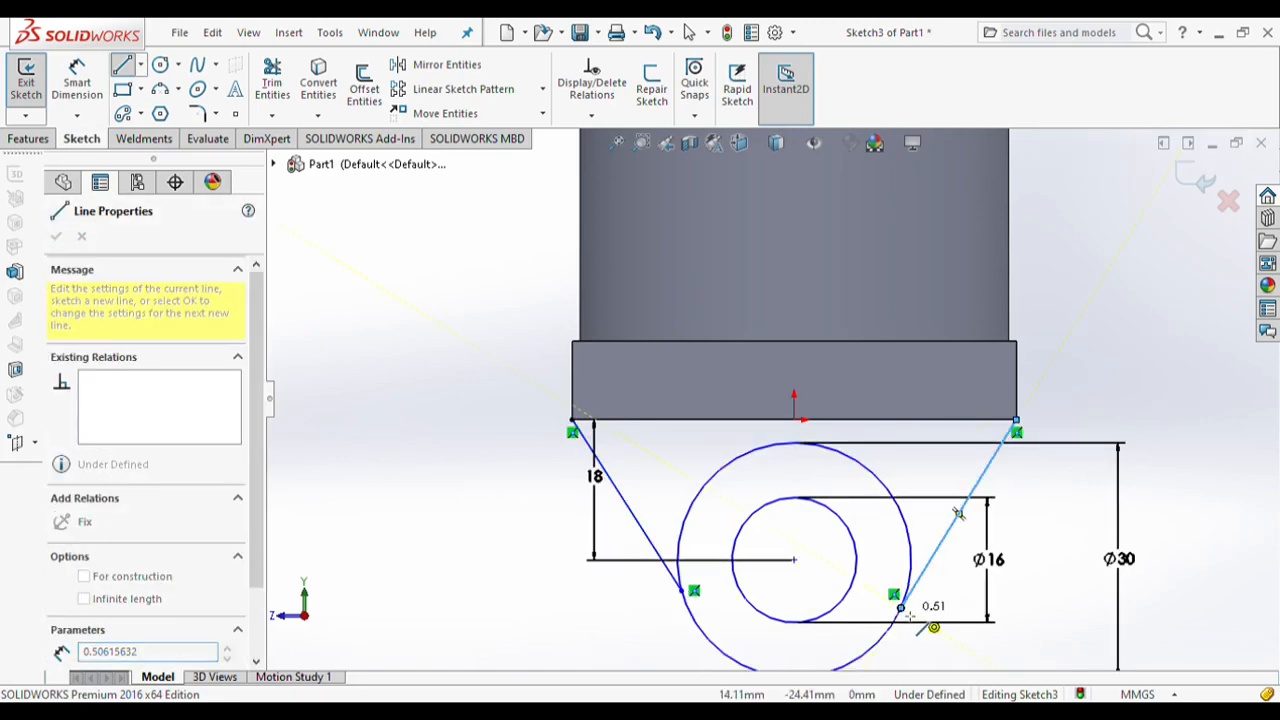
click(56, 236)
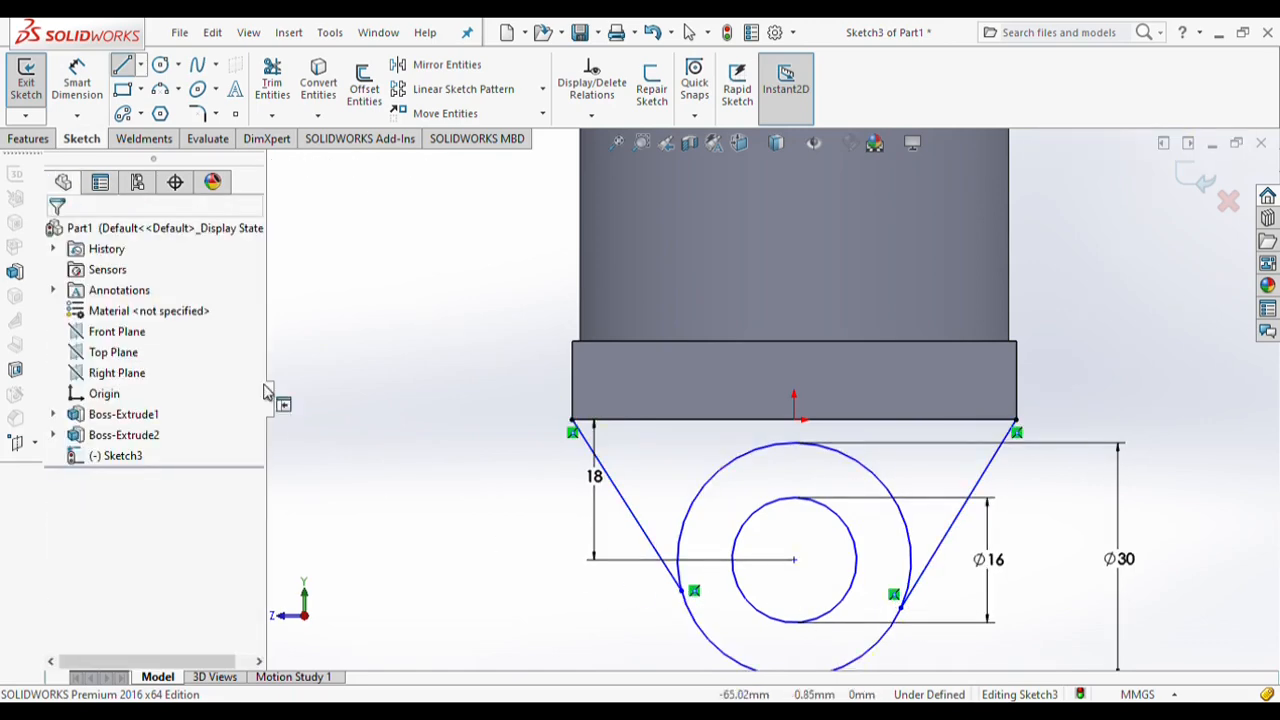
Step: Make both slanted lines tangent to the outer circle
click(642, 526)
ctrl+click(714, 643)
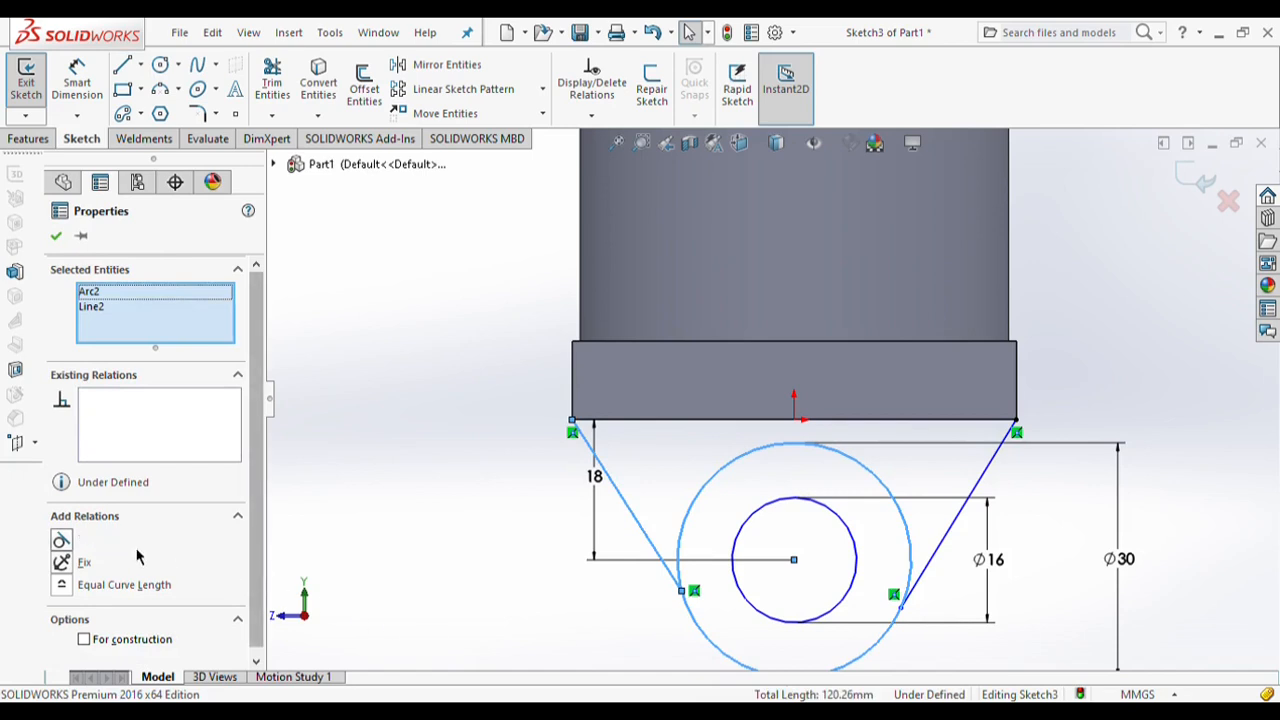
click(100, 541)
key(Escape)
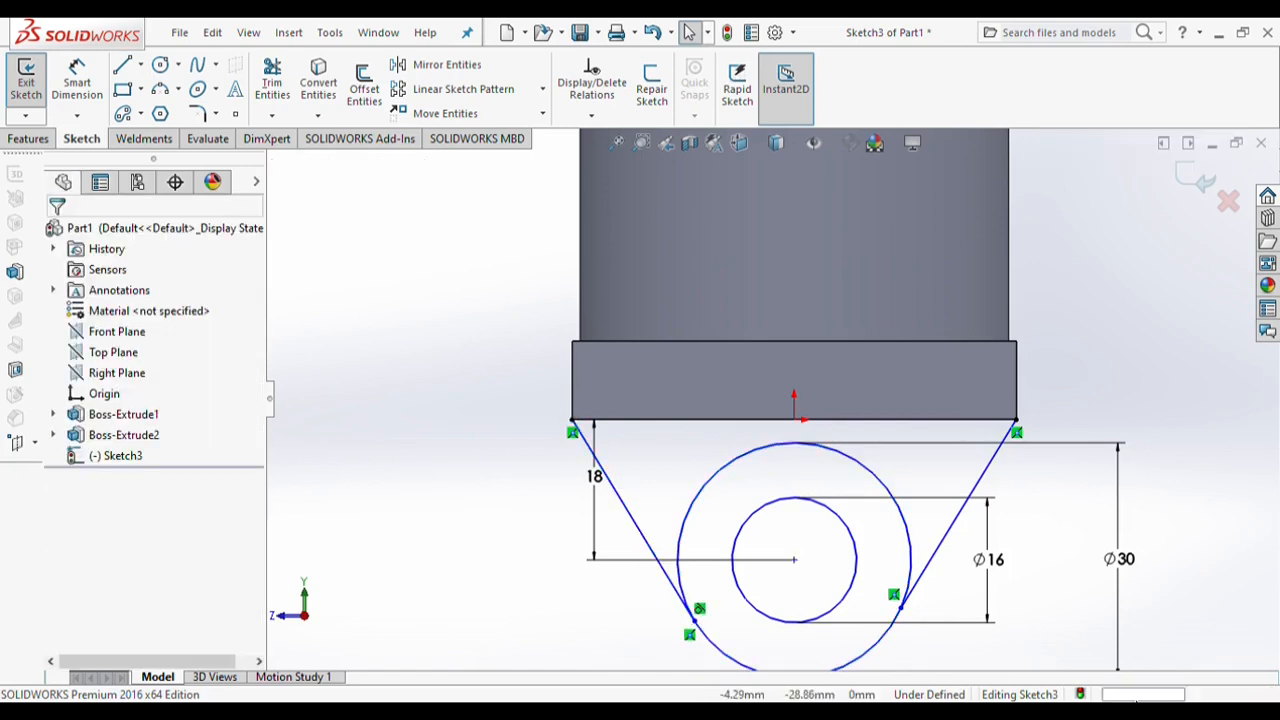
click(931, 563)
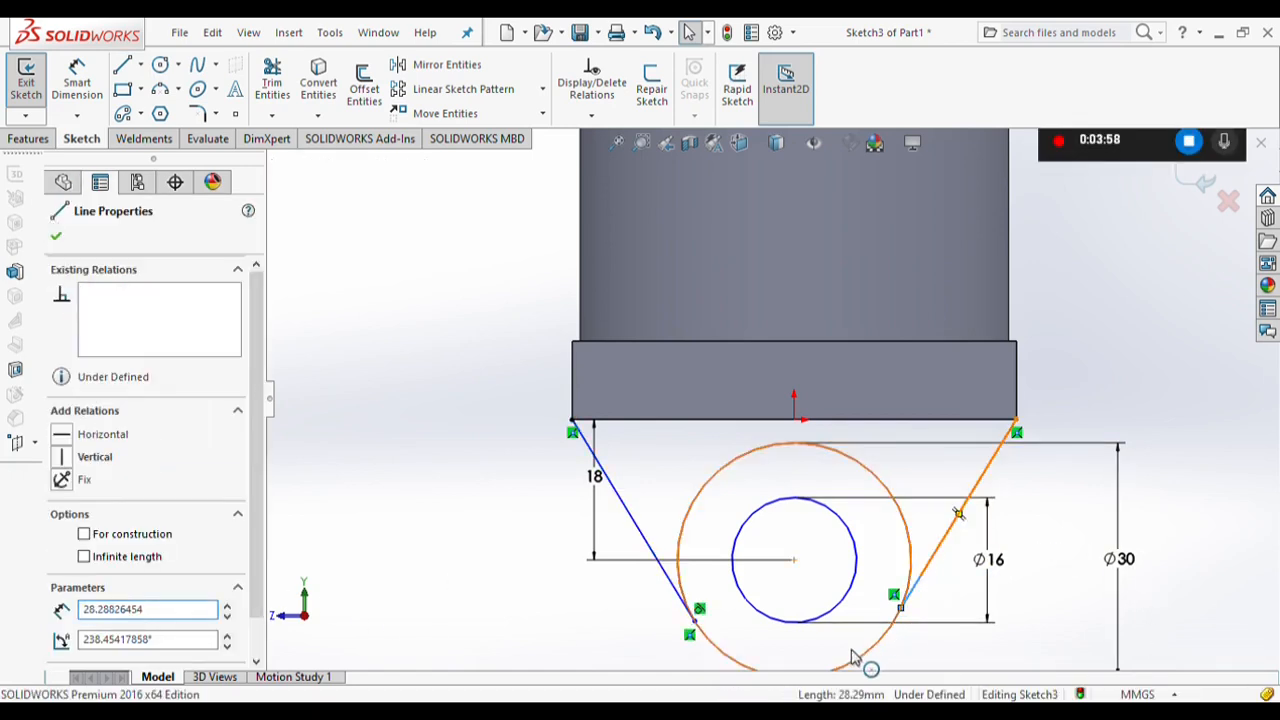
ctrl+click(866, 650)
click(98, 540)
key(Escape)
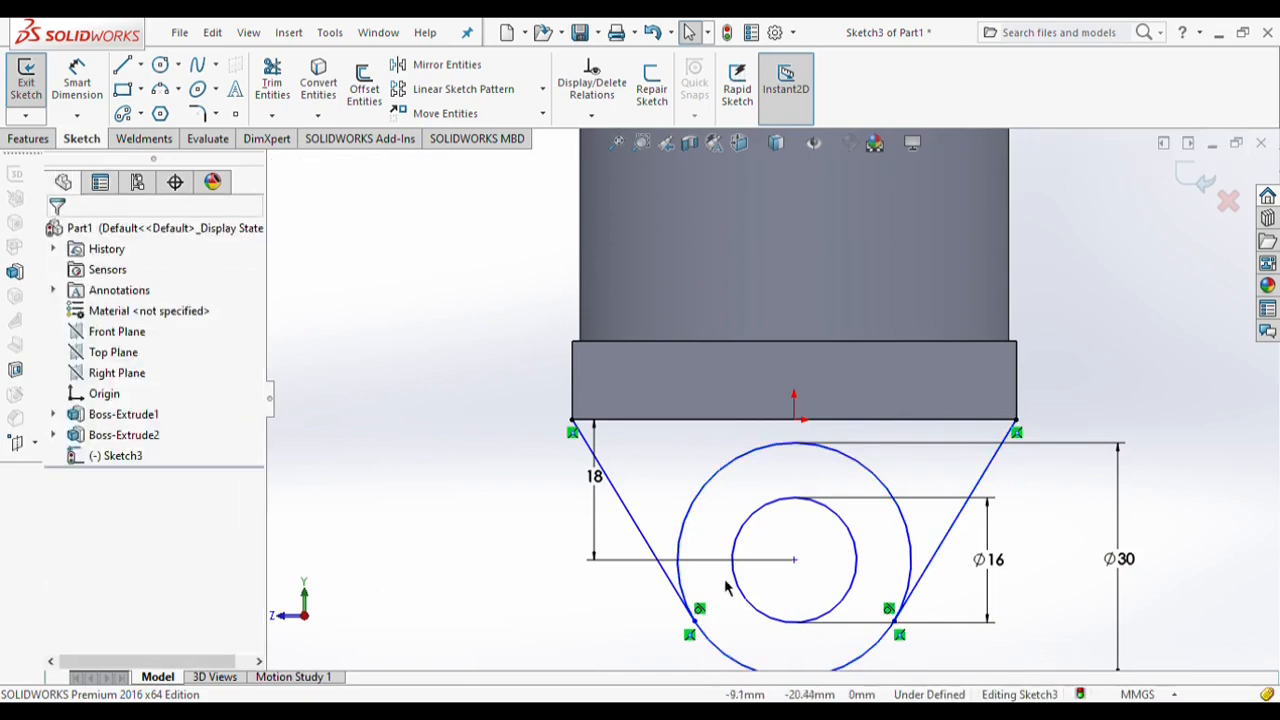
Step: Align the circles' centre vertically with the origin
click(799, 566)
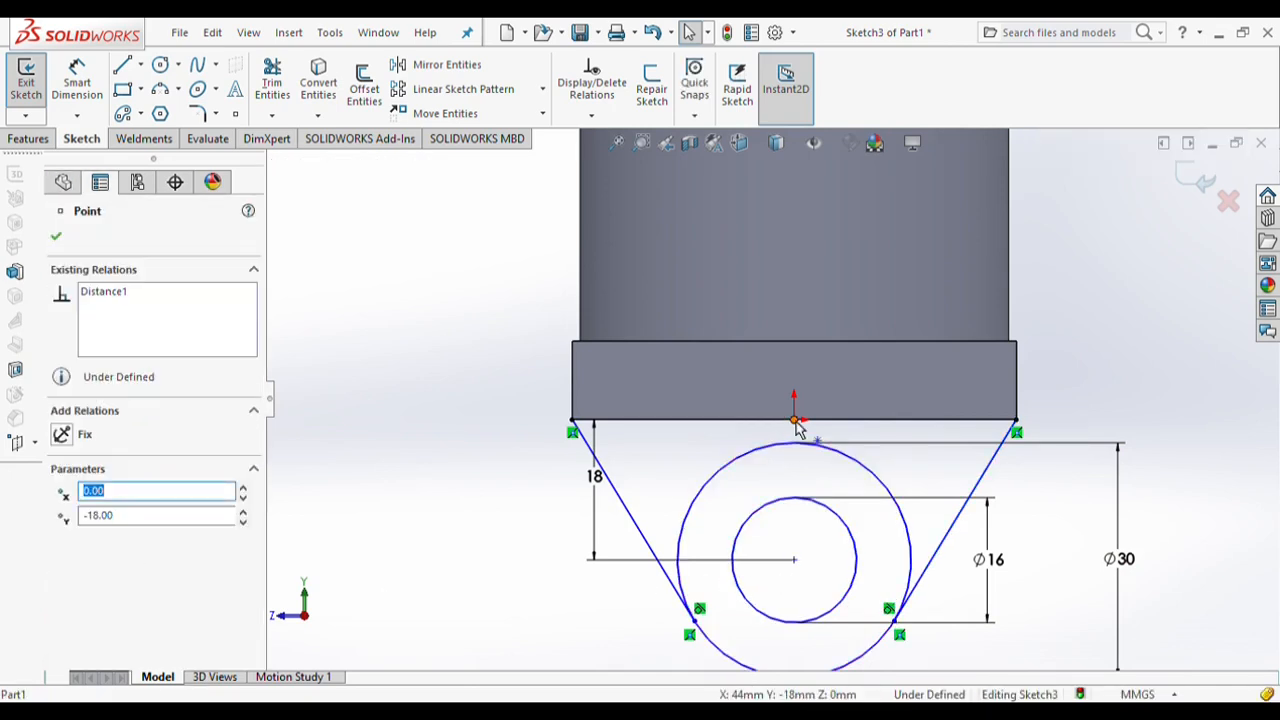
ctrl+click(795, 421)
click(86, 558)
key(Escape)
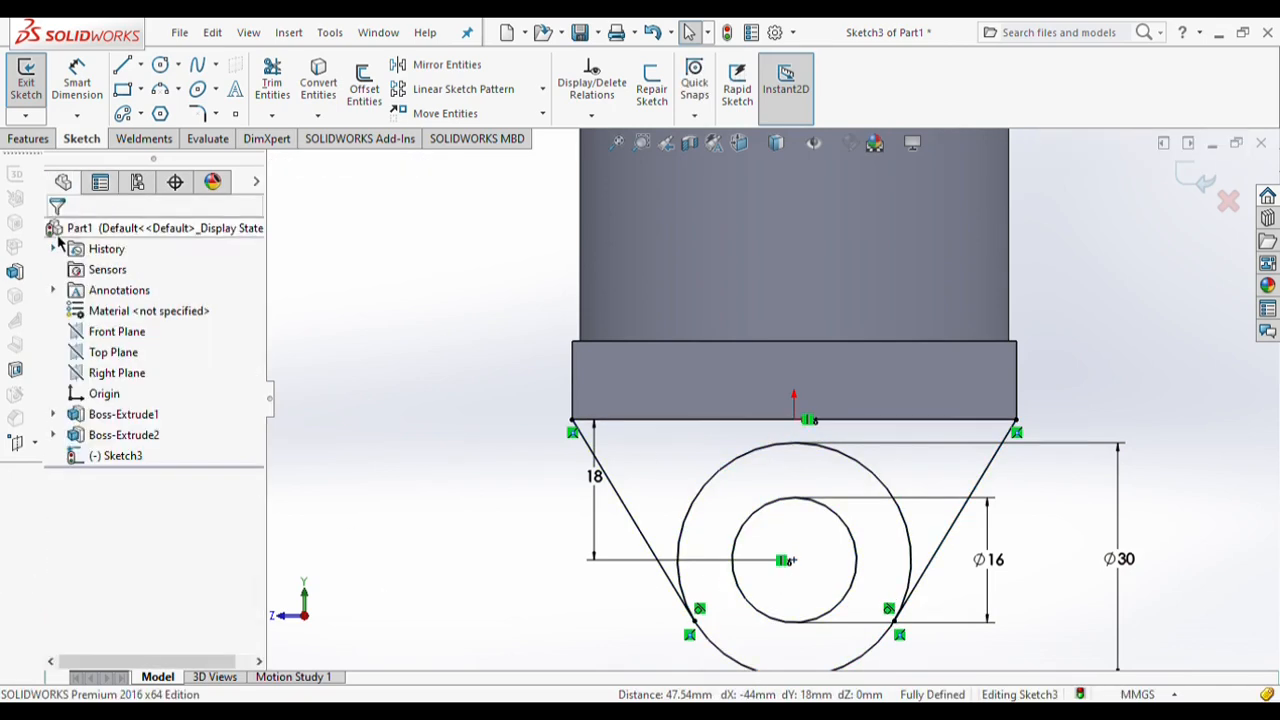
Step: Trim away the outer circle's upper arc between the two slanted lines
click(274, 72)
drag(678, 480, 760, 450)
click(62, 181)
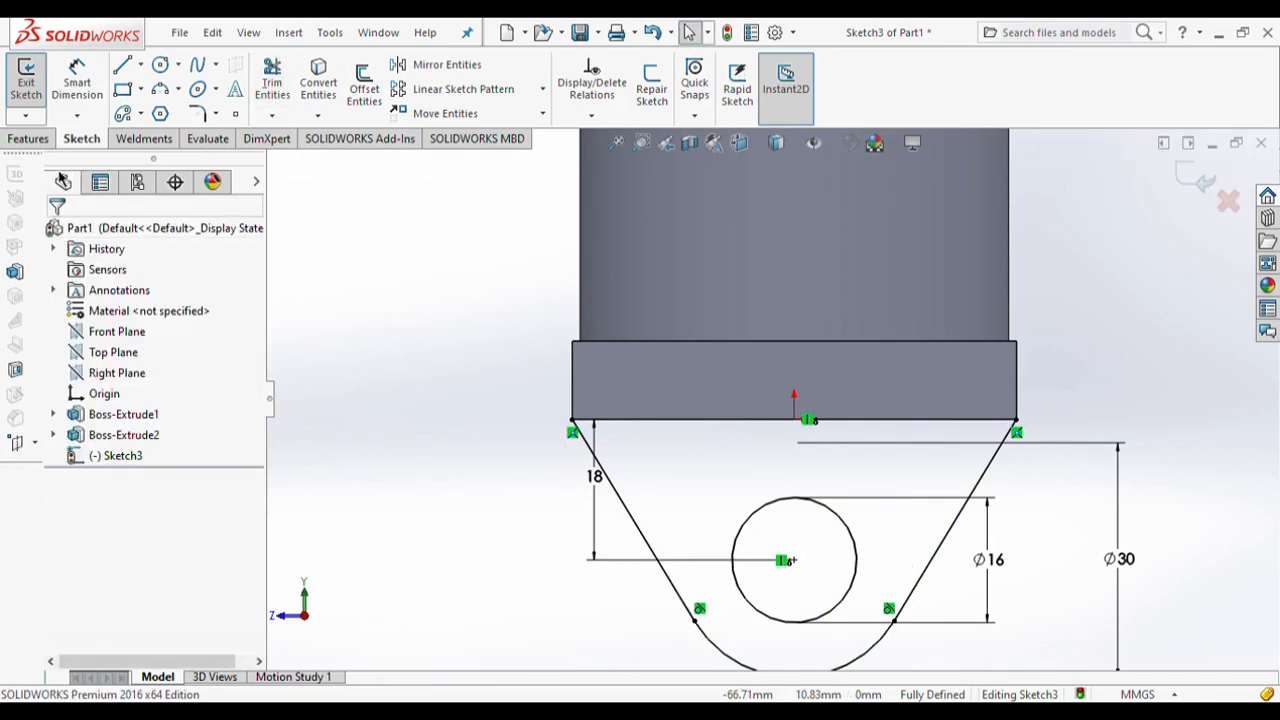
Step: Extrude the lug profile with its 16 mm hole as a blind boss inward beneath the plate, merged with it
click(28, 139)
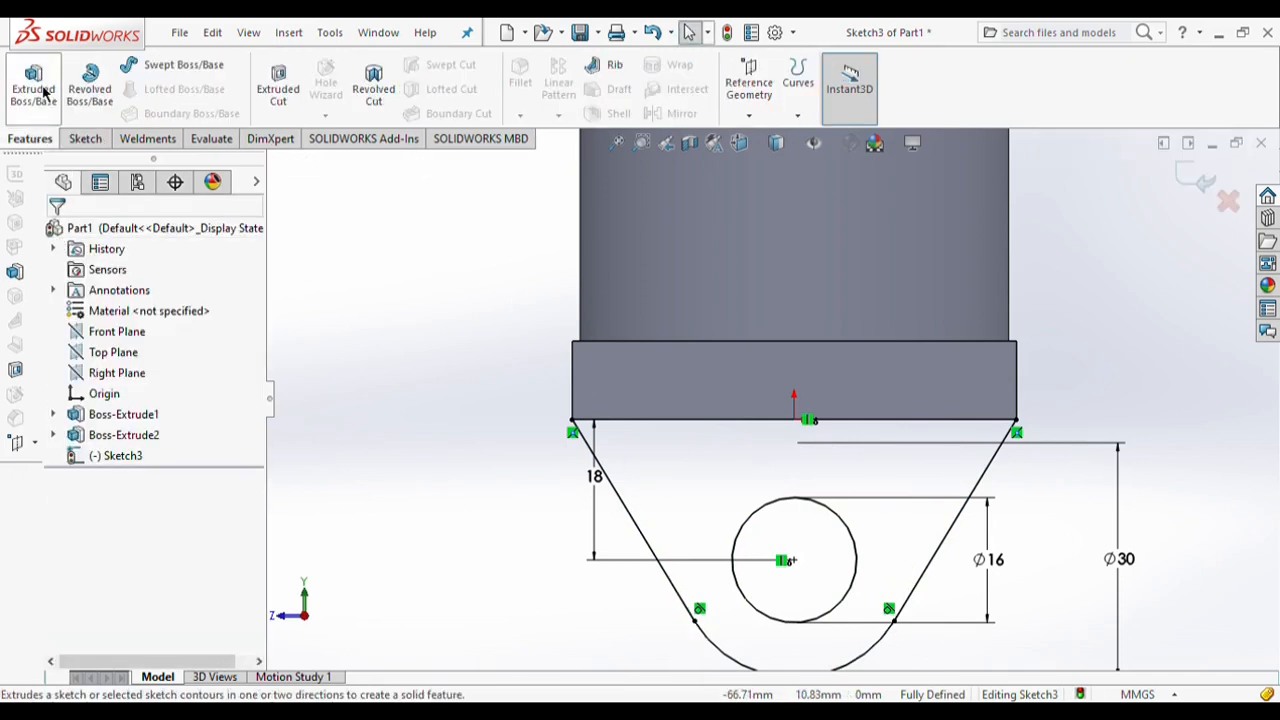
click(34, 88)
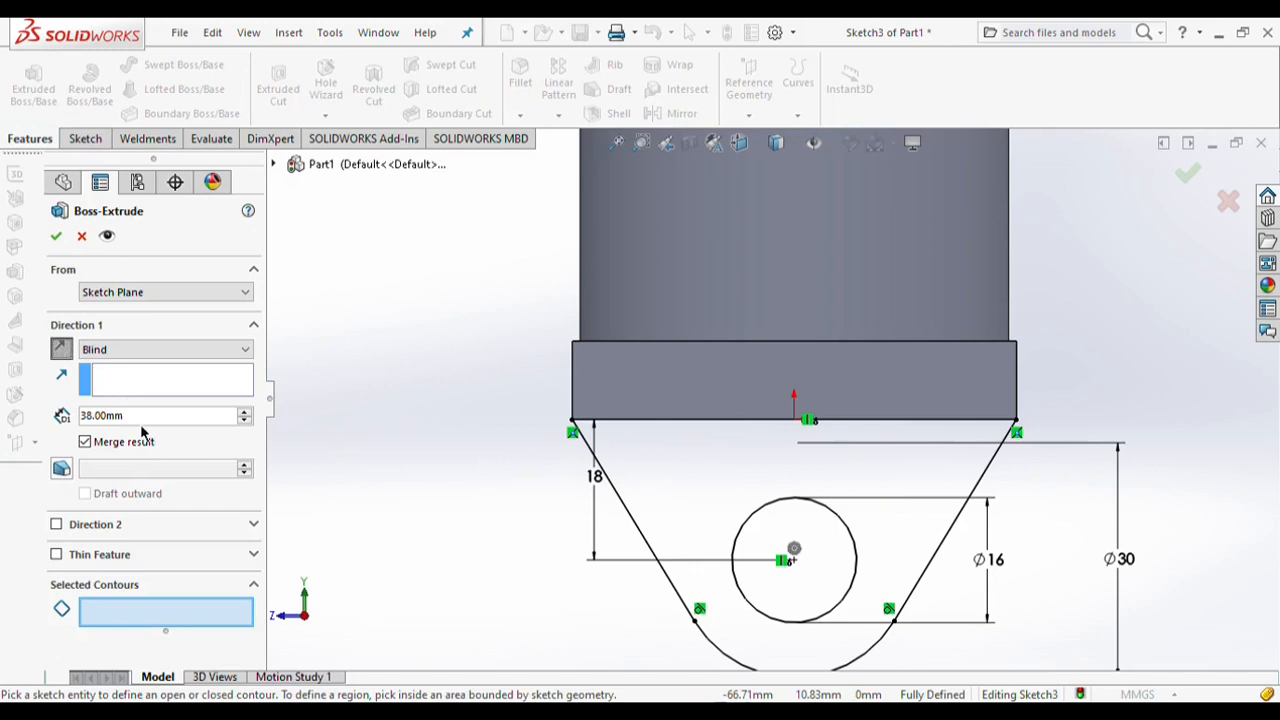
drag(128, 420, 75, 422)
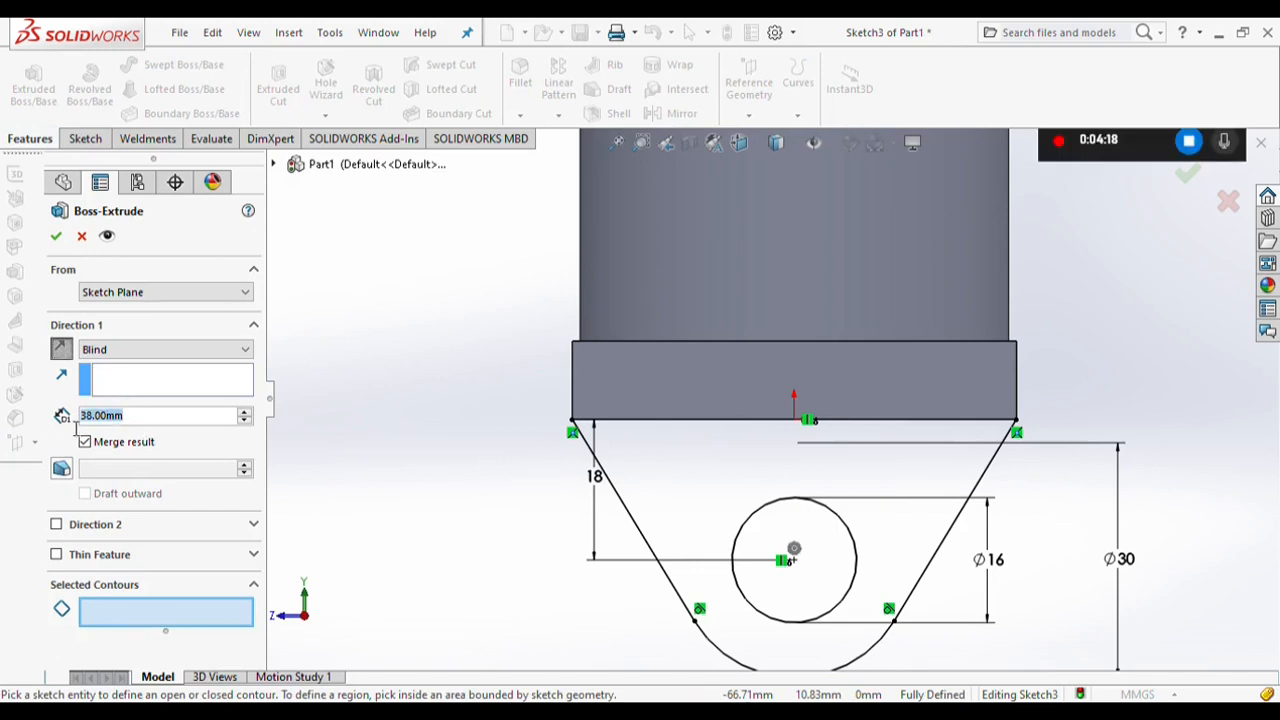
click(56, 236)
Step: Mirror the extruded lug about the Front Plane to the plate's opposite end
key(Right)
key(Right)
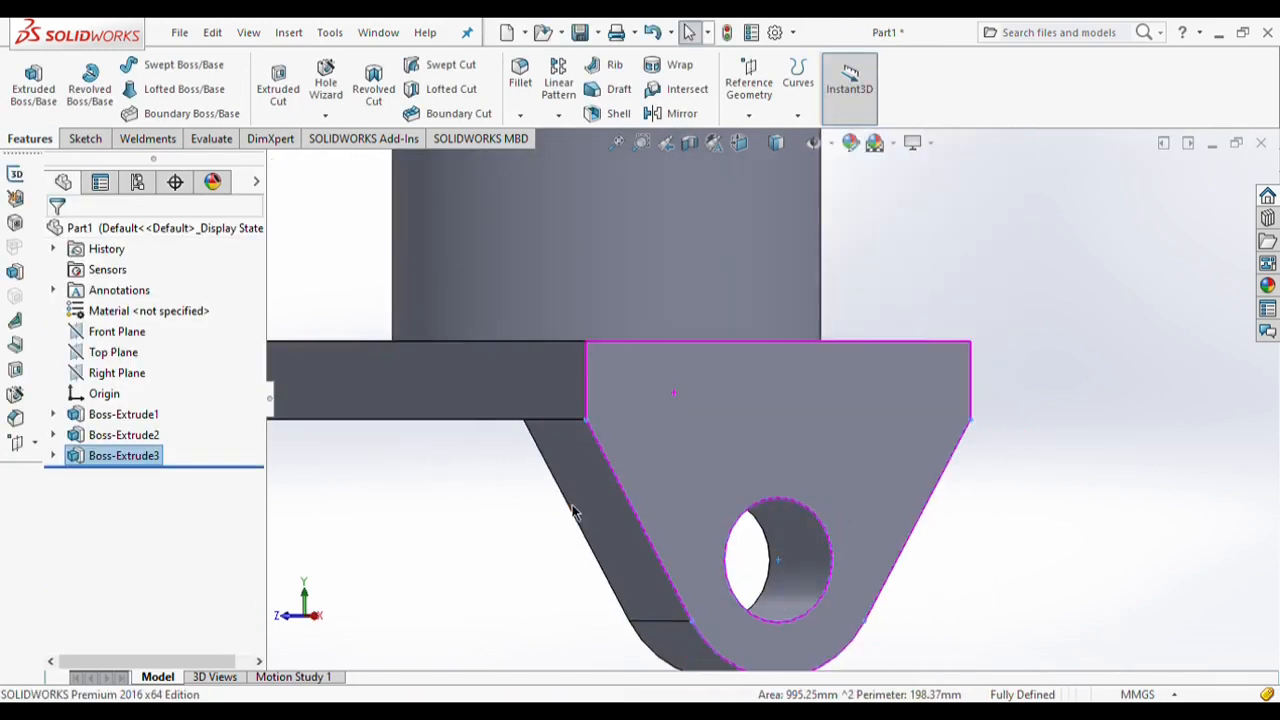
scroll(568, 560, up, 4)
click(617, 166)
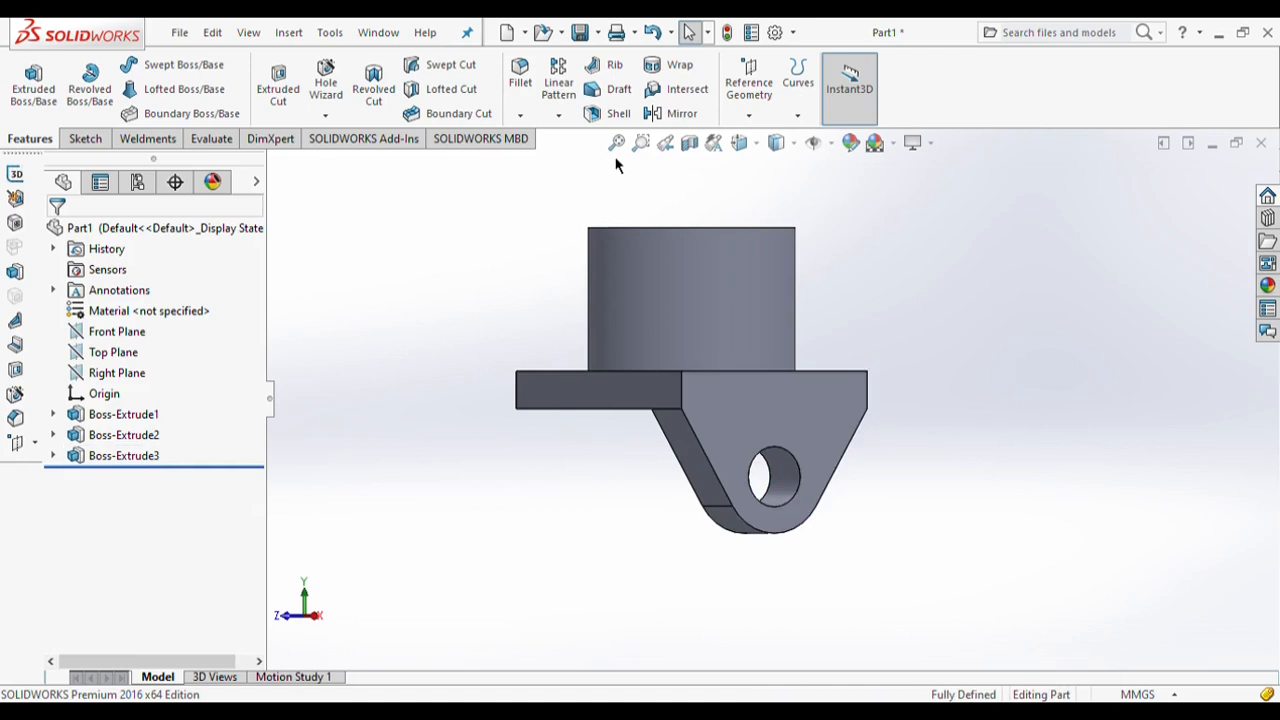
click(680, 113)
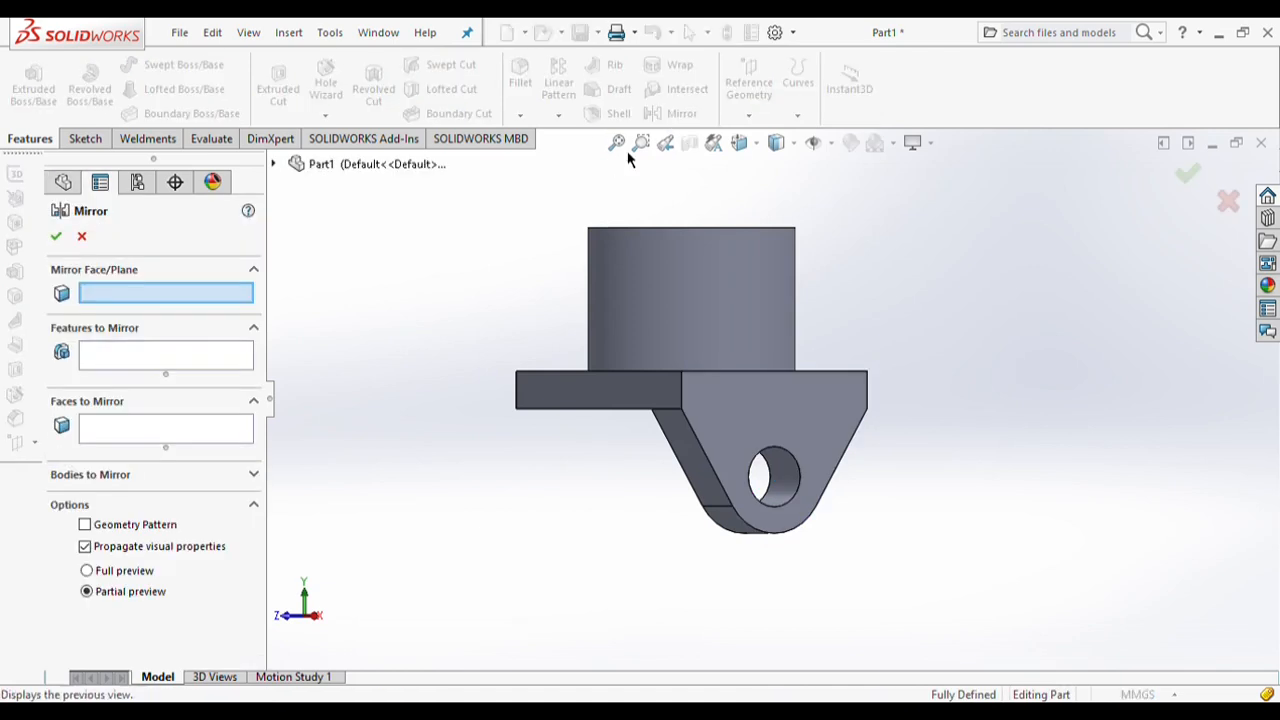
click(274, 164)
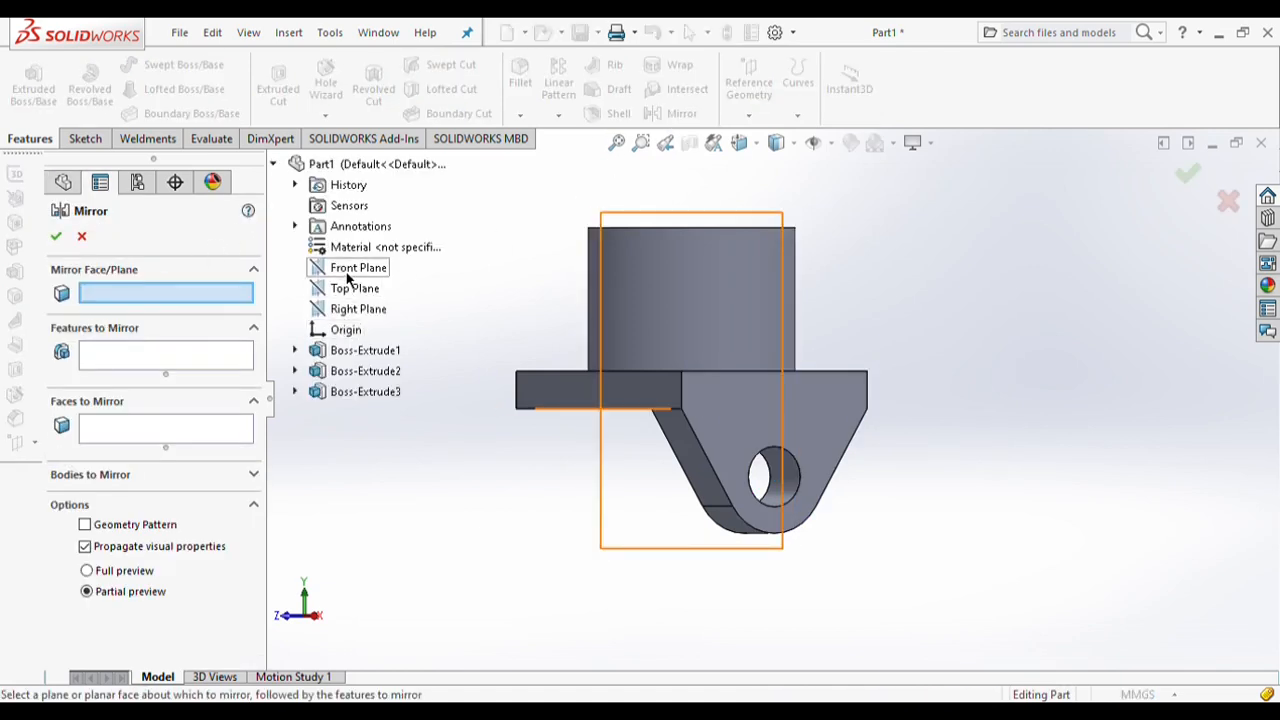
click(352, 268)
click(365, 391)
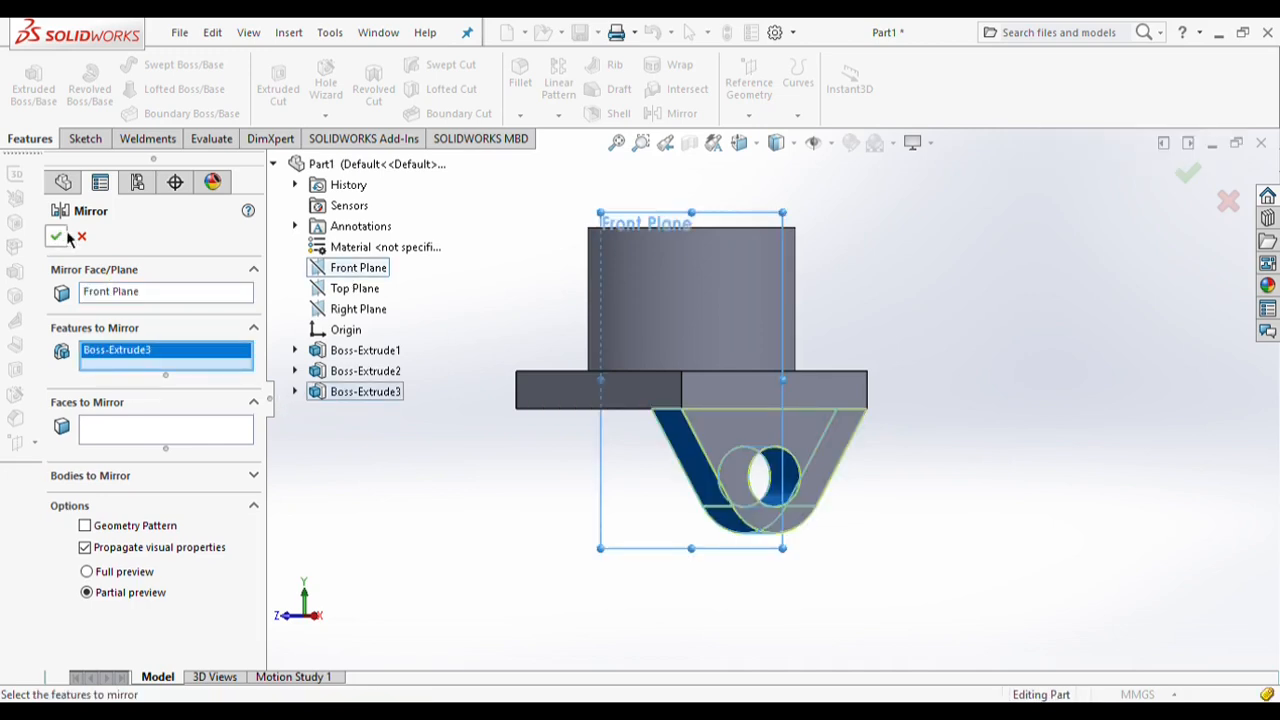
click(57, 237)
Step: Inspect the finished part with its two lugs from several sides and in isometric view
scroll(599, 474, up, 3)
scroll(668, 466, down, 4)
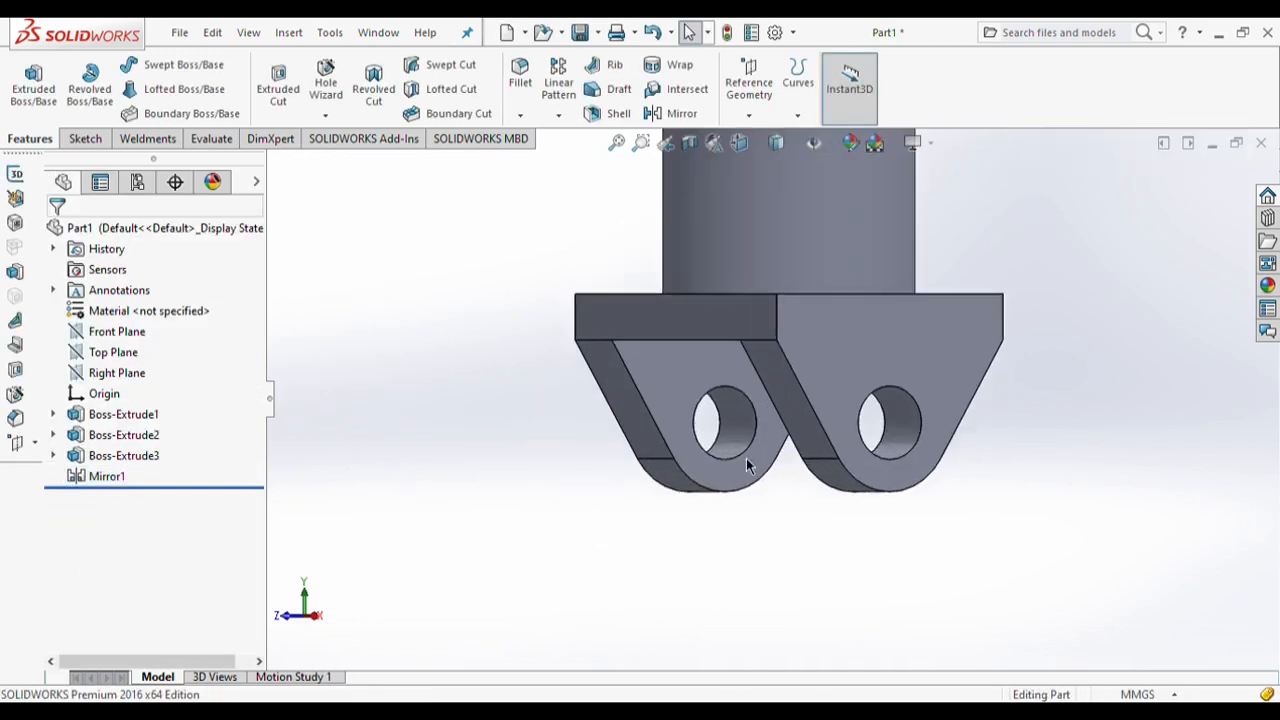
key(Right)
key(Right)
scroll(755, 464, up, 3)
key(ctrl+7)
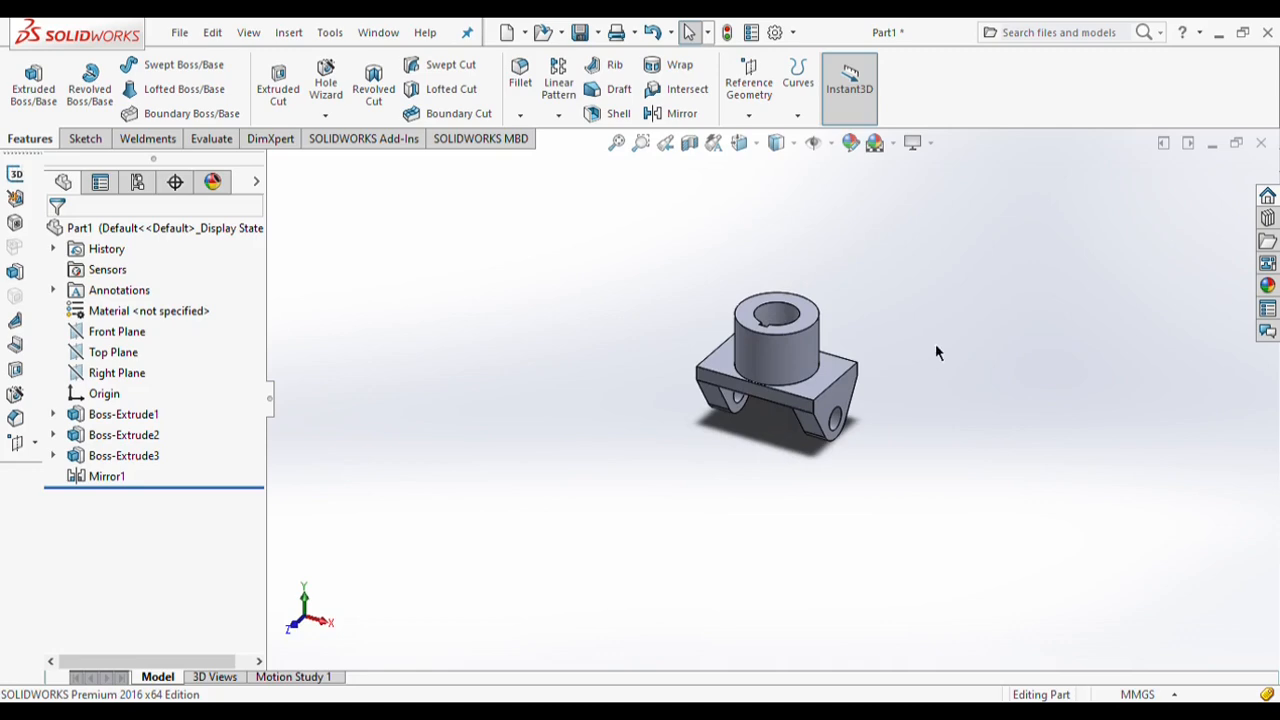
scroll(854, 309, down, 3)
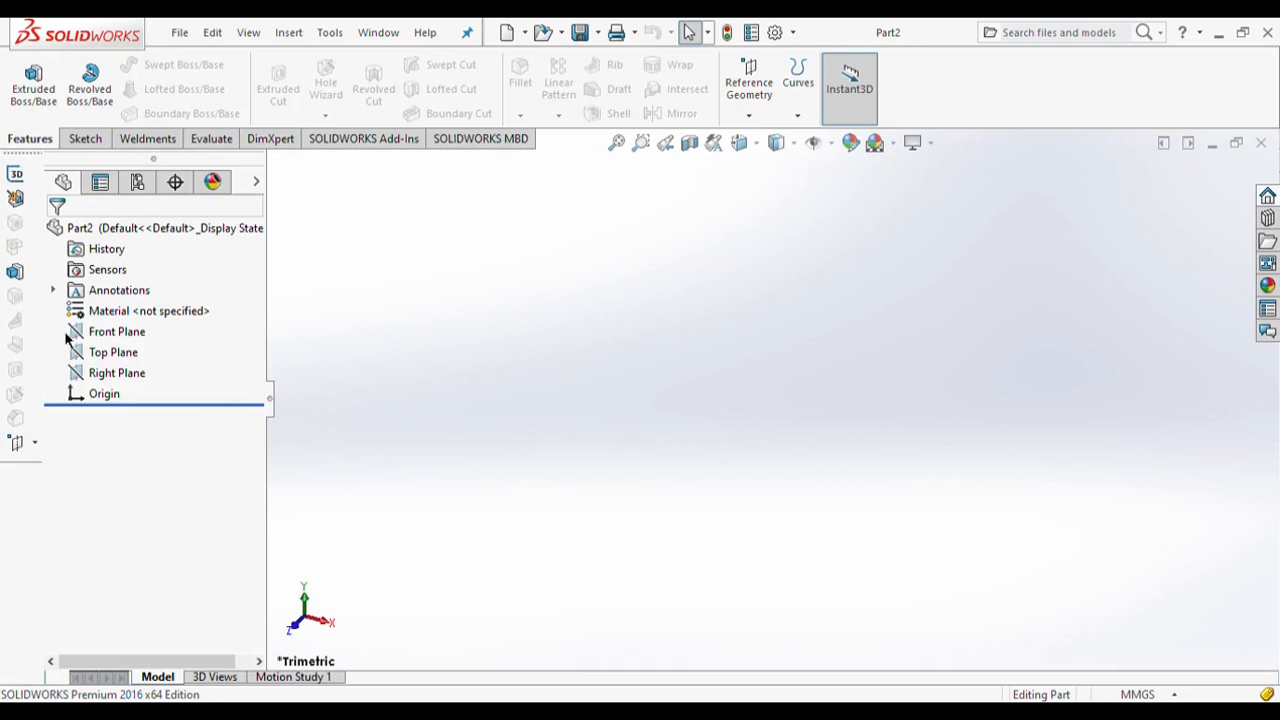
Step: In the new part, sketch two concentric circles at the origin on the Top Plane, the outer about 108 mm in diameter
click(130, 352)
click(181, 343)
click(85, 139)
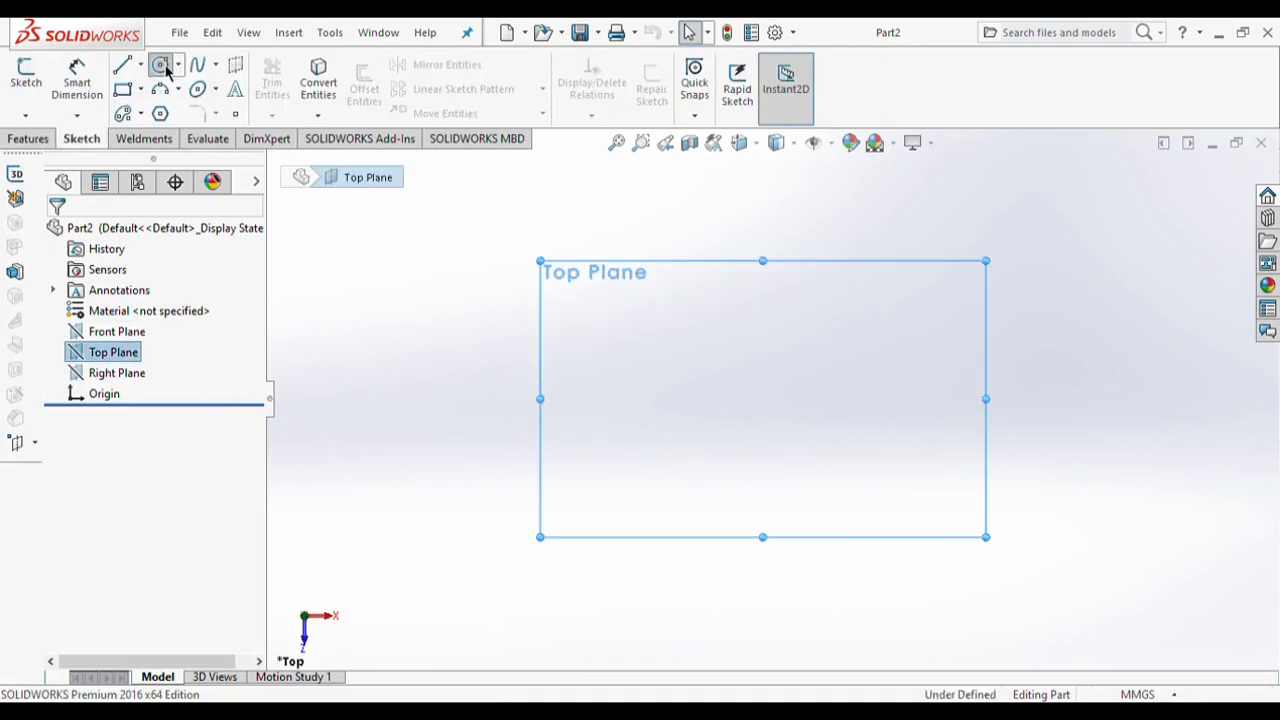
click(164, 65)
click(763, 399)
click(848, 504)
click(757, 399)
click(797, 459)
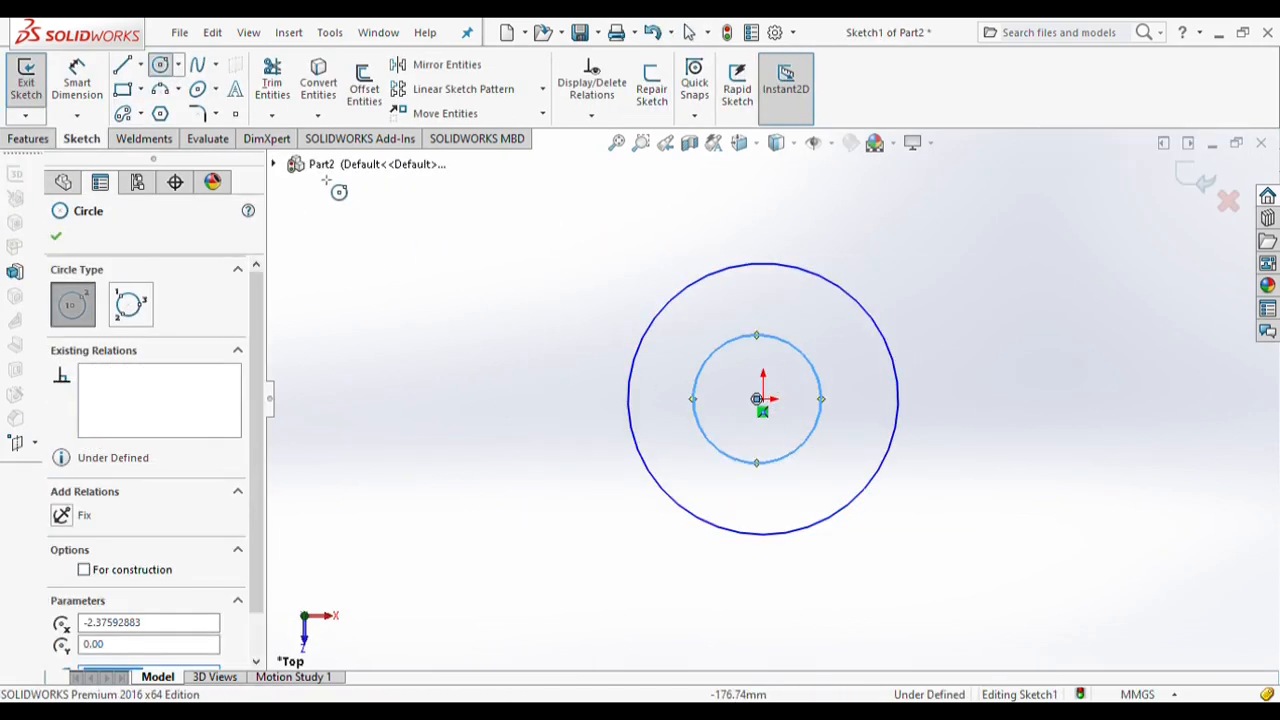
Step: Set the new part's outer circle to 30 mm diameter and its inner circle to 16 mm diameter
click(77, 80)
click(646, 457)
click(545, 390)
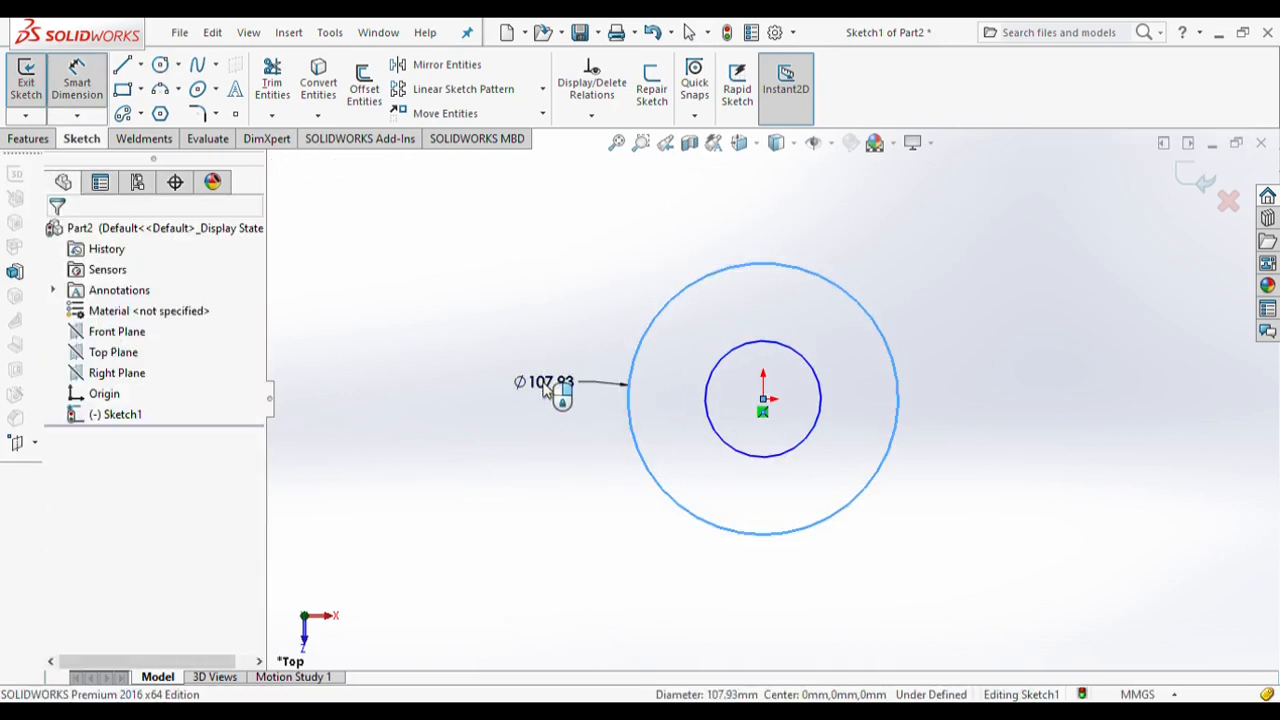
text(30.00mm)
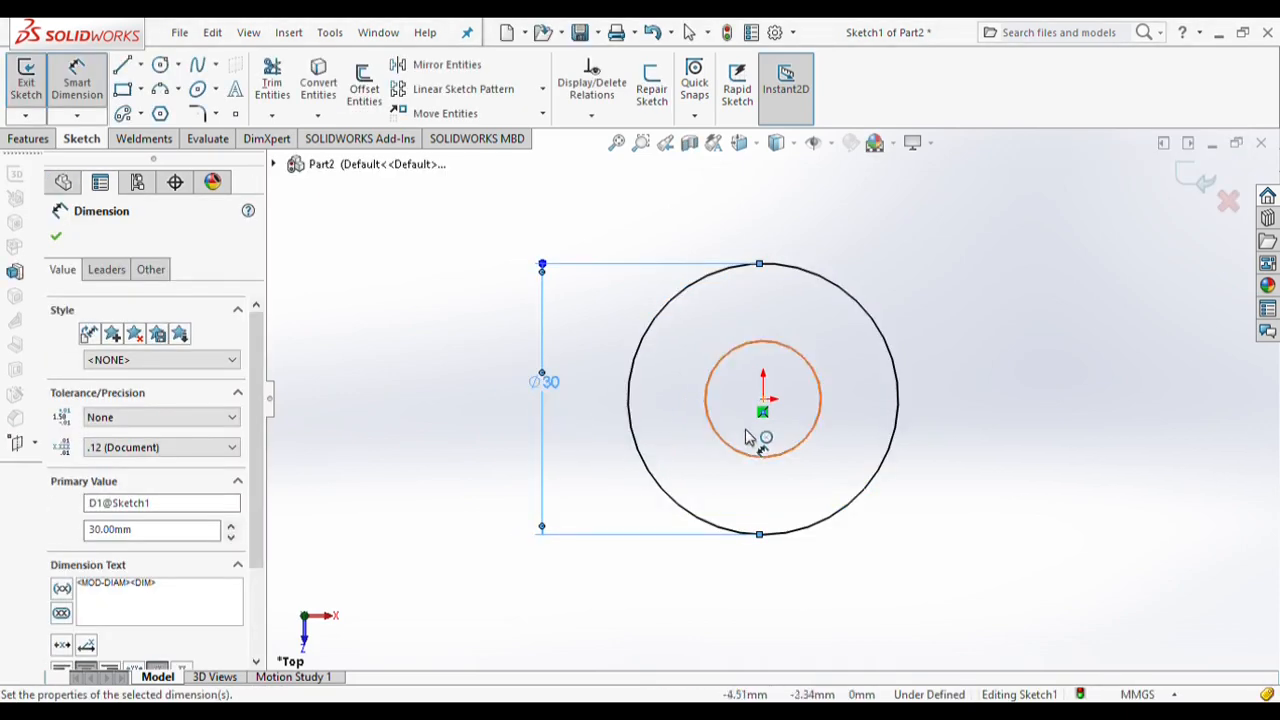
click(751, 455)
click(606, 425)
text(16)
key(Return)
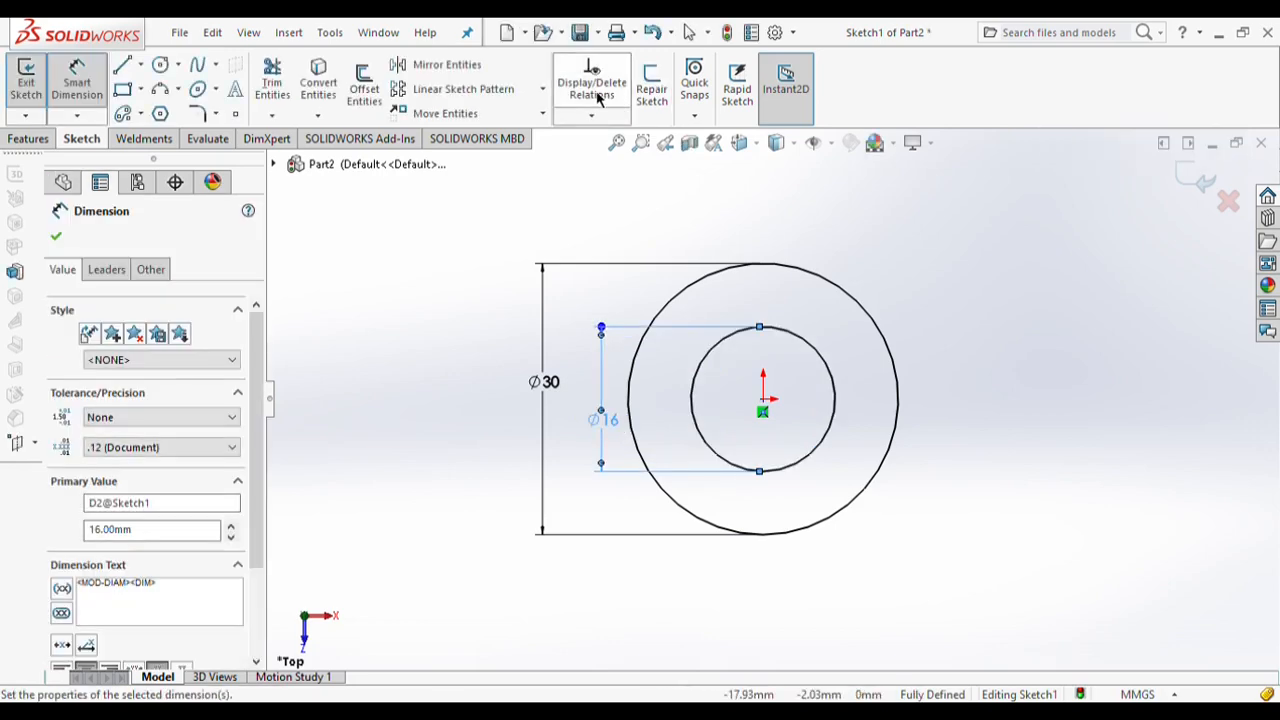
Step: Extrude the ring between the 30 mm and 16 mm circles 56 mm with the Mid Plane end condition
click(56, 236)
click(28, 138)
click(33, 82)
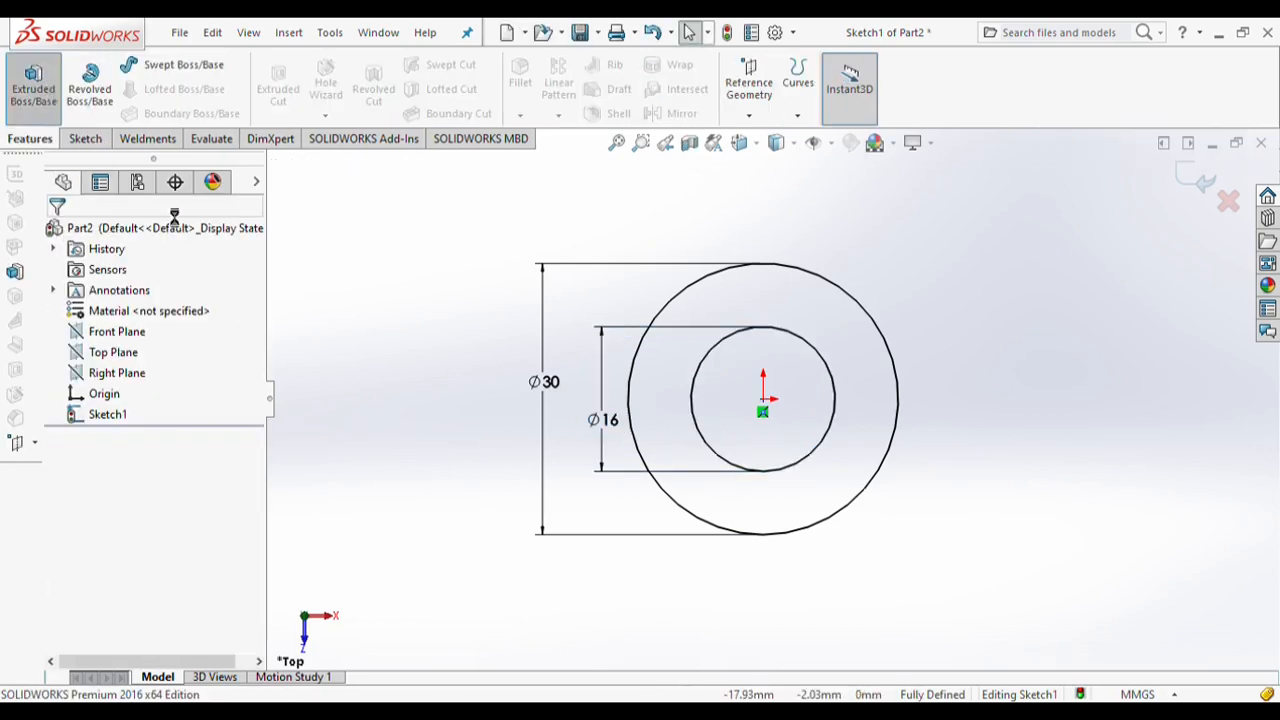
click(142, 349)
click(127, 430)
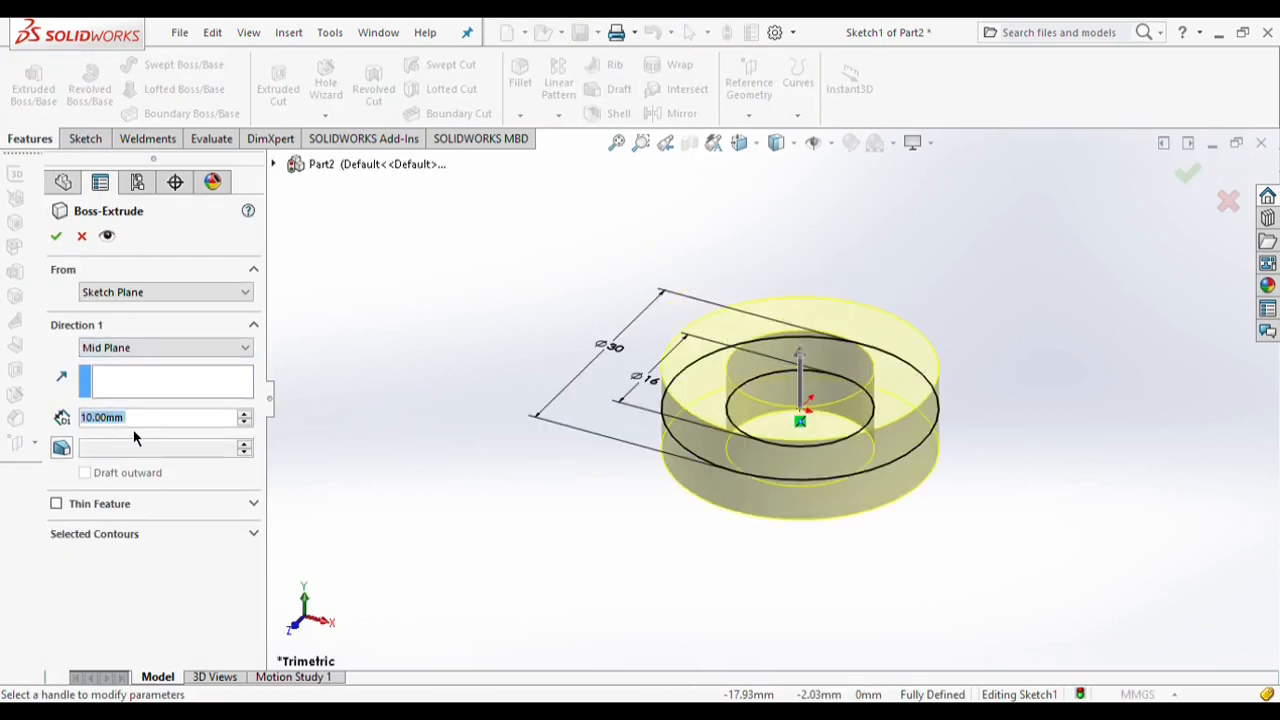
text(56)
key(Return)
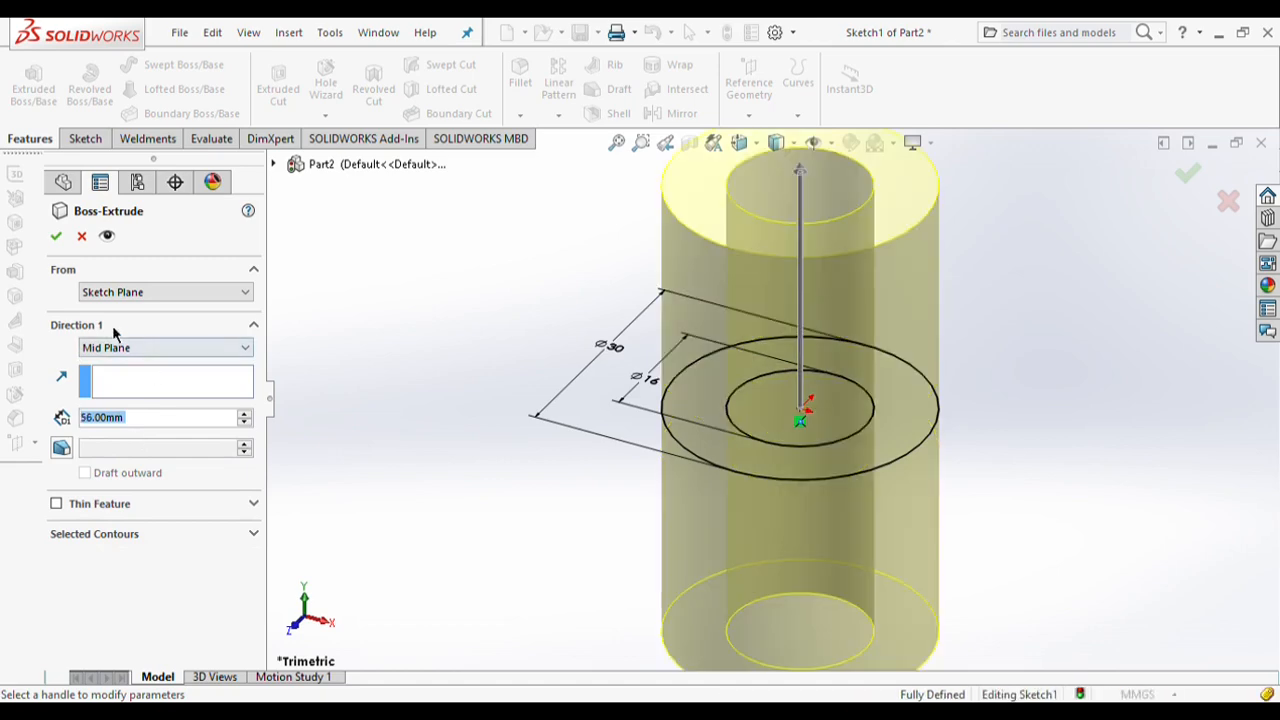
click(52, 236)
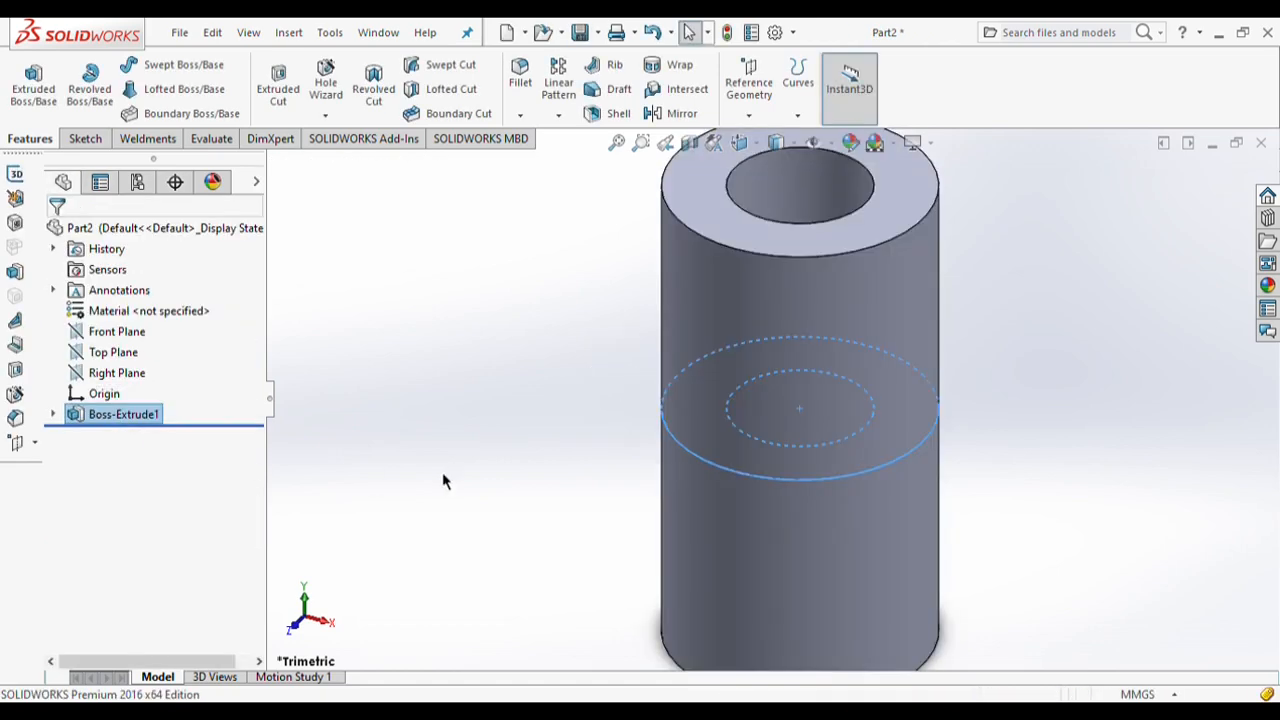
Step: Sketch two concentric circles about 25 mm and 16 mm in diameter on the Right Plane, beside the tube and level with the origin
click(133, 372)
click(217, 350)
click(85, 138)
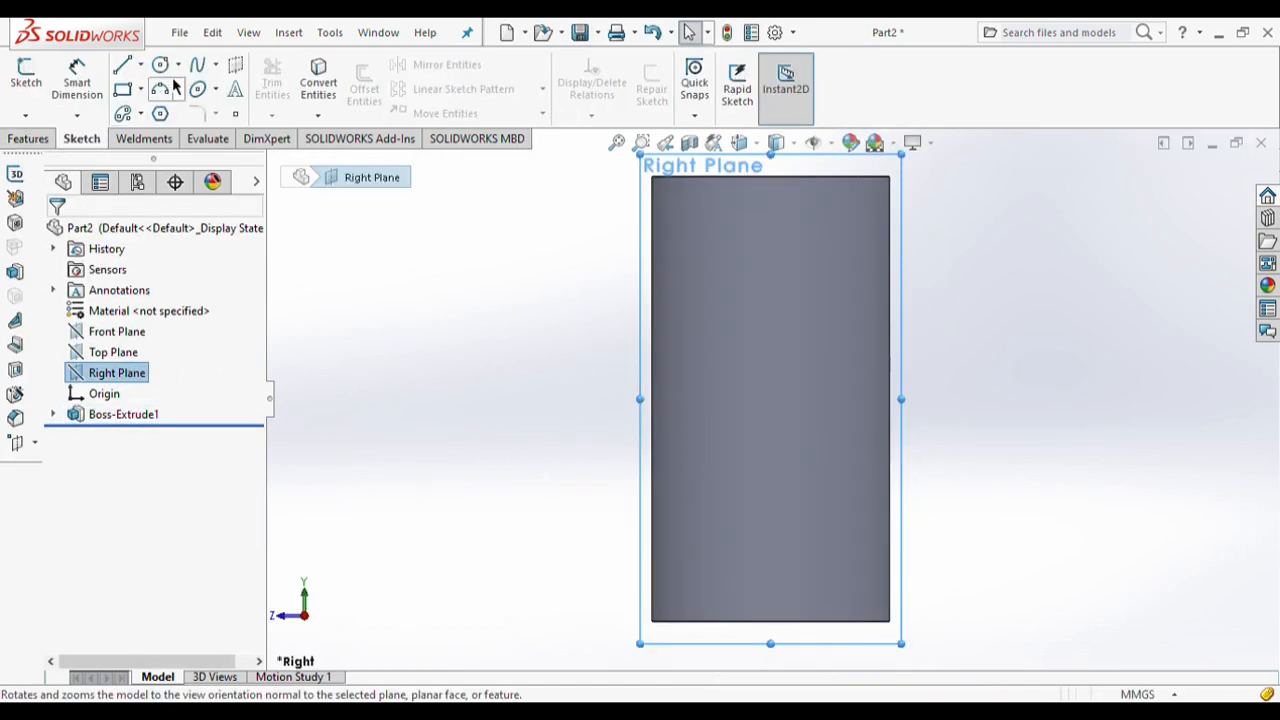
click(160, 64)
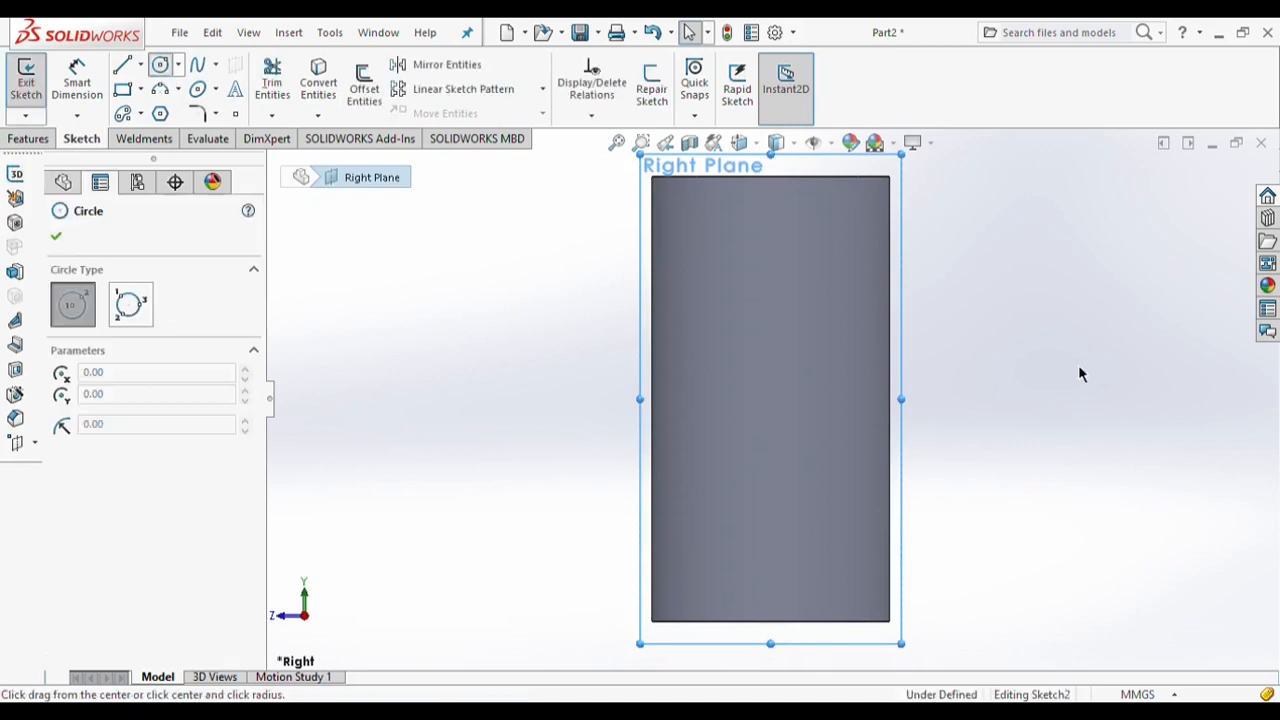
click(929, 399)
click(986, 449)
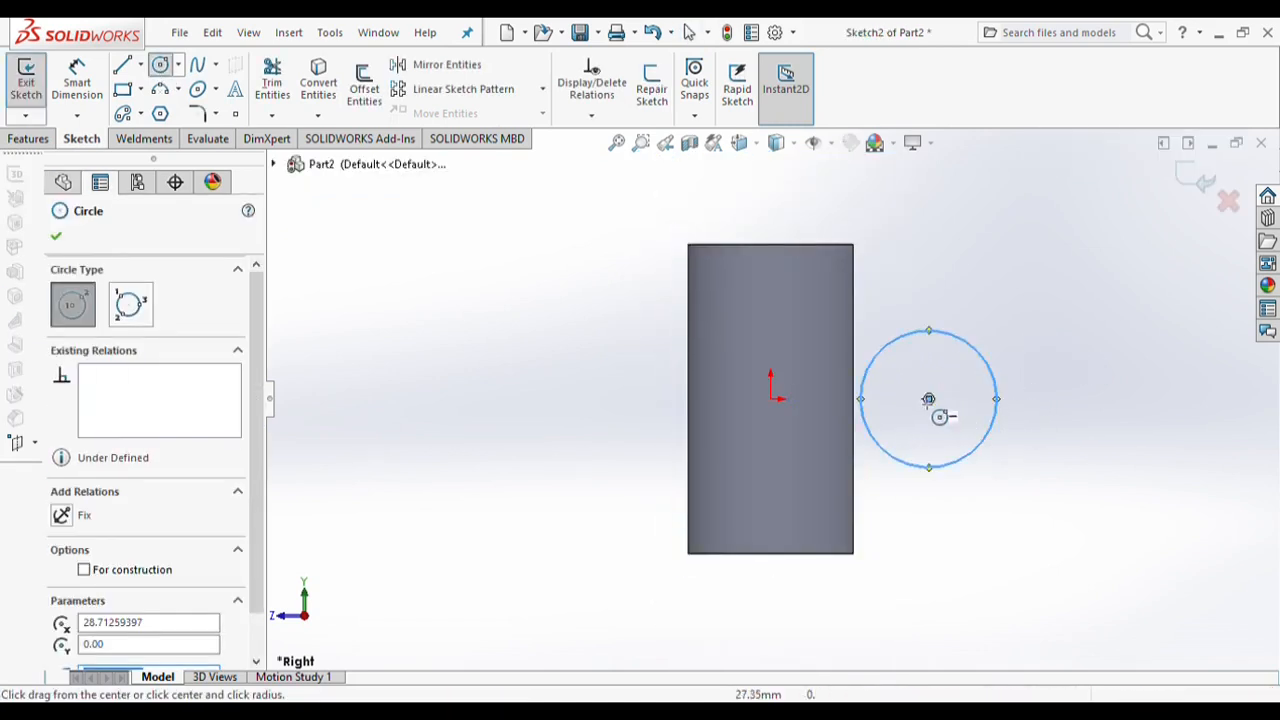
click(929, 399)
click(960, 429)
Step: Set the new sketch's outer circle to 30 mm diameter and its inner circle to 16 mm diameter
click(80, 84)
click(983, 452)
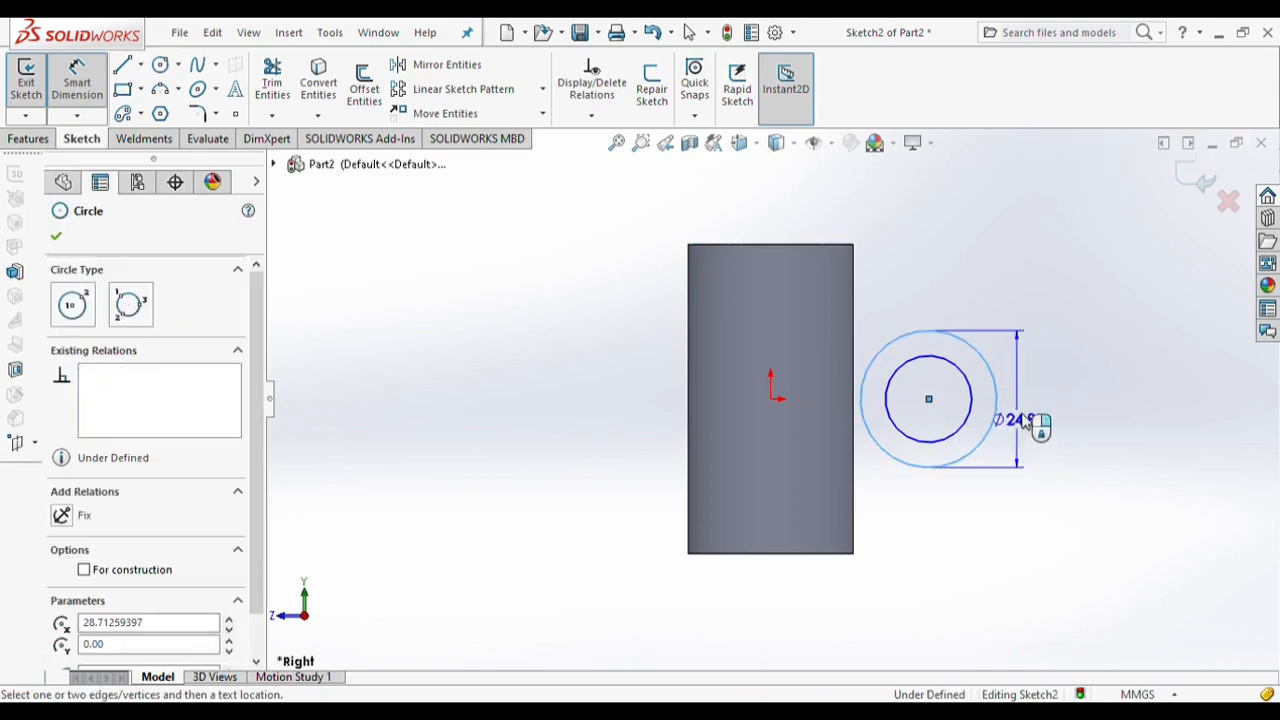
click(1052, 392)
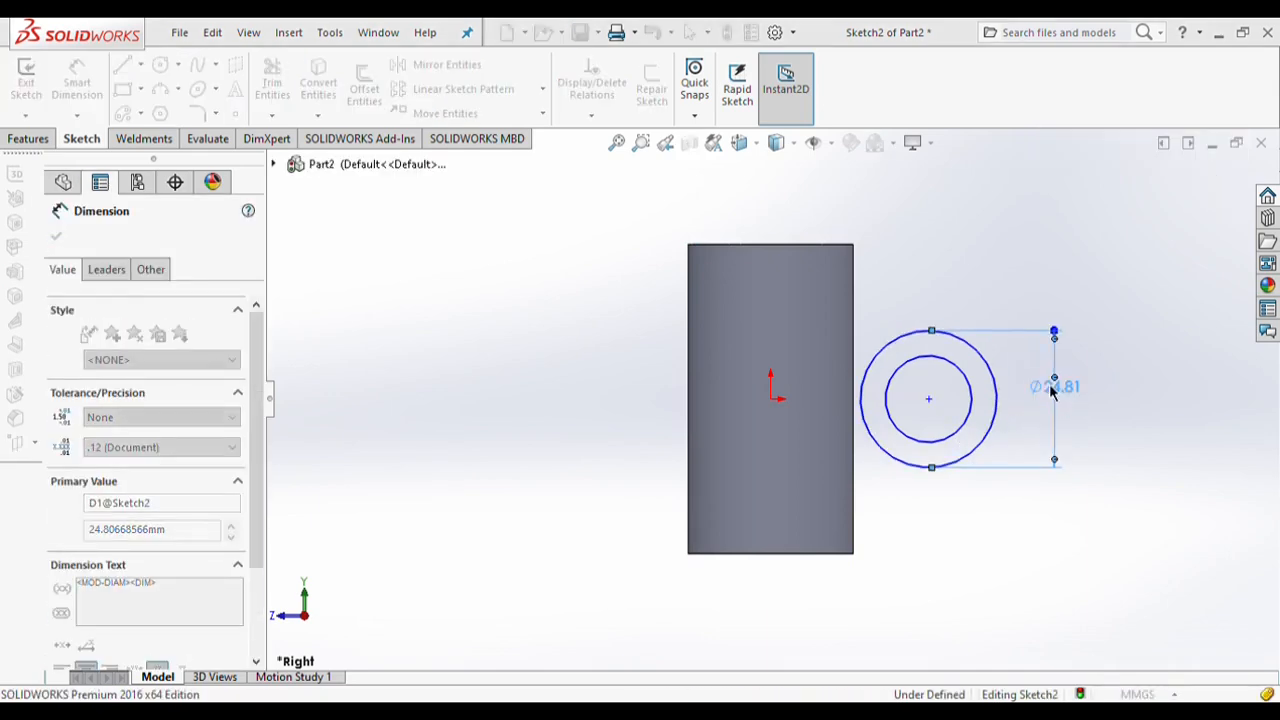
text(30)
key(Return)
click(966, 430)
click(1122, 397)
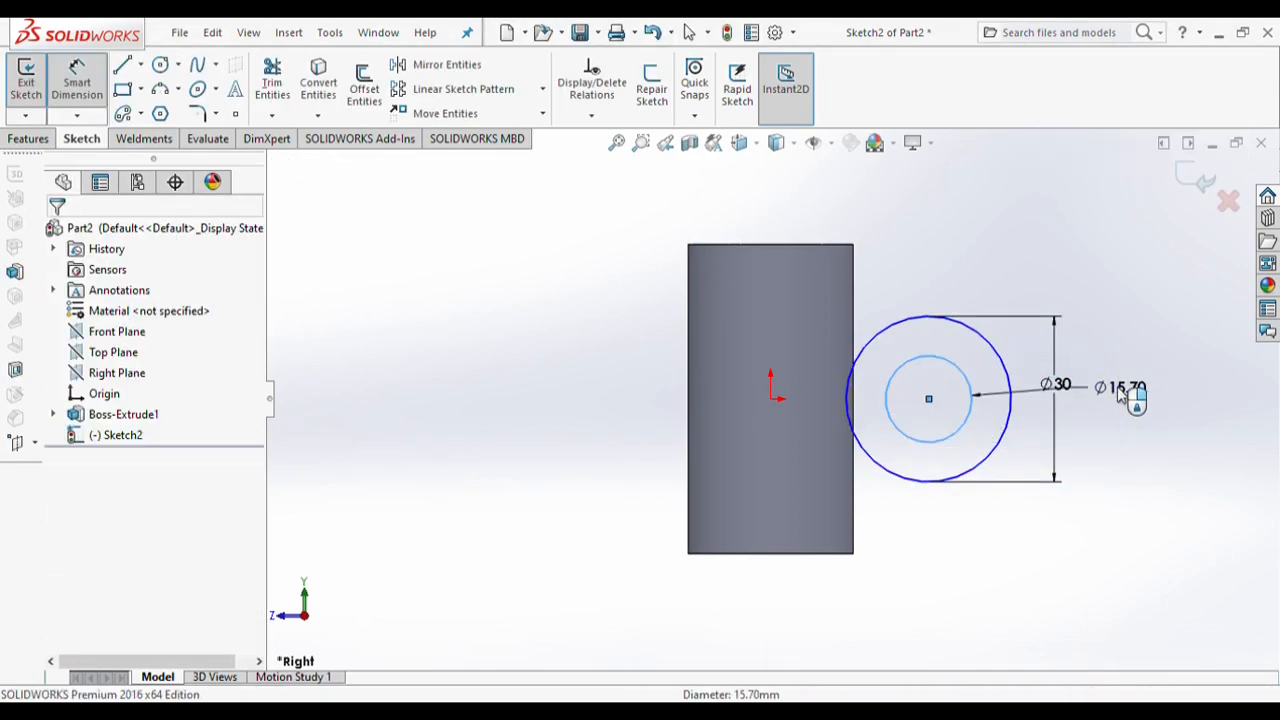
text(16)
key(Return)
Step: Dimension the horizontal distance from the origin to the circles' common centre as 24 mm
scroll(1122, 398, down, 3)
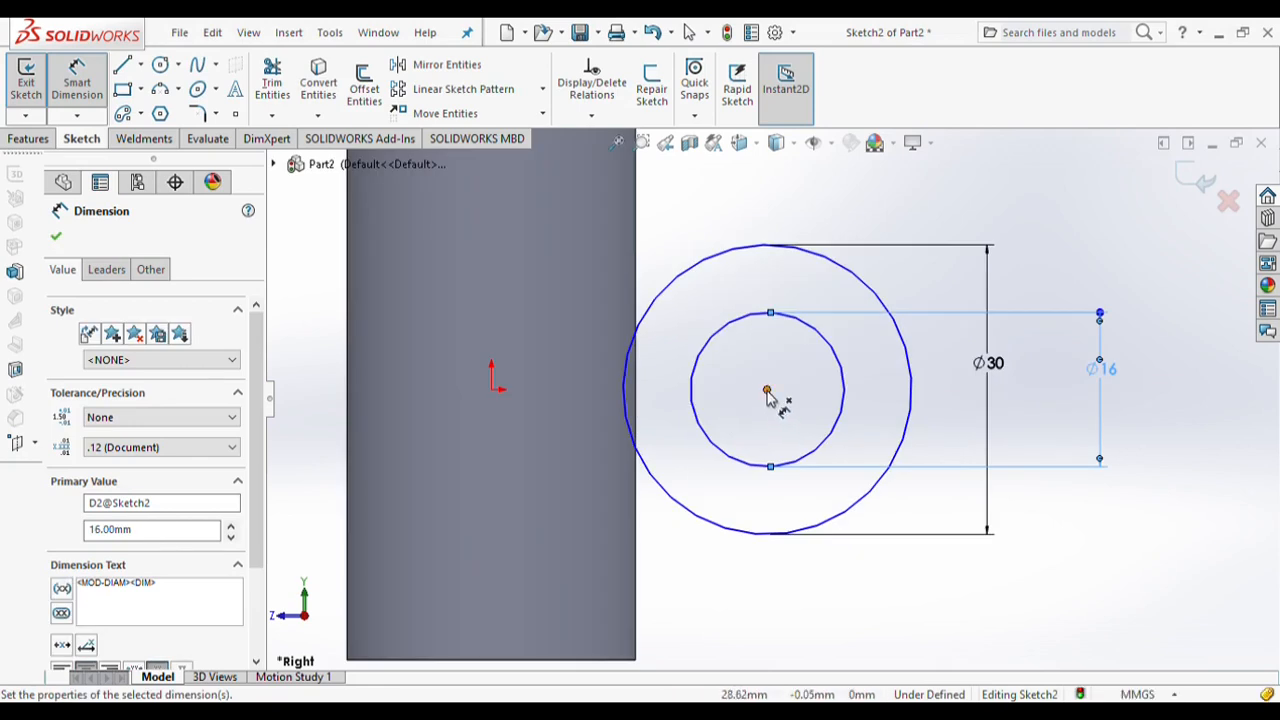
click(767, 392)
click(491, 392)
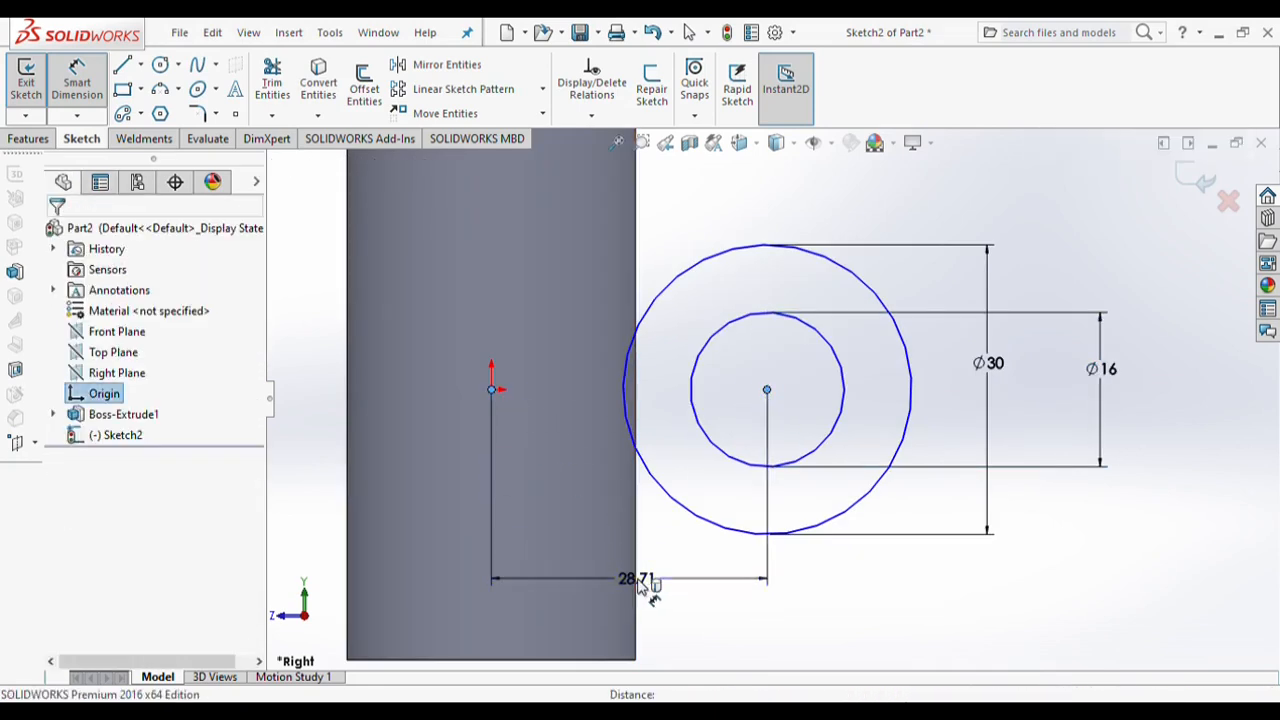
click(648, 580)
text(24)
key(Return)
click(55, 237)
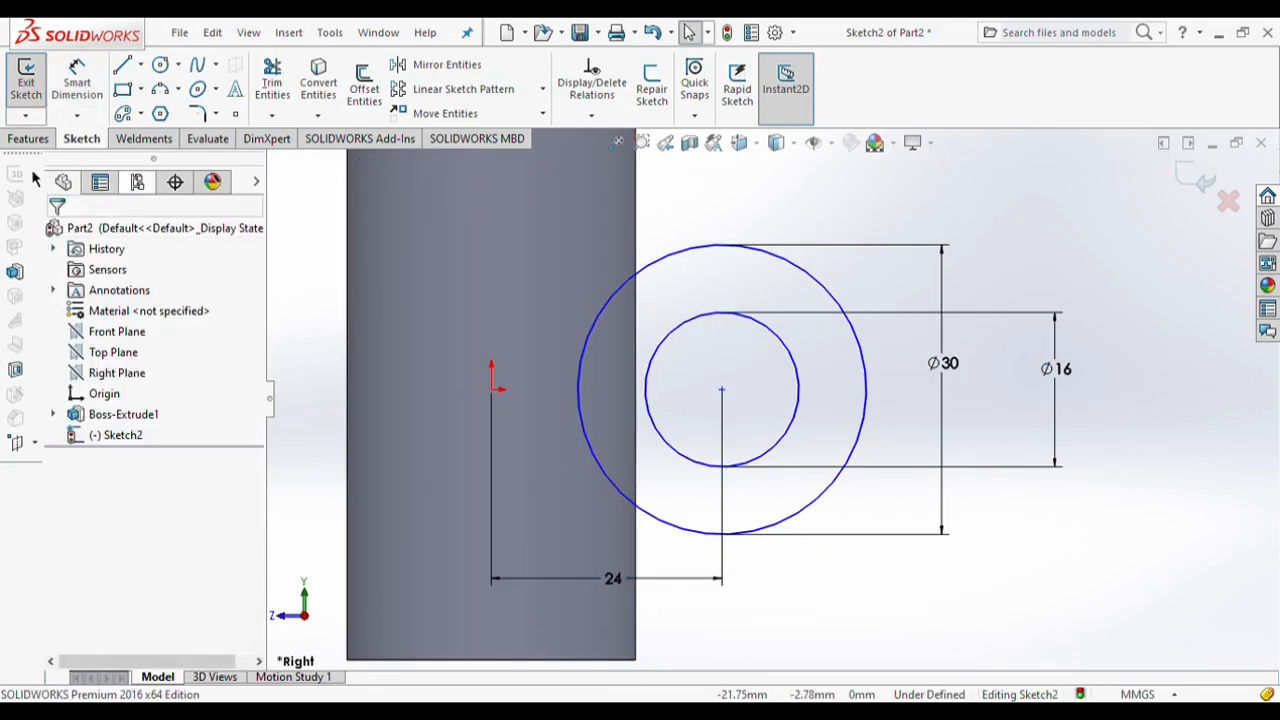
Step: Extrude the second ring 56 mm with the Mid Plane end condition, merged with the first tube
click(45, 139)
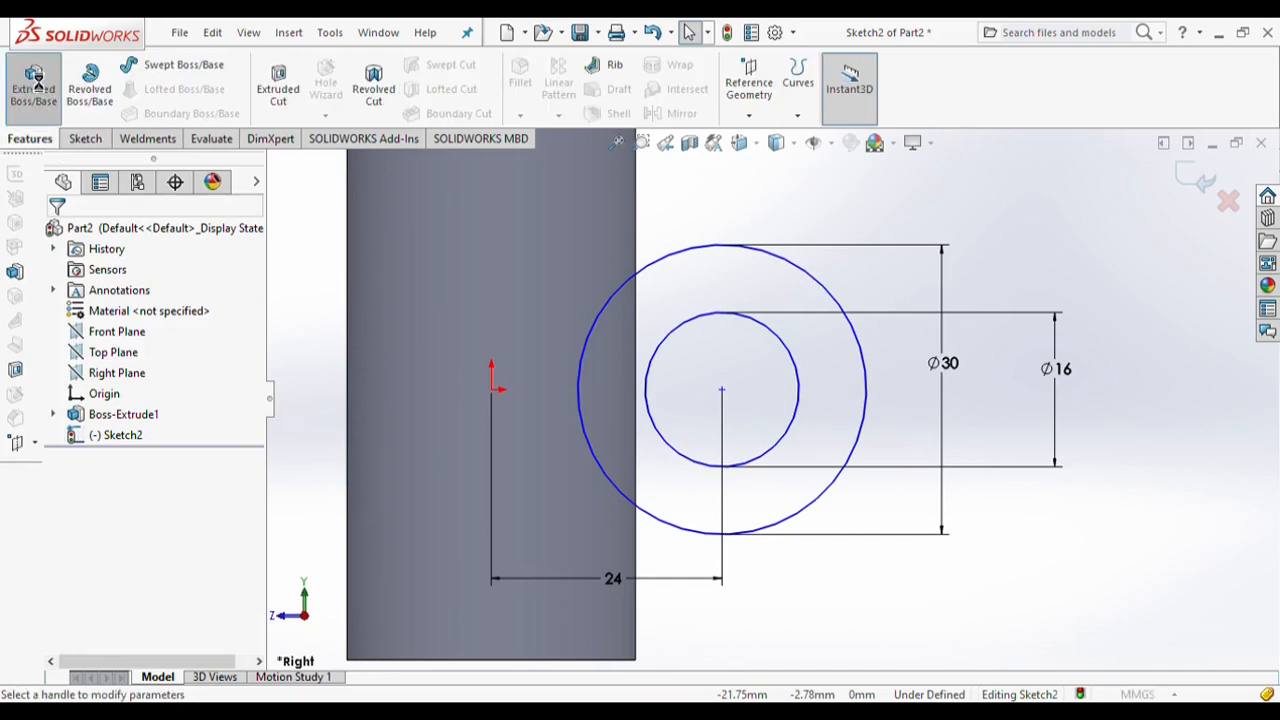
click(35, 80)
click(111, 436)
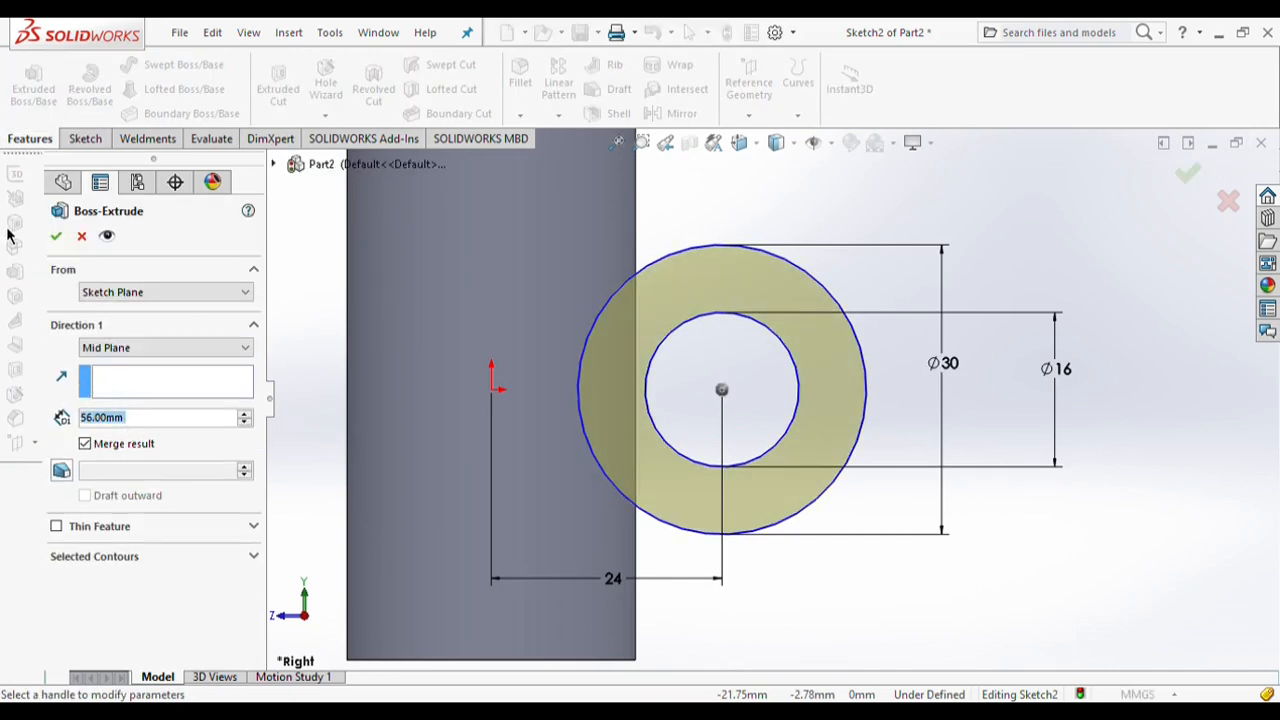
click(56, 236)
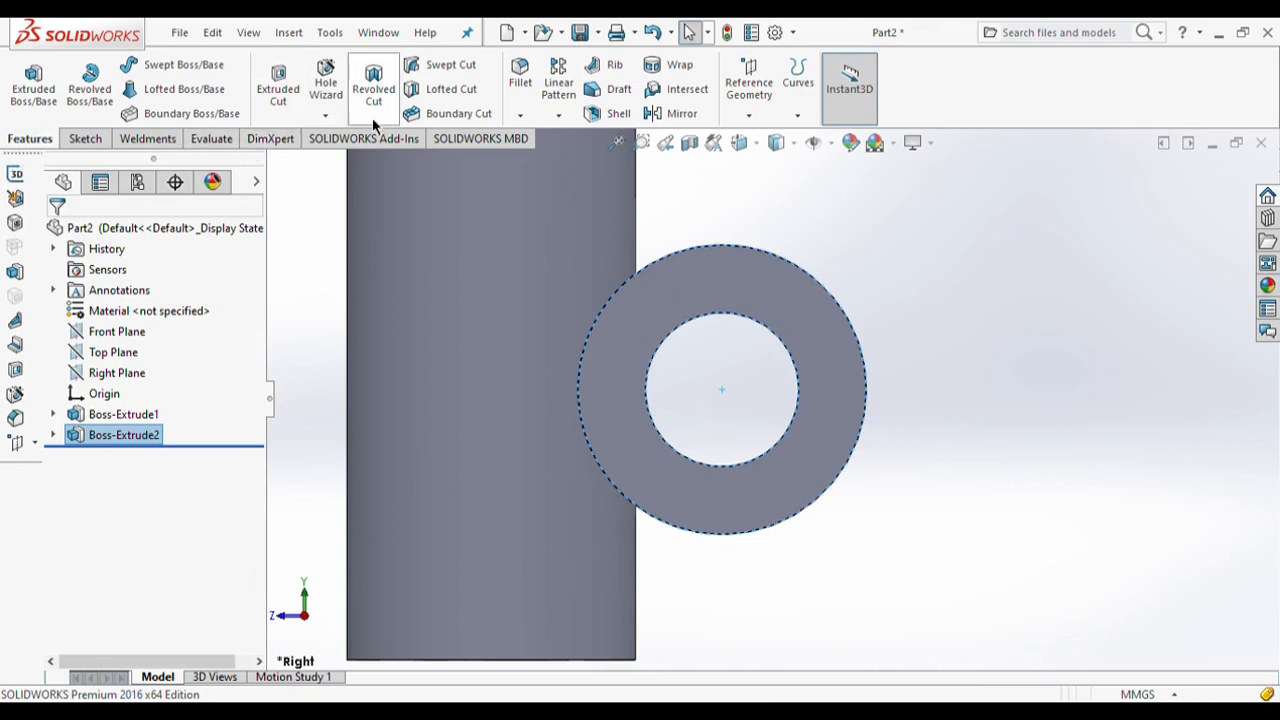
Step: Fillet the edge where the two crossing tubes meet with a symmetric 5 mm radius
click(520, 80)
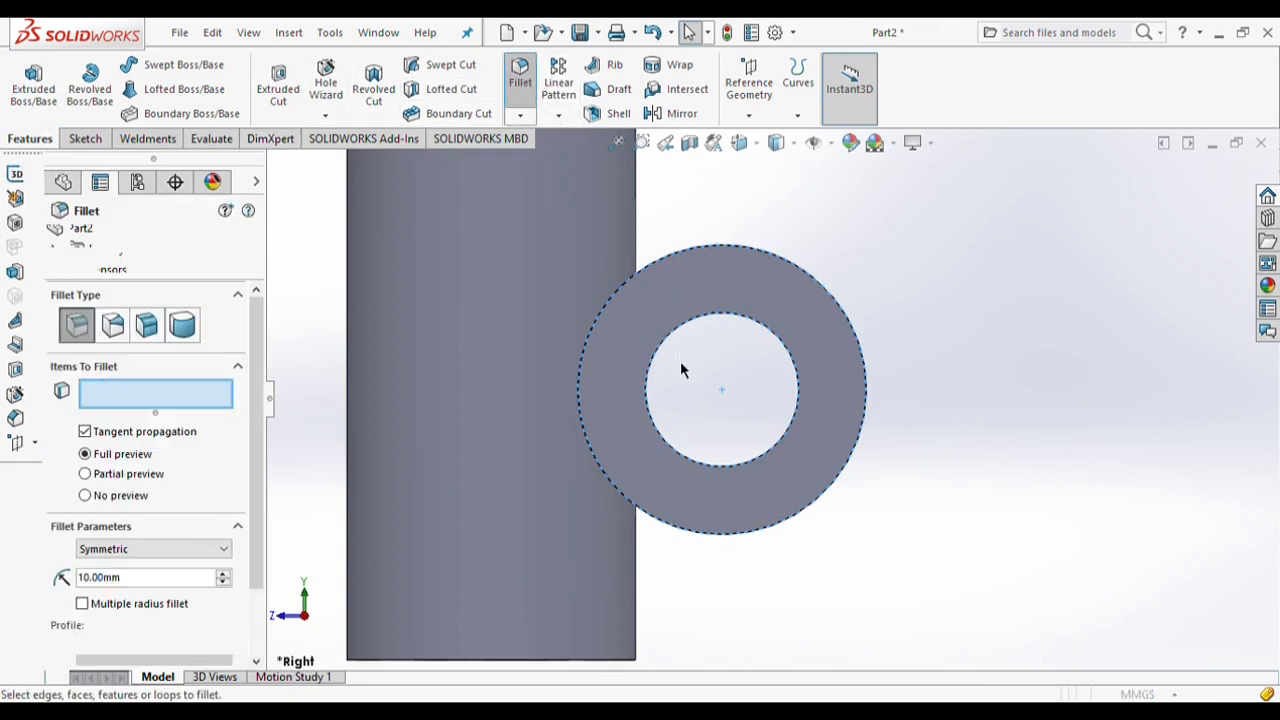
middle_drag(680, 361, 595, 345)
click(595, 345)
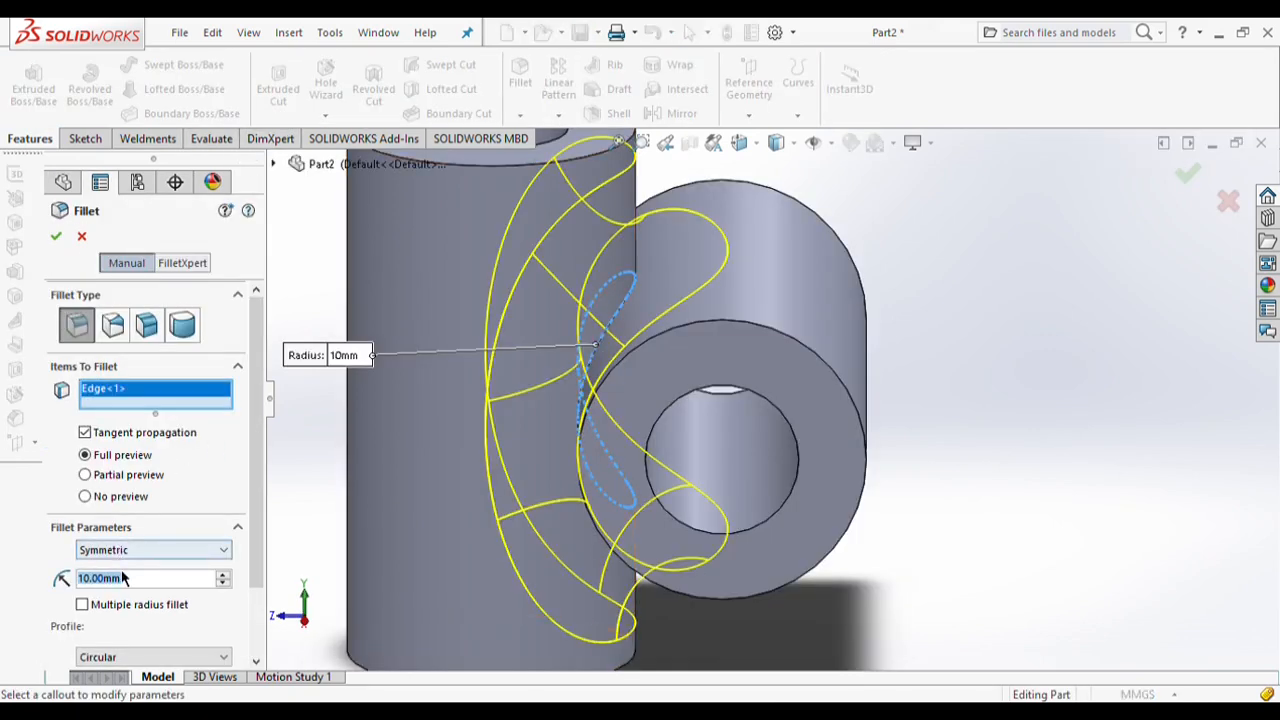
text(5)
key(Return)
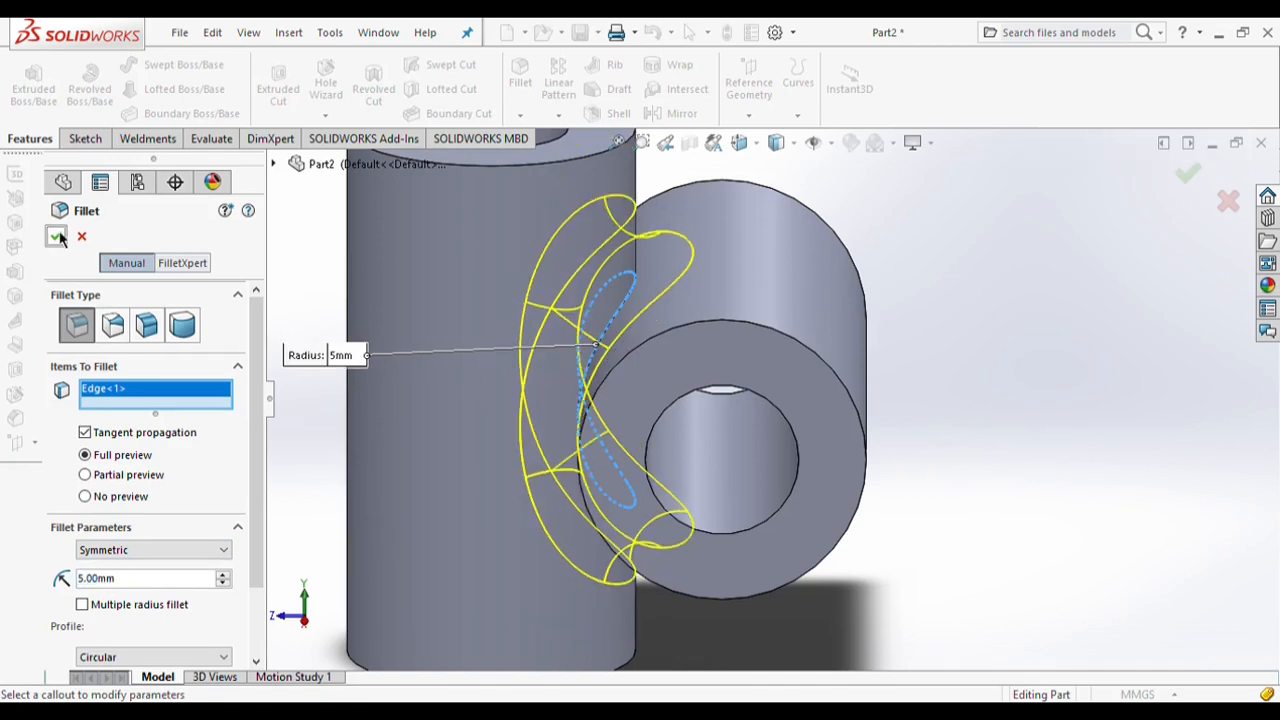
click(58, 237)
scroll(566, 370, up, 5)
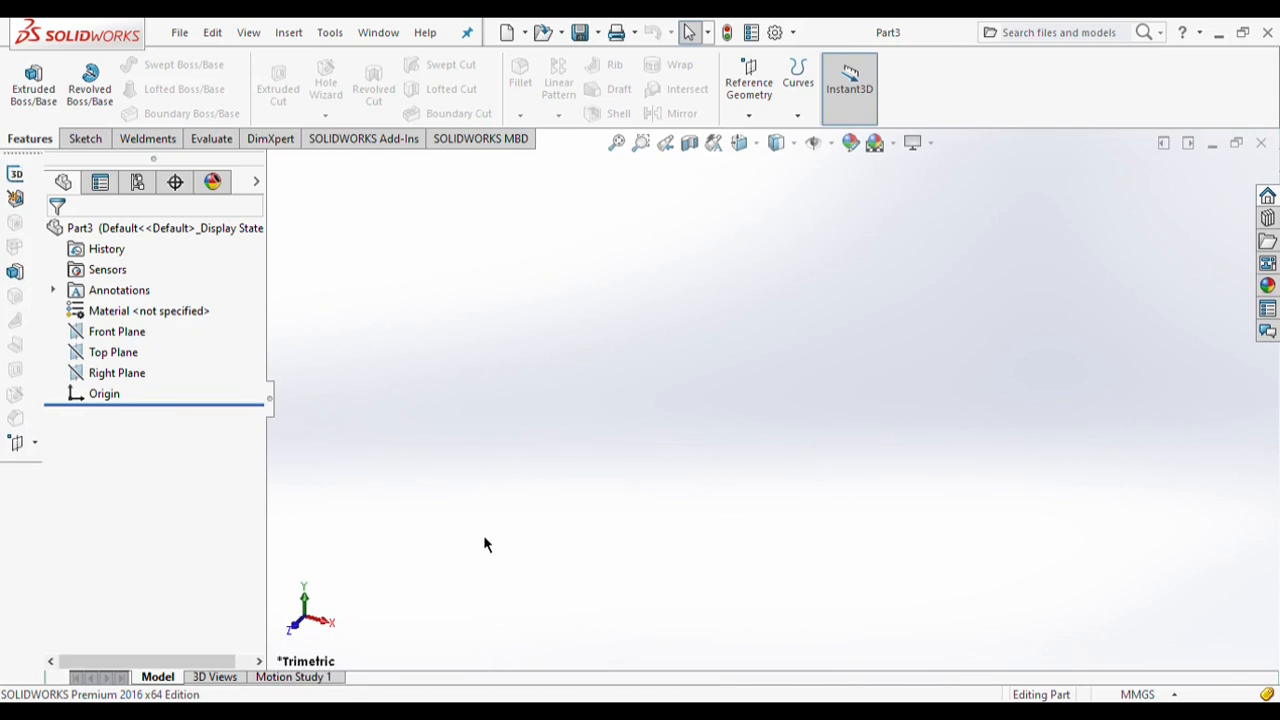
Step: In the new part, sketch a vertical centerline up from the origin and the half-profile of a headed pin on the Front Plane
click(117, 331)
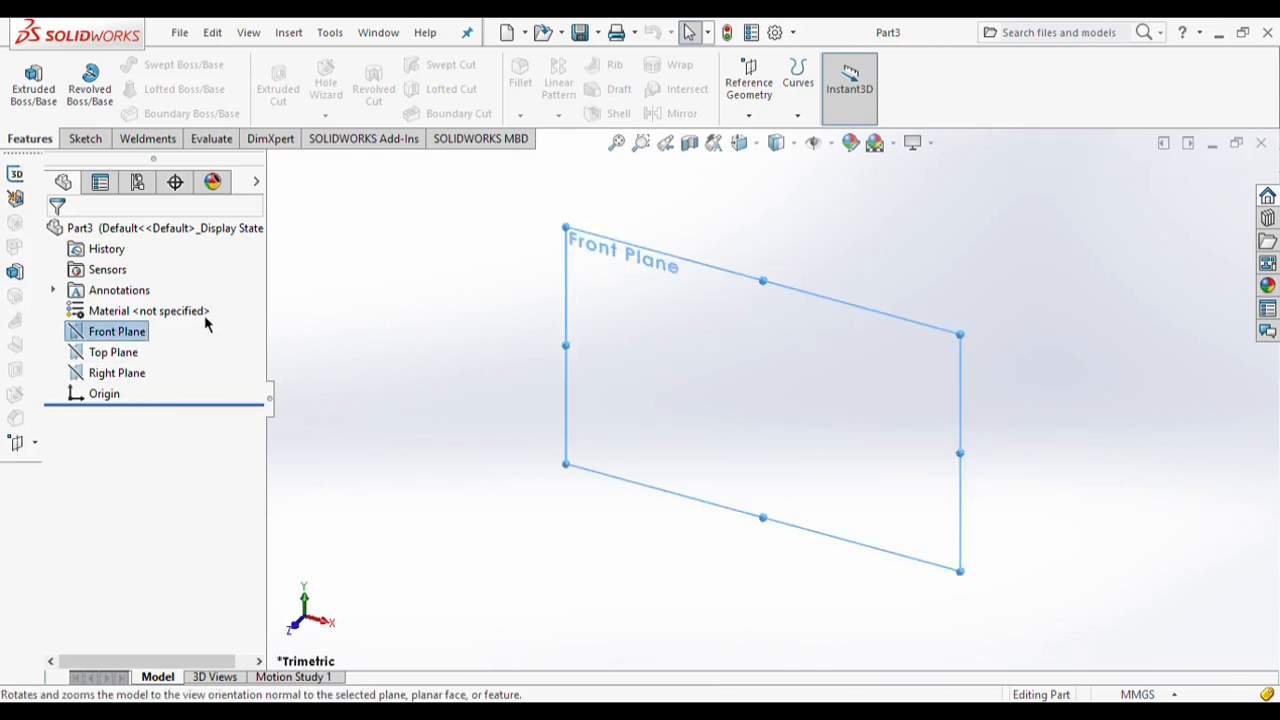
click(205, 322)
click(70, 142)
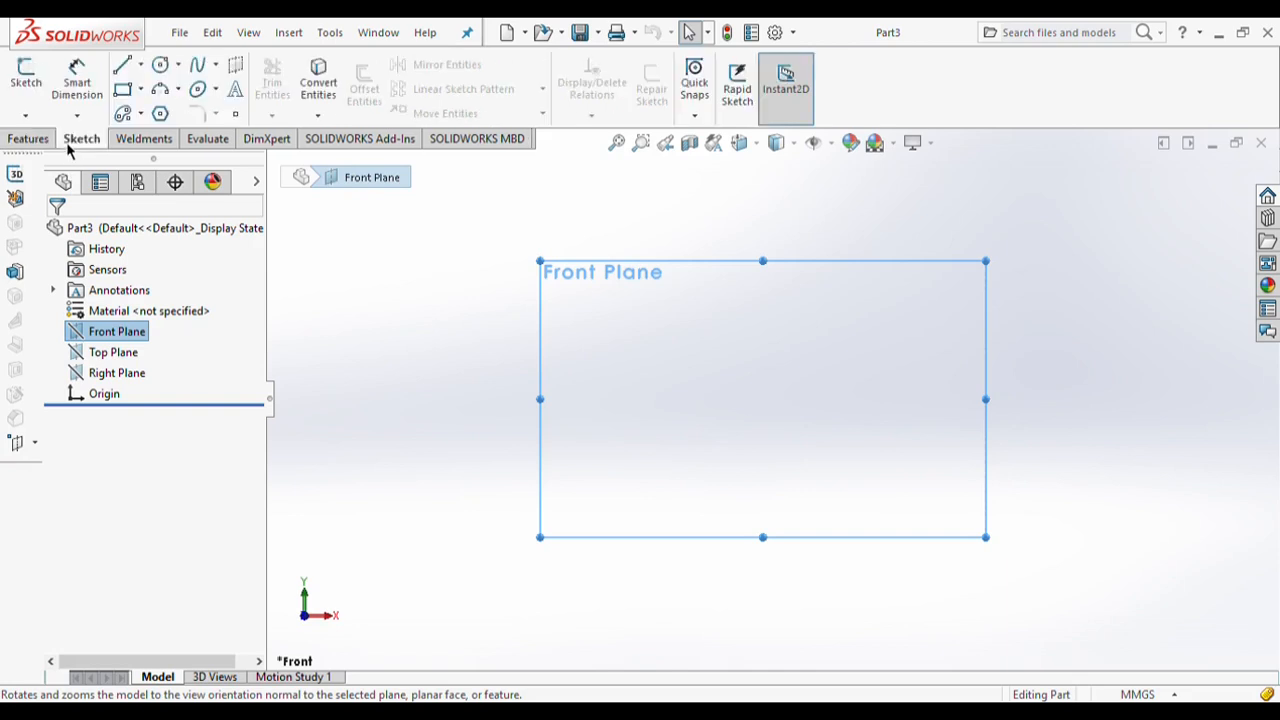
click(122, 64)
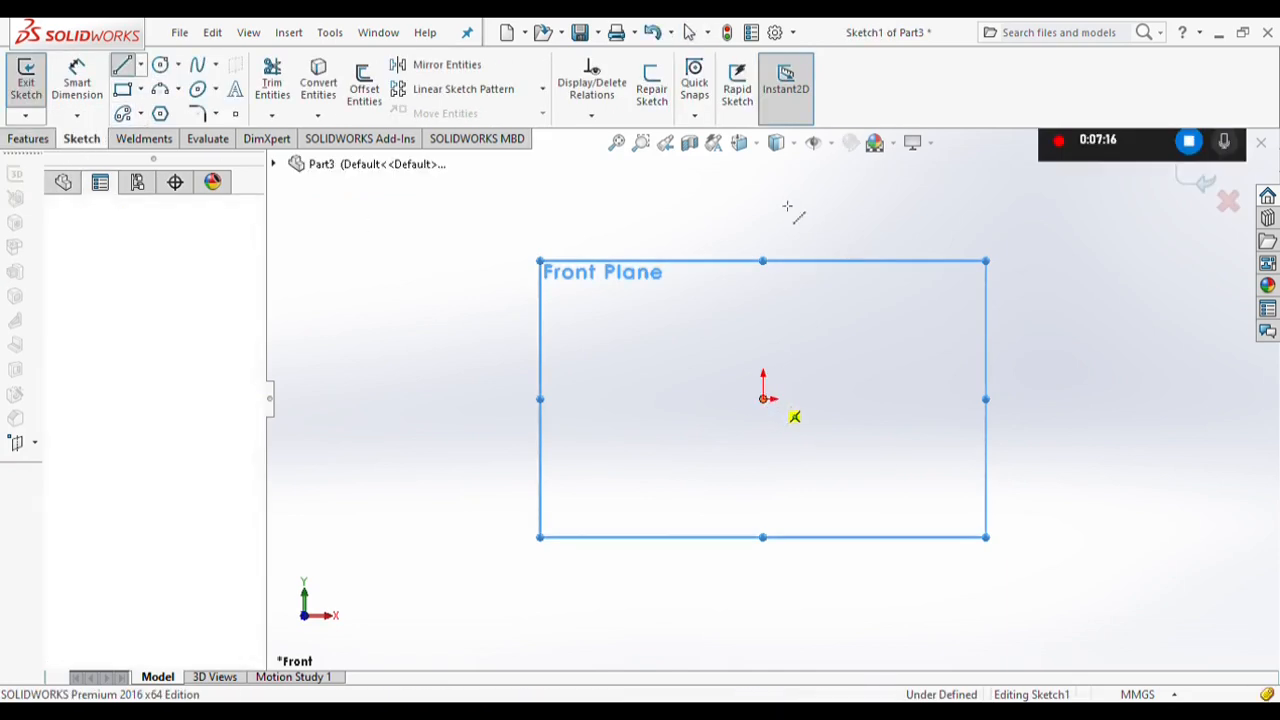
click(763, 398)
click(142, 66)
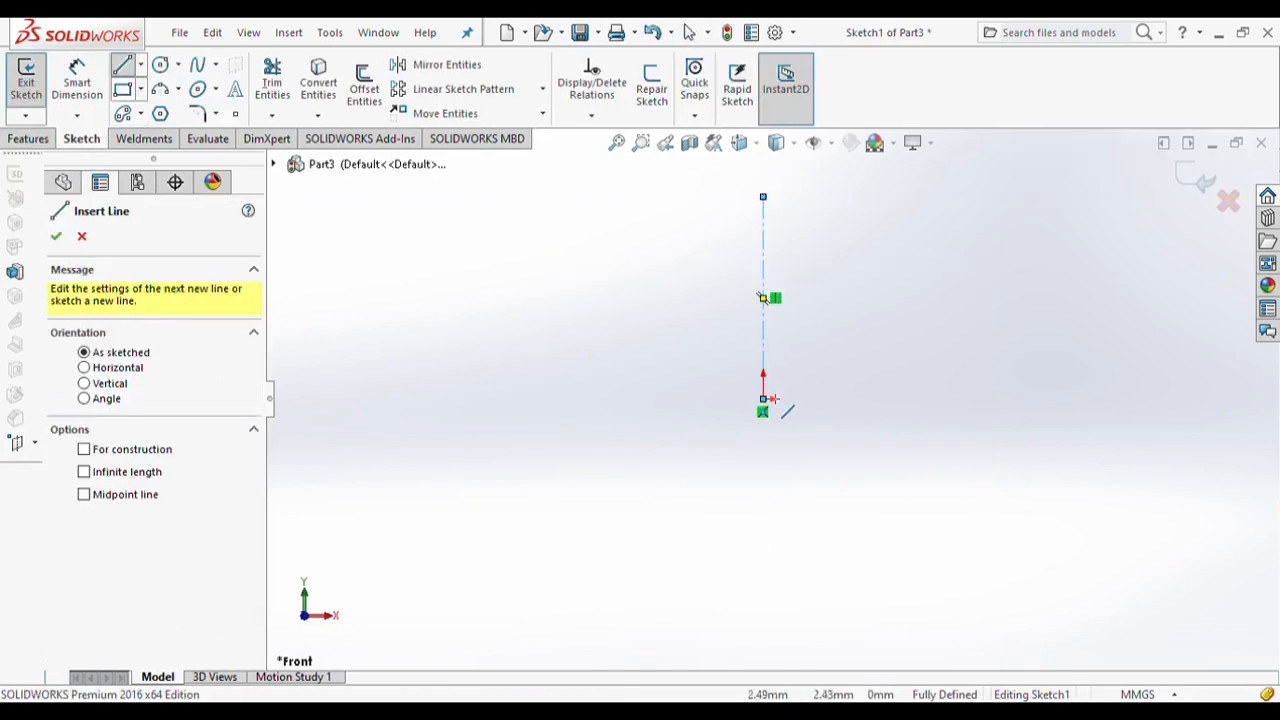
click(763, 399)
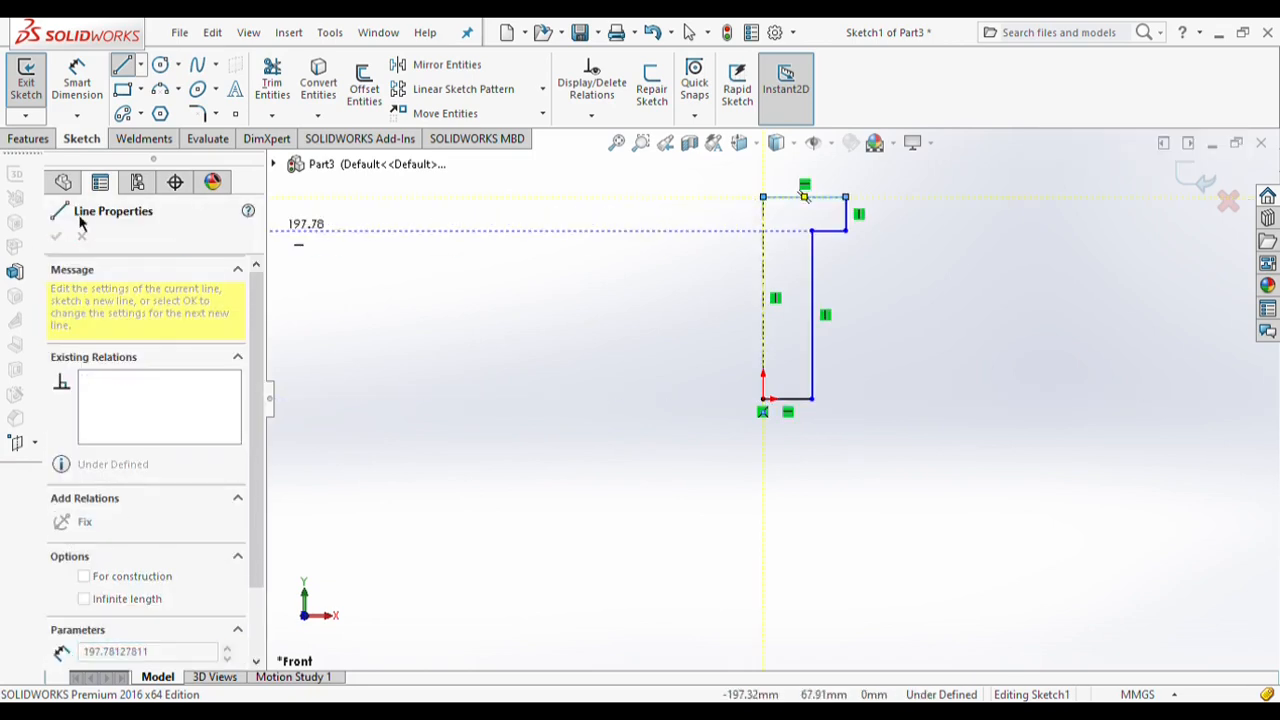
Step: Dimension the bottom edge of the pin's half-profile as 8 mm
click(100, 88)
scroll(880, 440, down, 3)
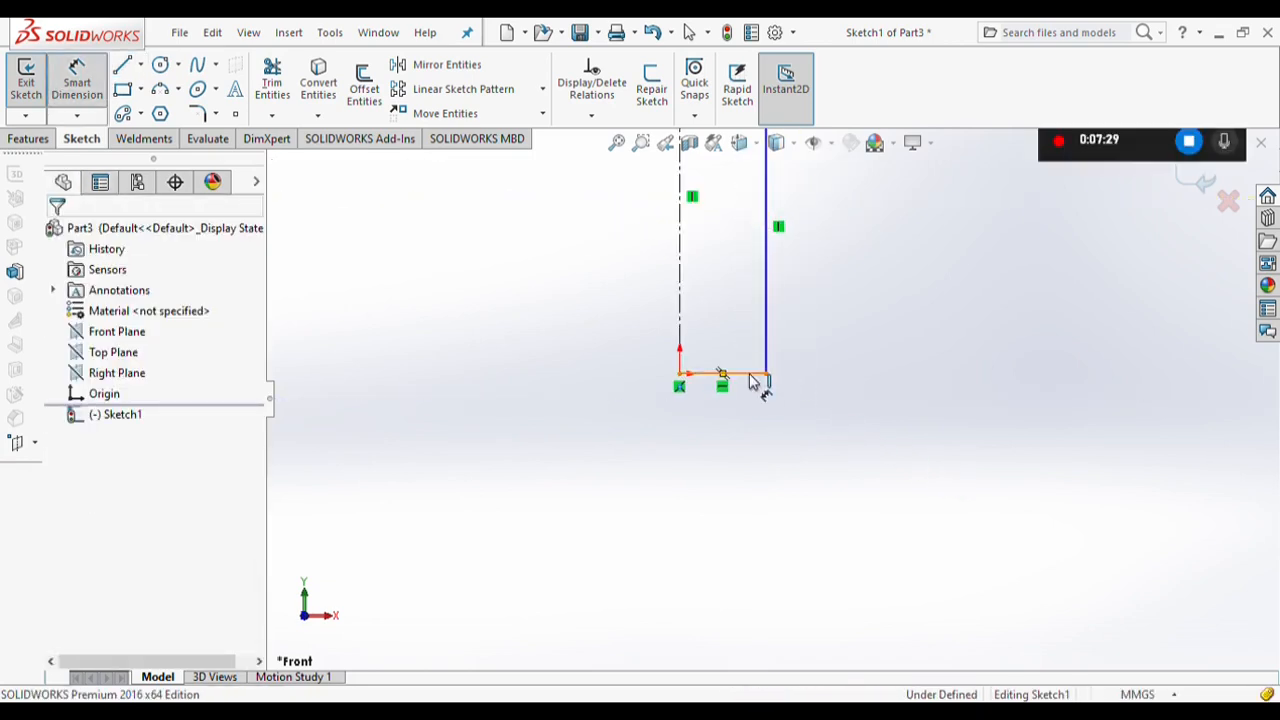
click(757, 375)
click(737, 422)
text(8)
key(Return)
Step: Set the pin head's height to 10 mm and the shank's length to 100 mm
scroll(770, 400, up, 3)
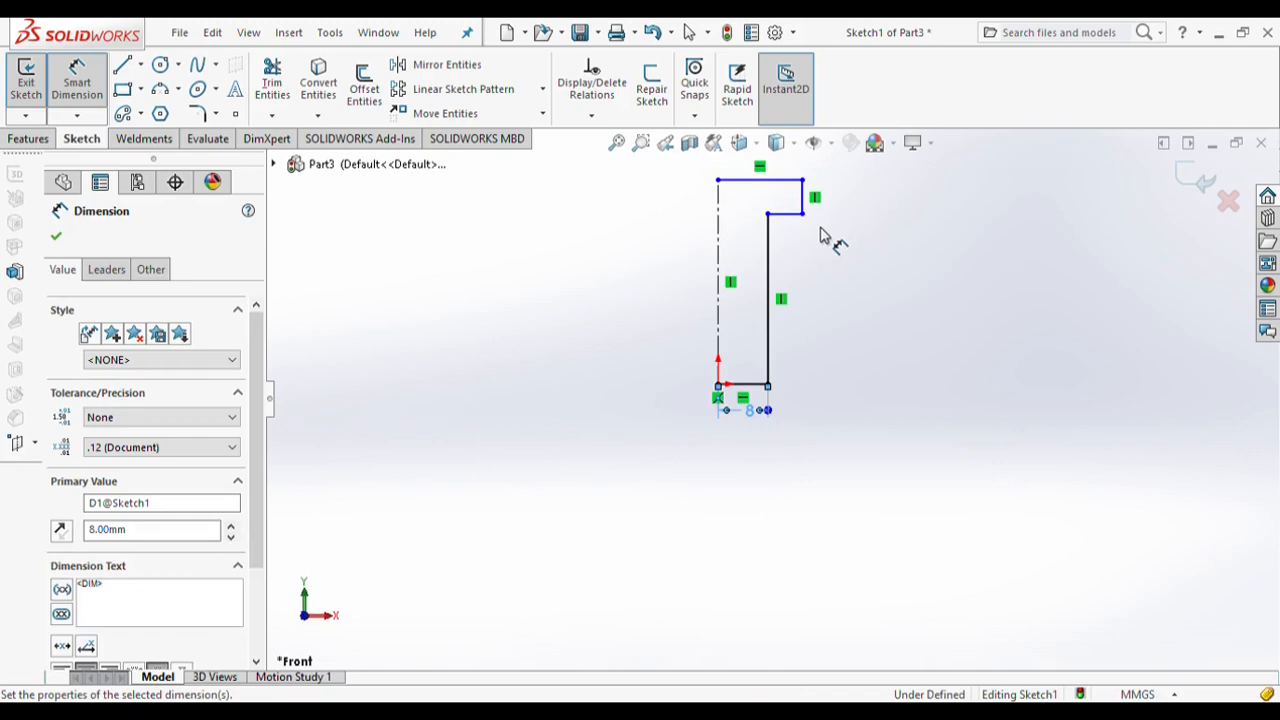
click(803, 203)
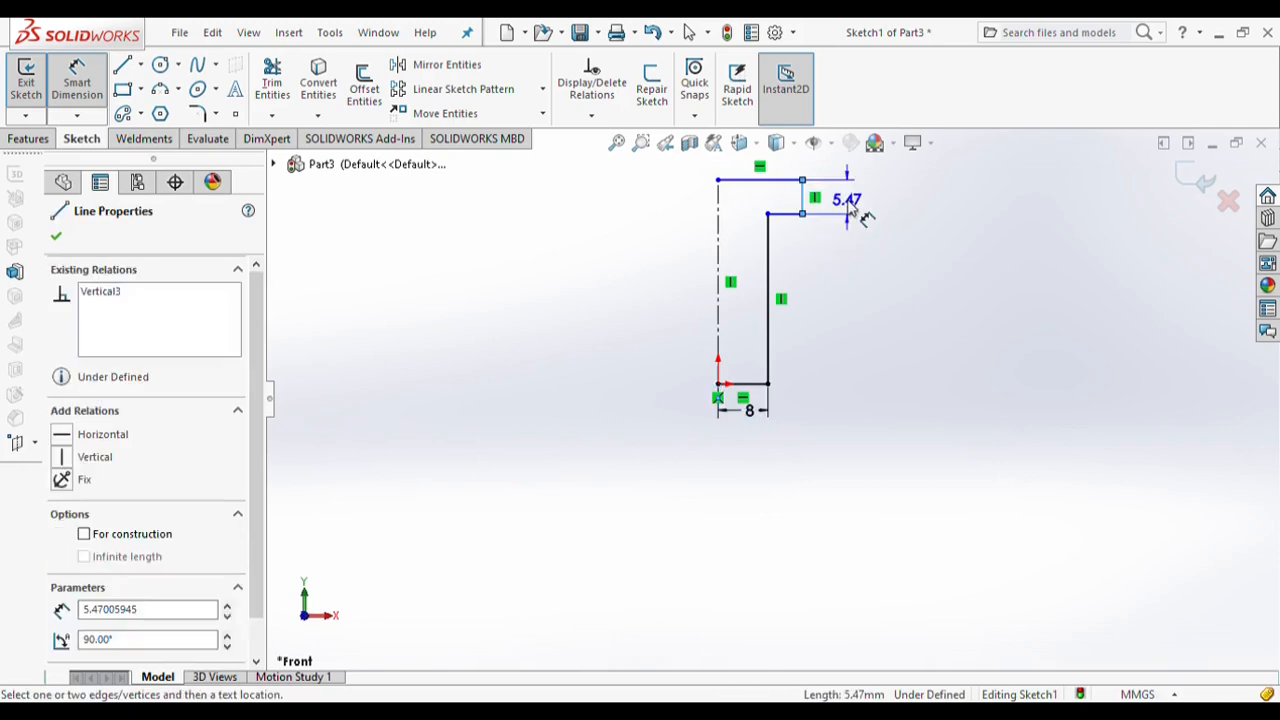
click(856, 205)
text(10)
key(Return)
click(768, 290)
click(830, 290)
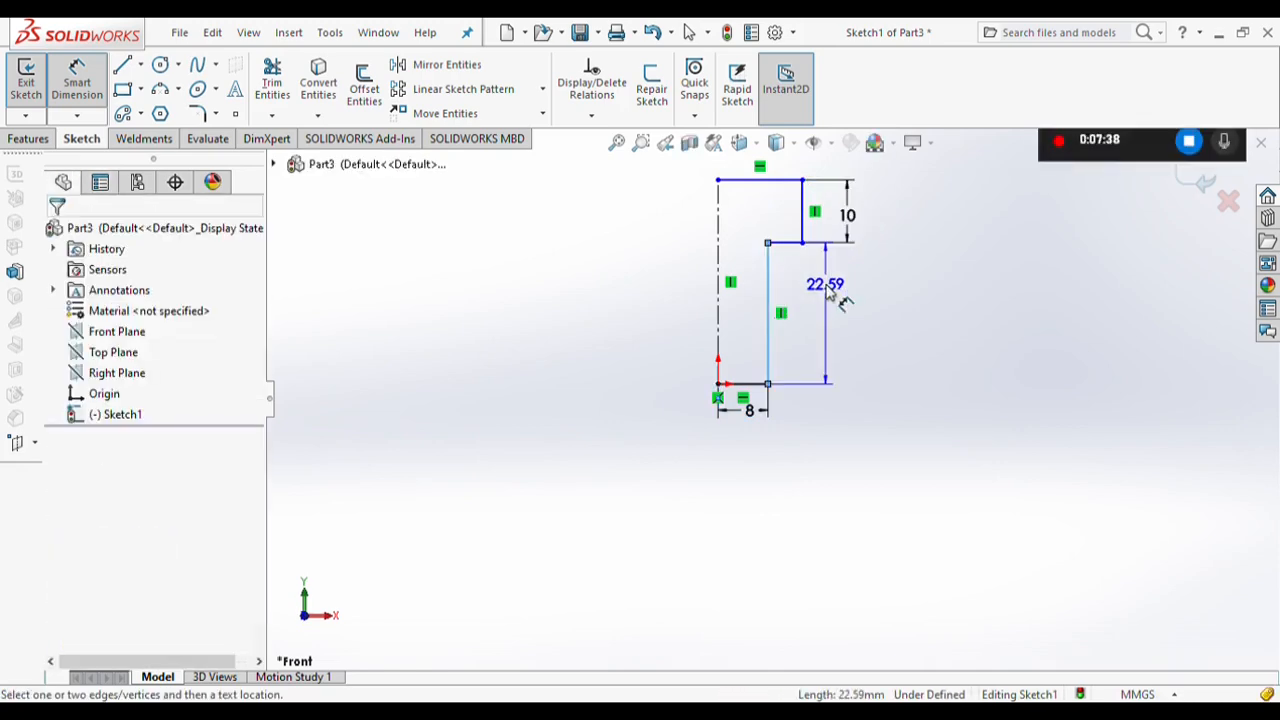
text(100)
key(Return)
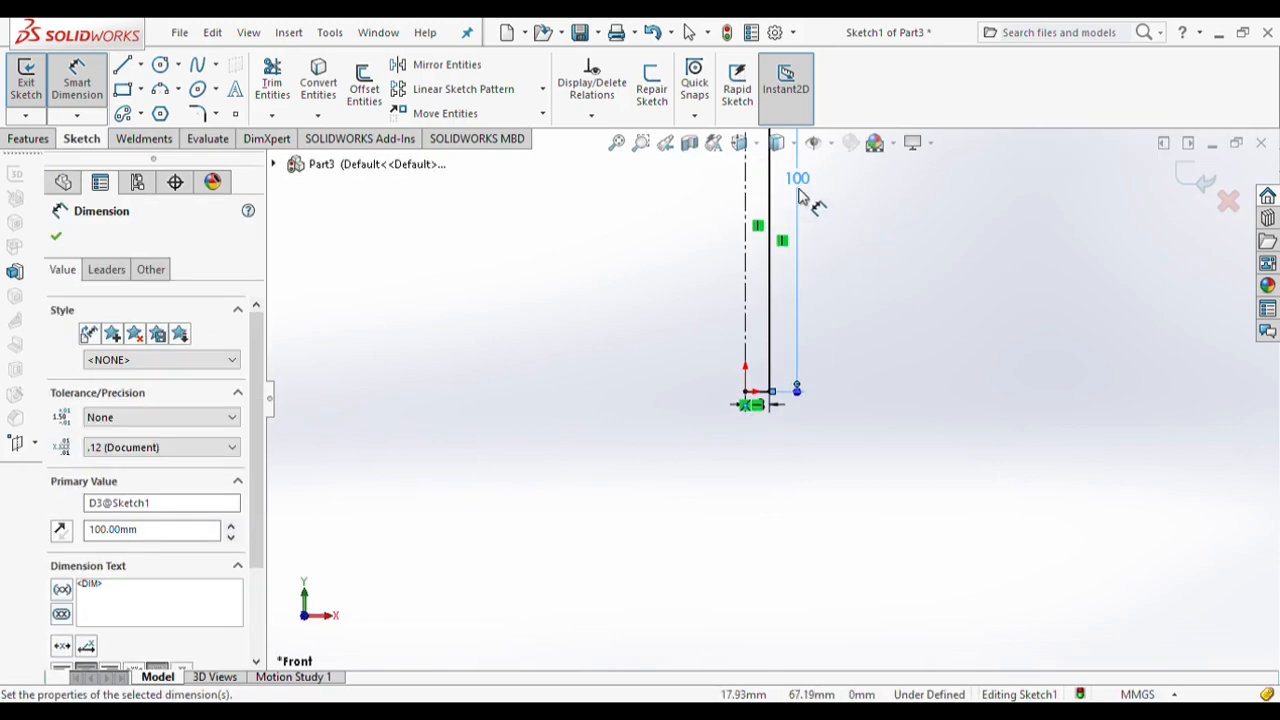
Step: Dimension the top edge of the pin head's half-profile as 12.5 mm
scroll(780, 200, down, 3)
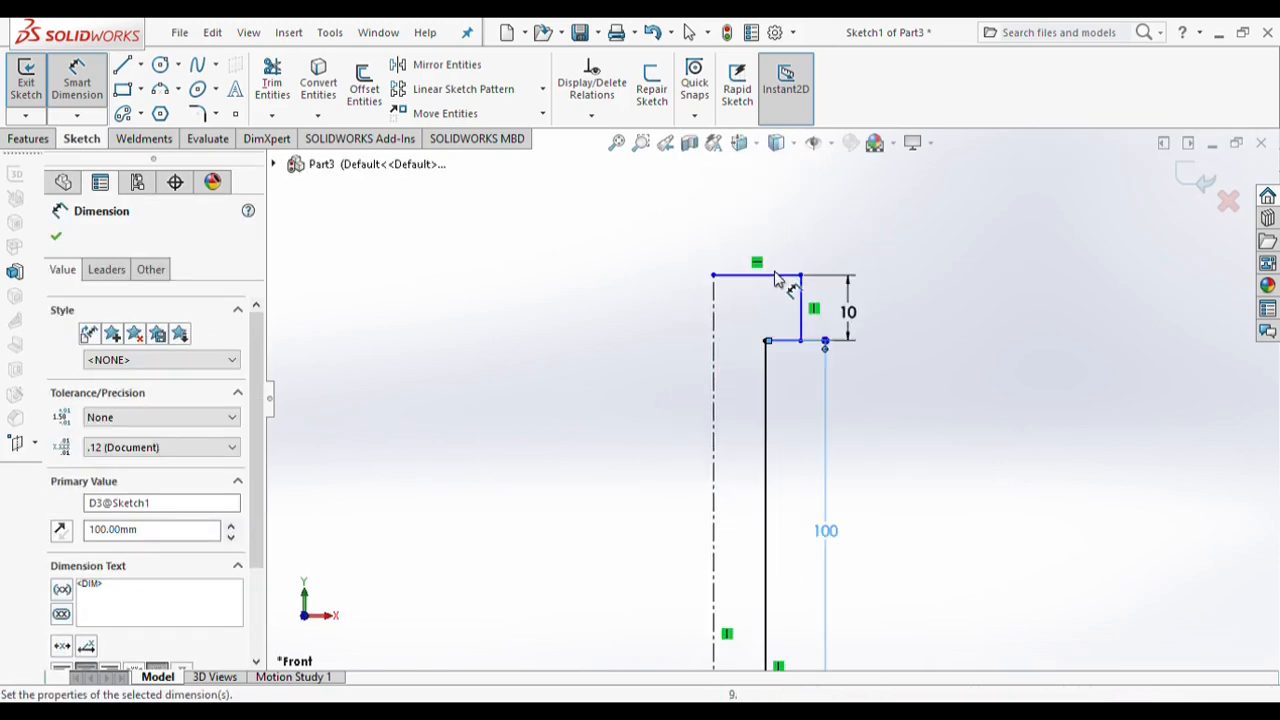
click(760, 274)
click(788, 246)
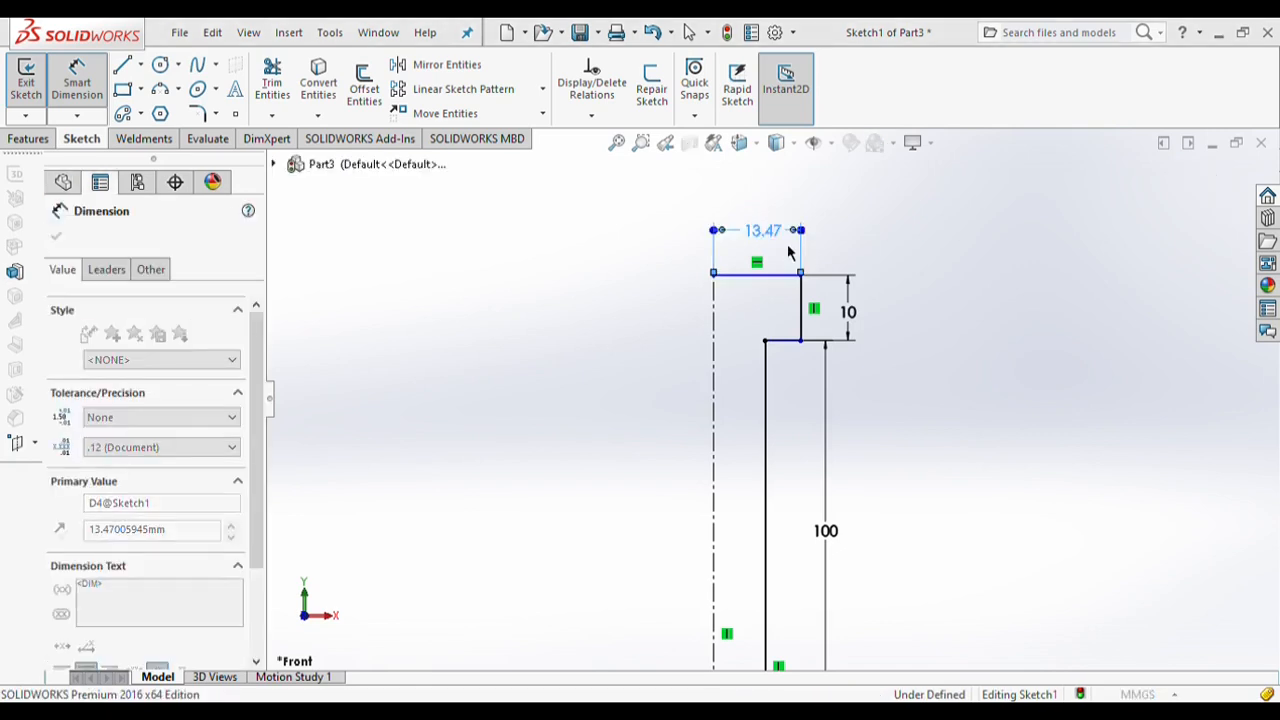
text(12.5)
key(Return)
scroll(788, 250, up, 4)
click(55, 232)
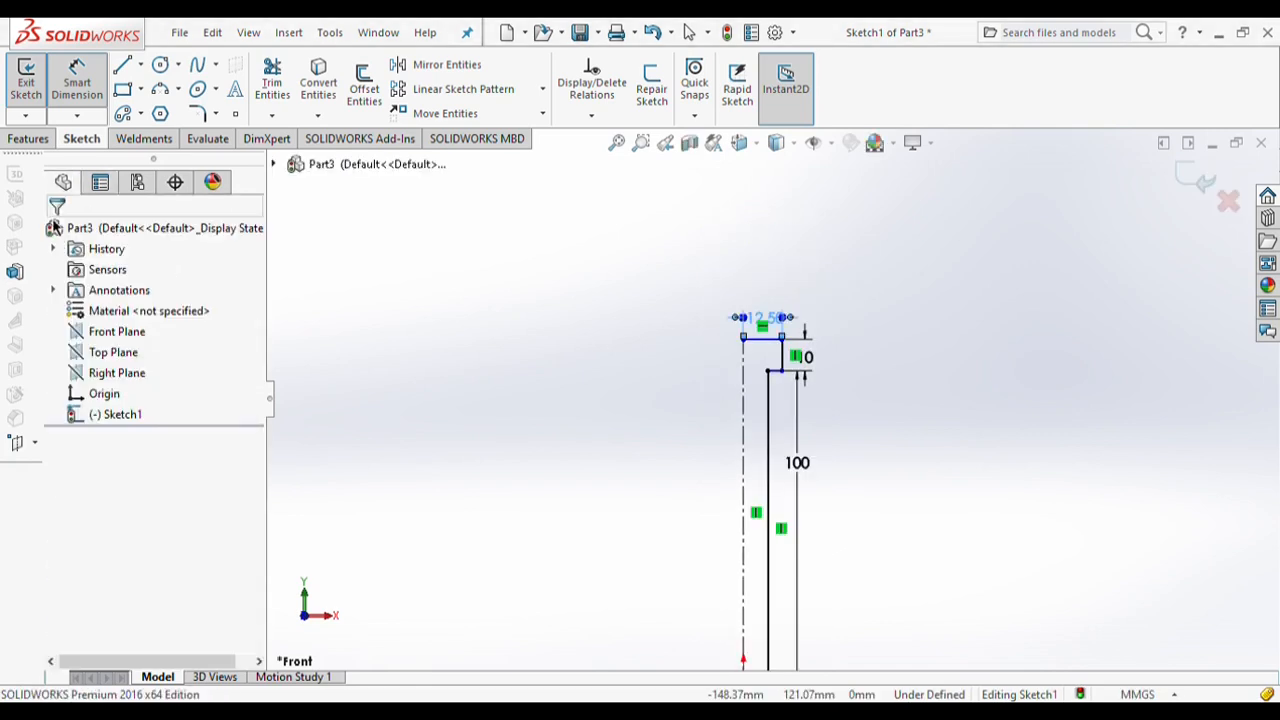
Step: Revolve the pin's half-profile 360 degrees about the vertical centerline
click(30, 139)
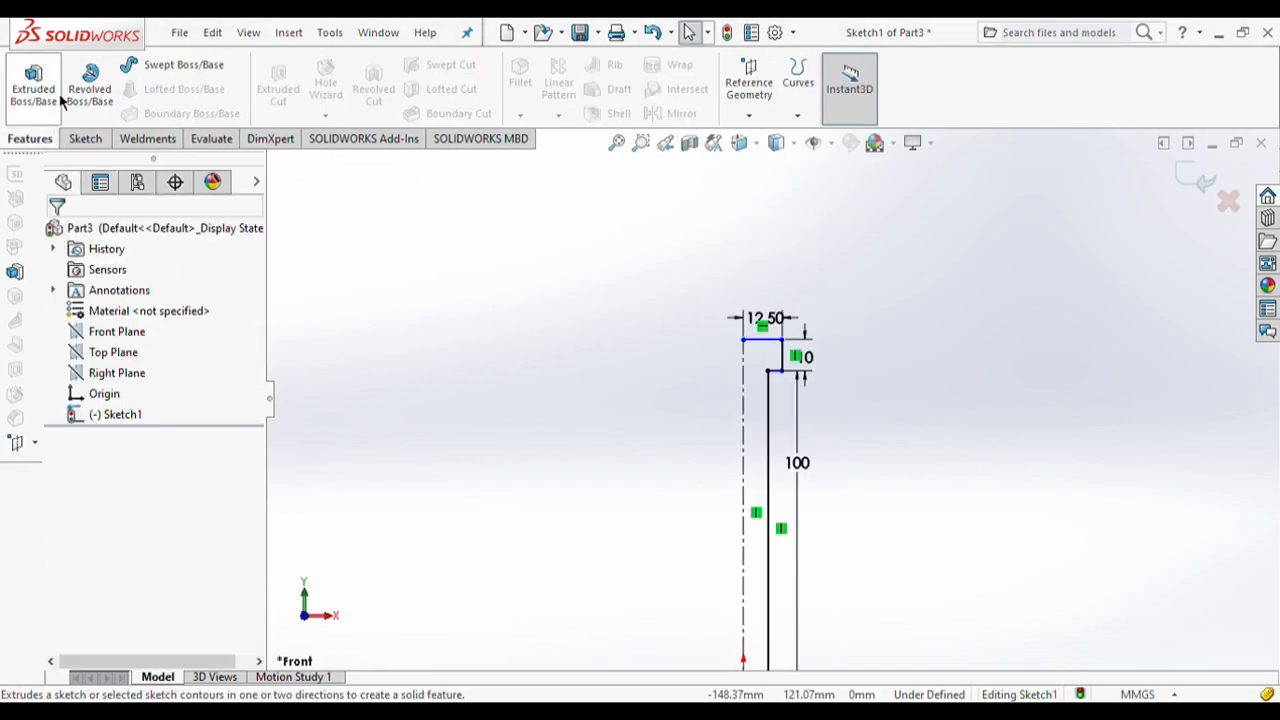
click(68, 103)
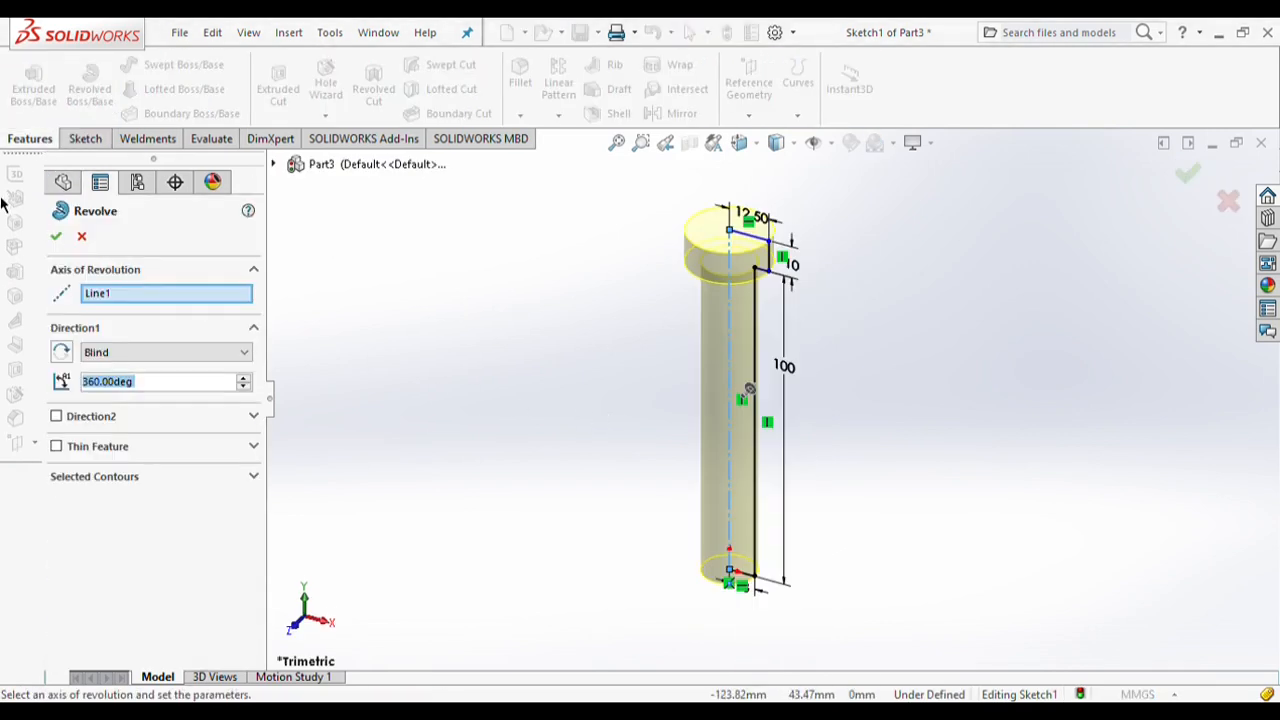
click(55, 237)
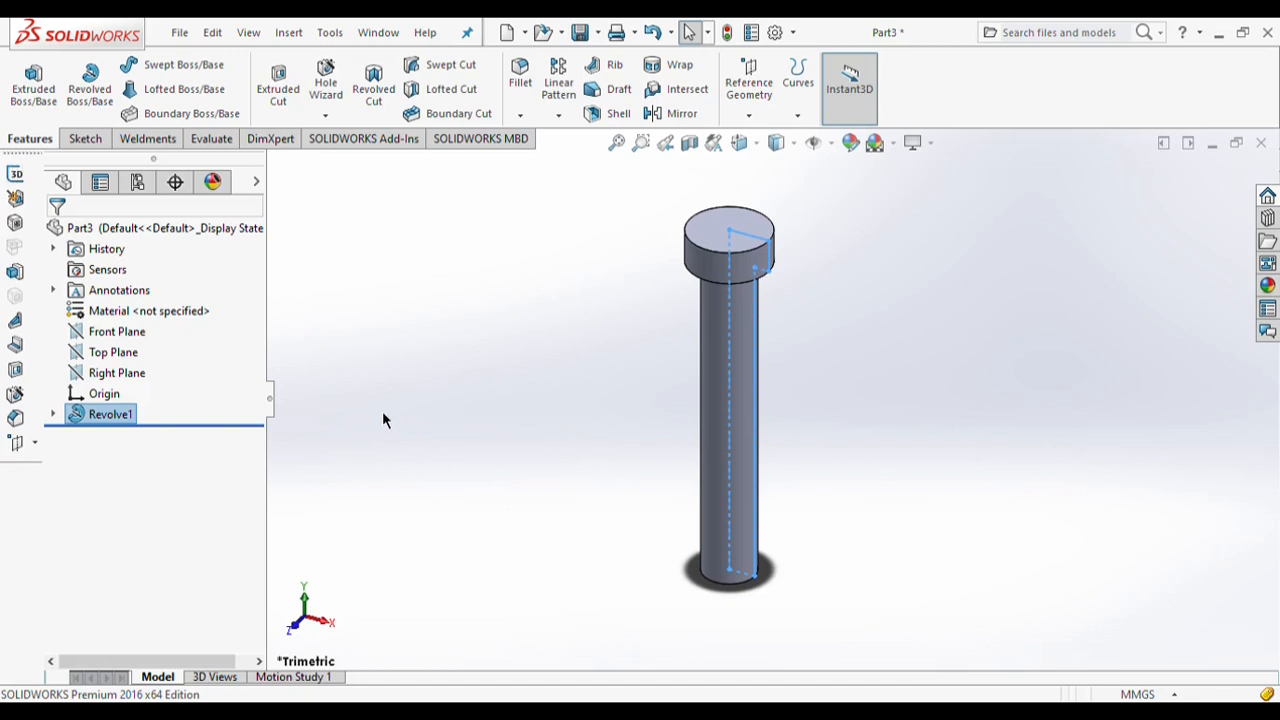
Step: On the Right Plane, sketch a circle of about 3.1 mm radius near the pin's lower end, centred about 8.1 mm above the origin
click(117, 373)
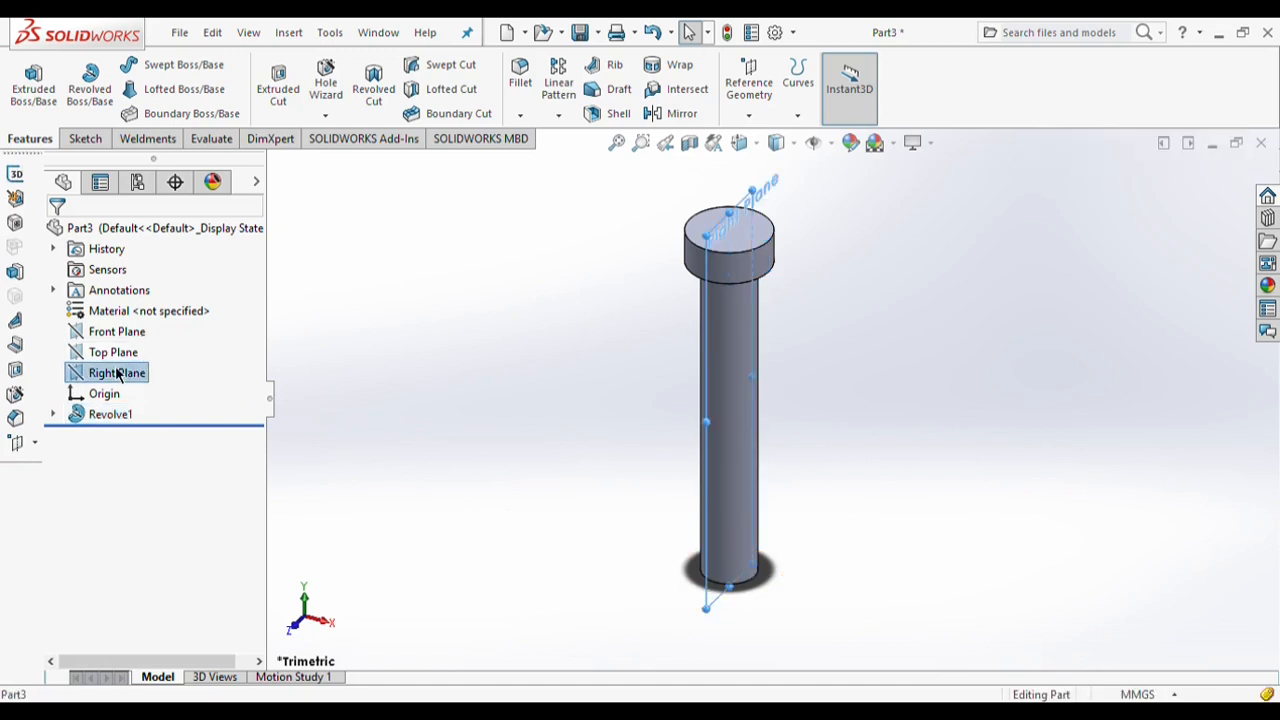
click(190, 337)
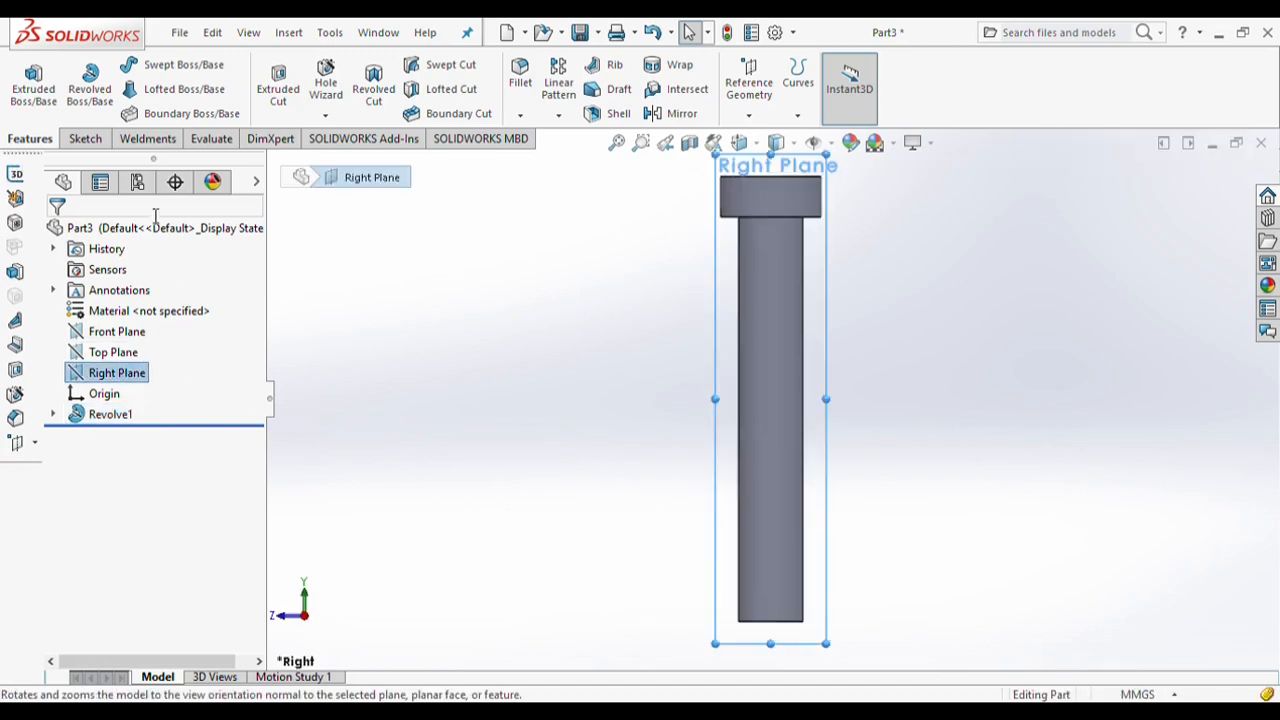
click(85, 139)
click(160, 64)
scroll(737, 608, down, 2)
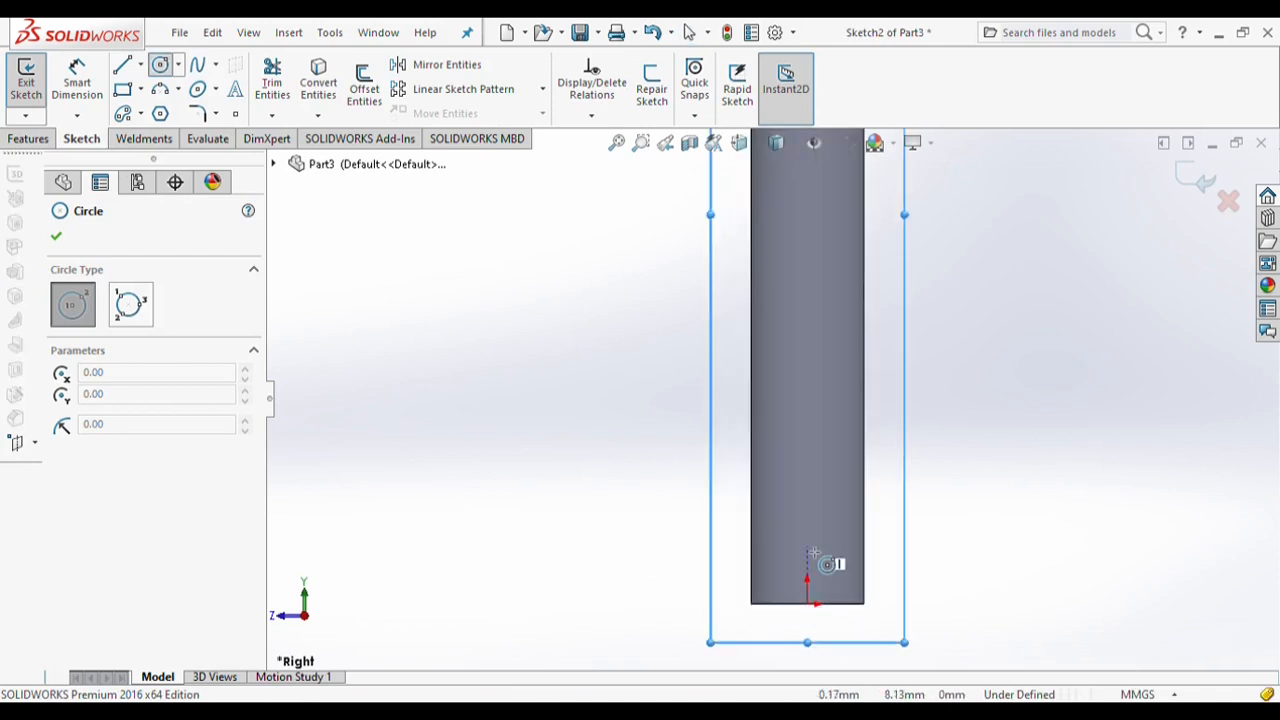
click(812, 550)
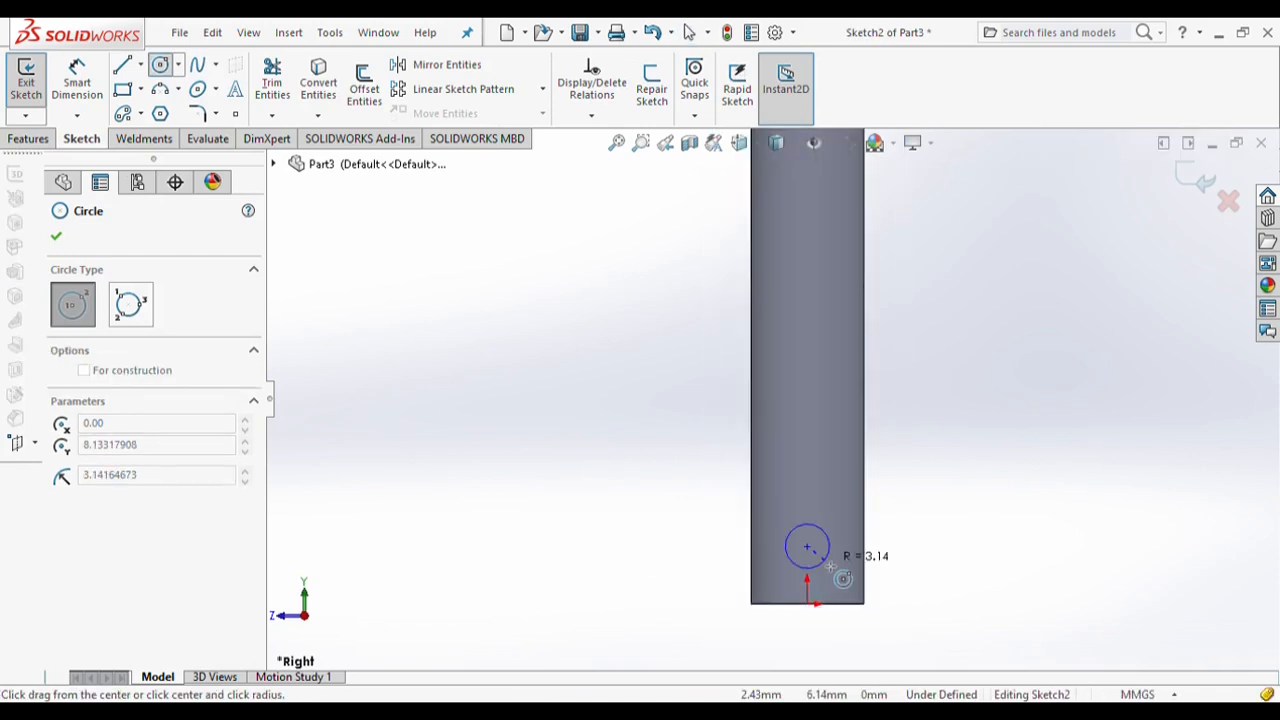
click(829, 564)
key(Escape)
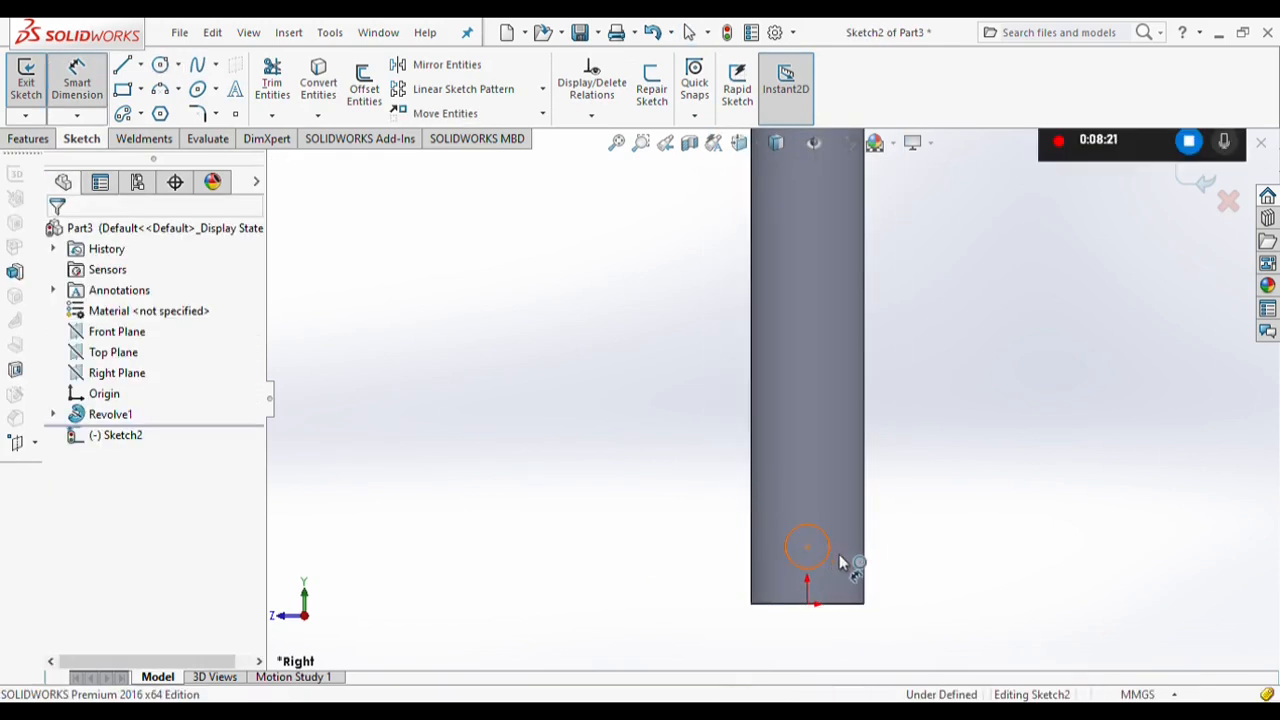
Step: Set the diameter of the circle on the pin shank to 3 mm
click(829, 556)
click(935, 548)
text(3)
key(Return)
Step: Dimension the circle's centre 6 mm above the origin at the pin's lower end
scroll(815, 556, down, 2)
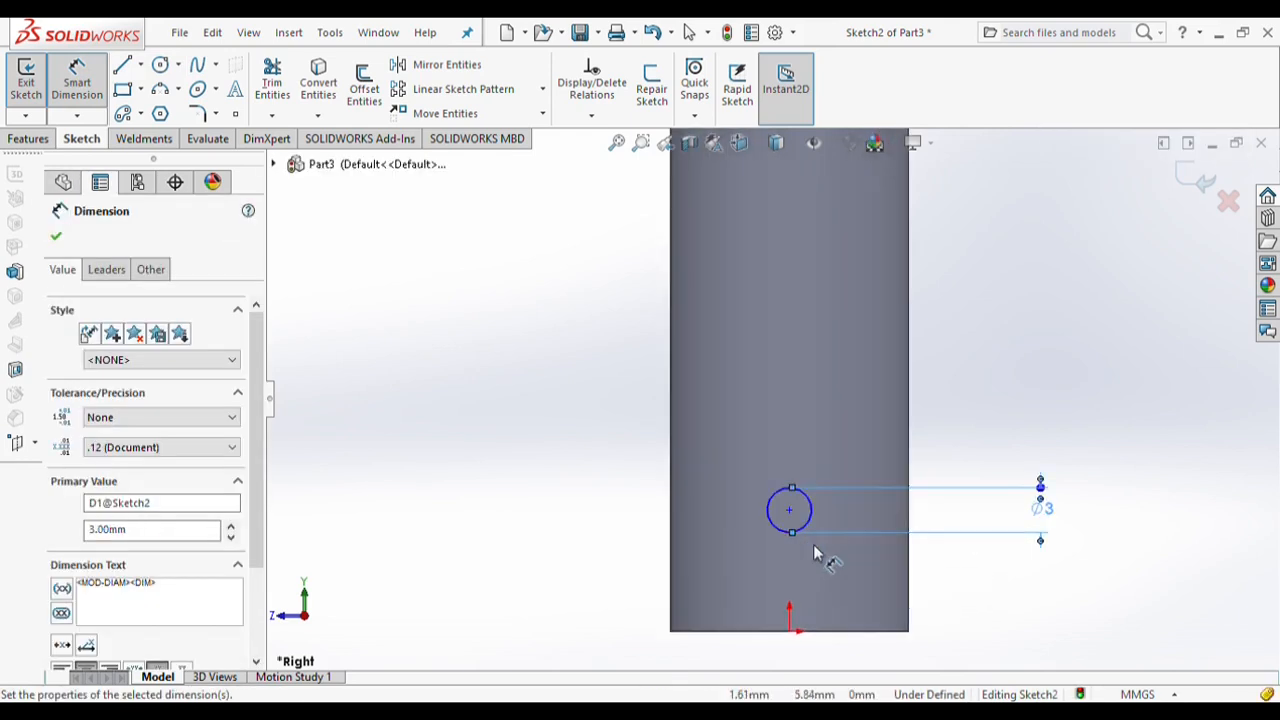
click(789, 510)
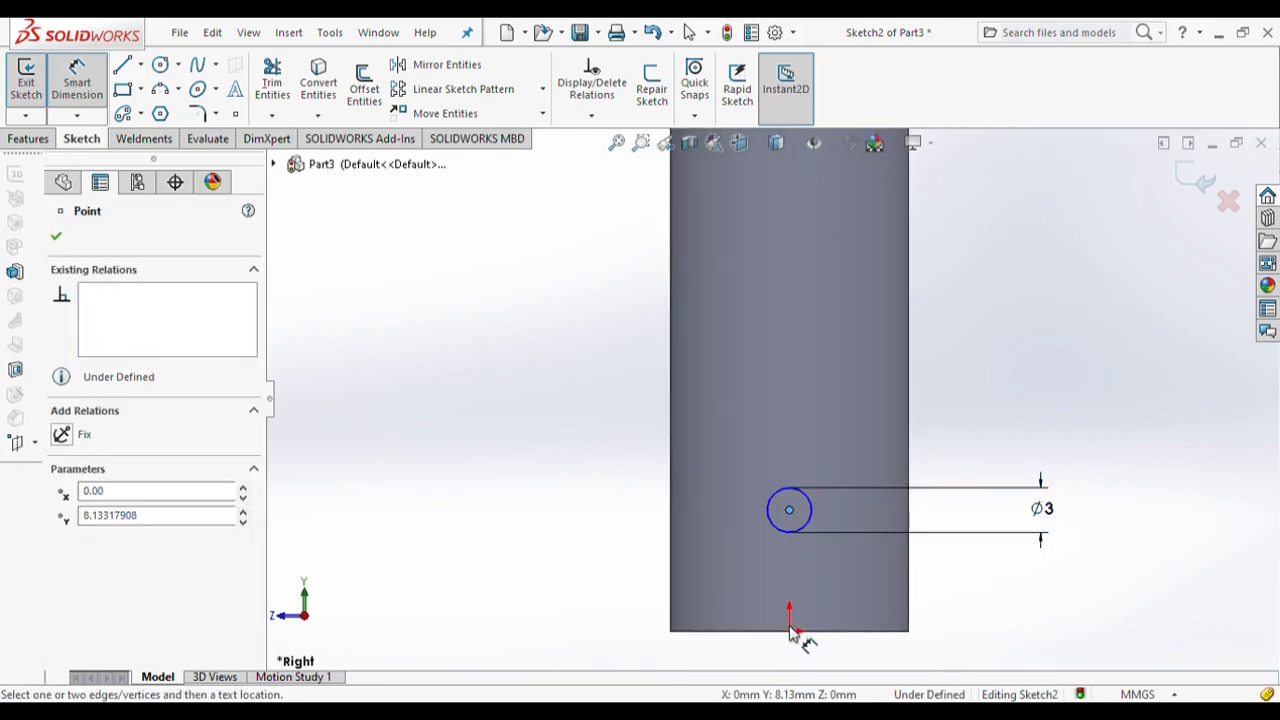
click(790, 632)
click(575, 575)
text(6)
key(Return)
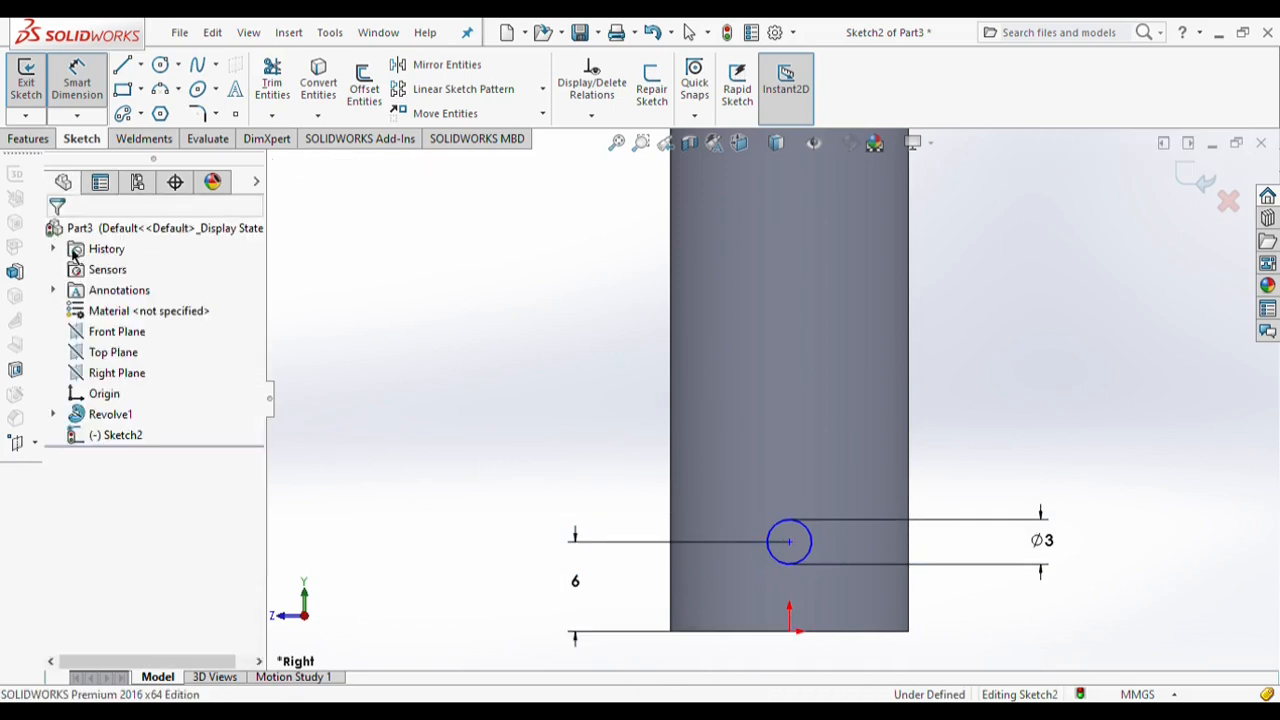
key(Escape)
Step: Add a Vertical relation between the centre of the pin's circle and the origin
scroll(880, 585, down, 2)
click(733, 508)
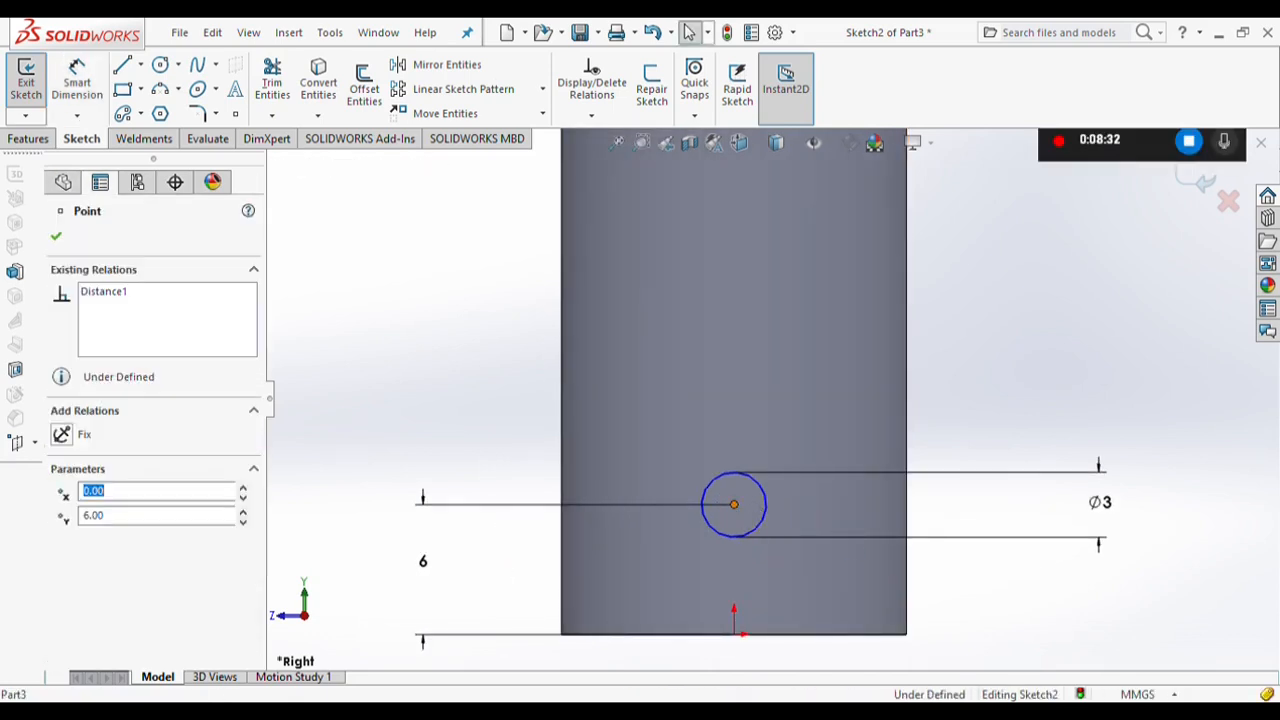
ctrl+click(733, 632)
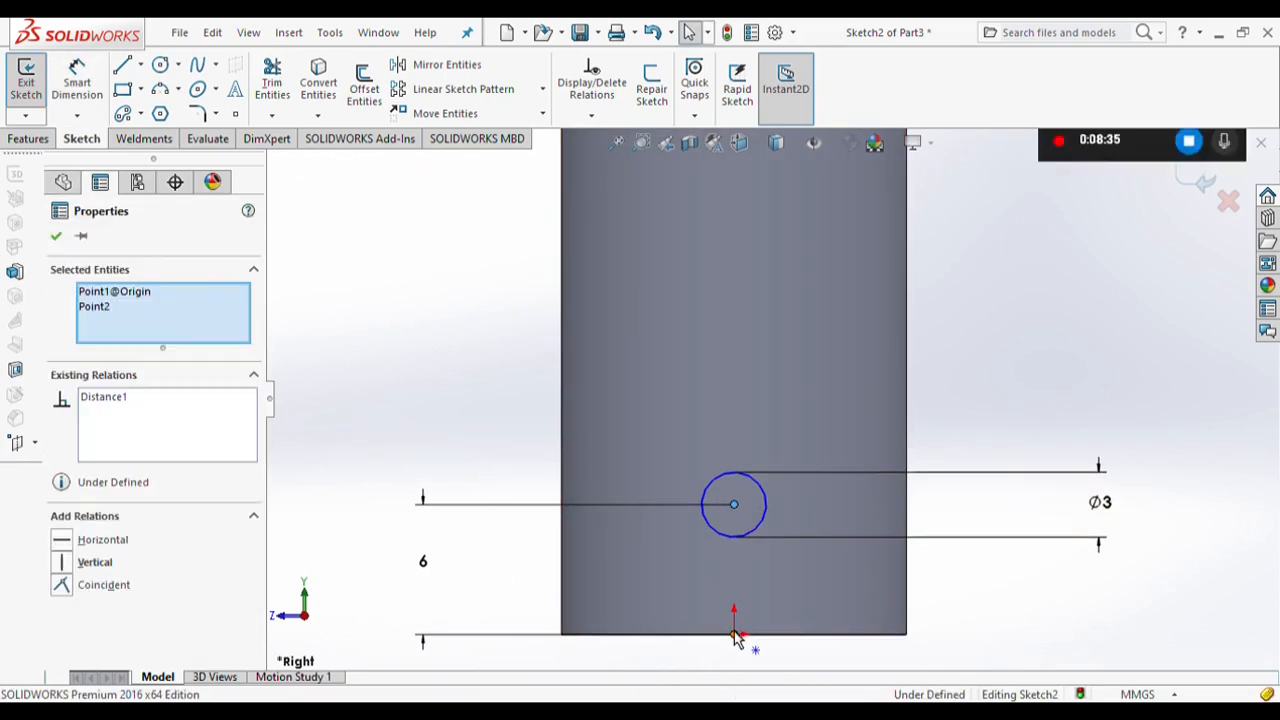
click(104, 565)
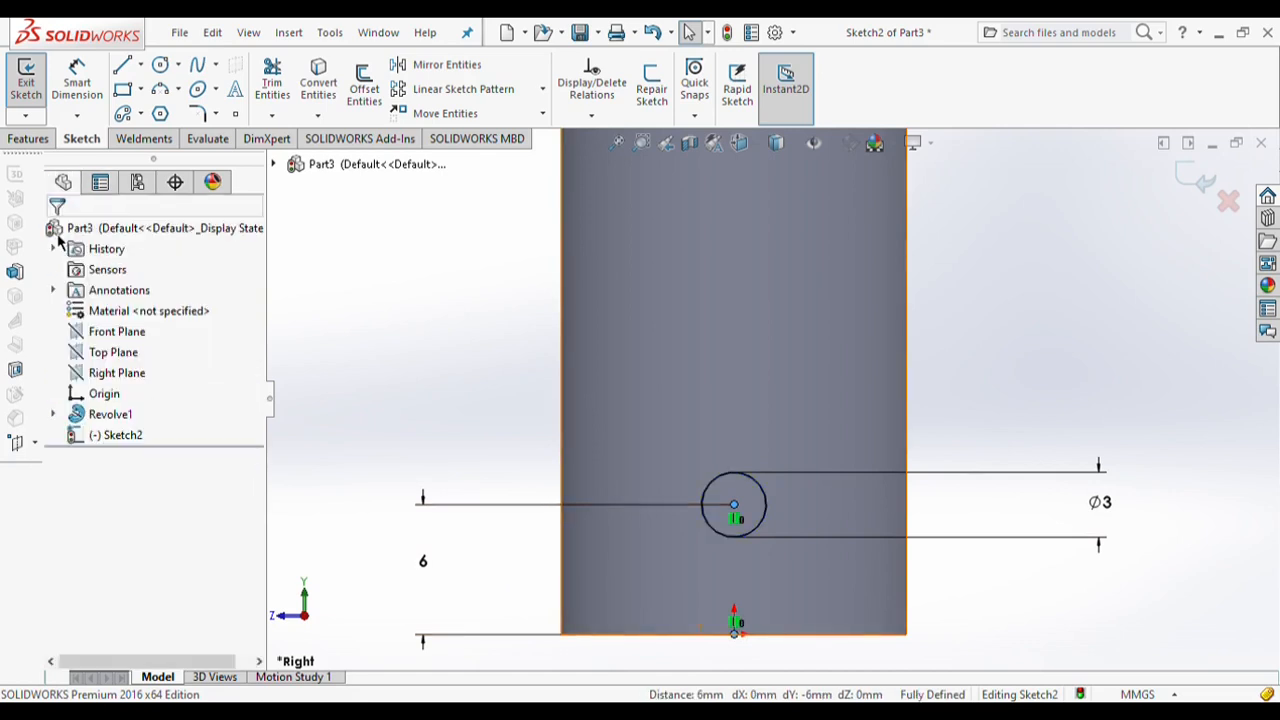
Step: Cut-extrude the 3 mm circle through the pin shank using Through All - Both
click(30, 139)
click(272, 92)
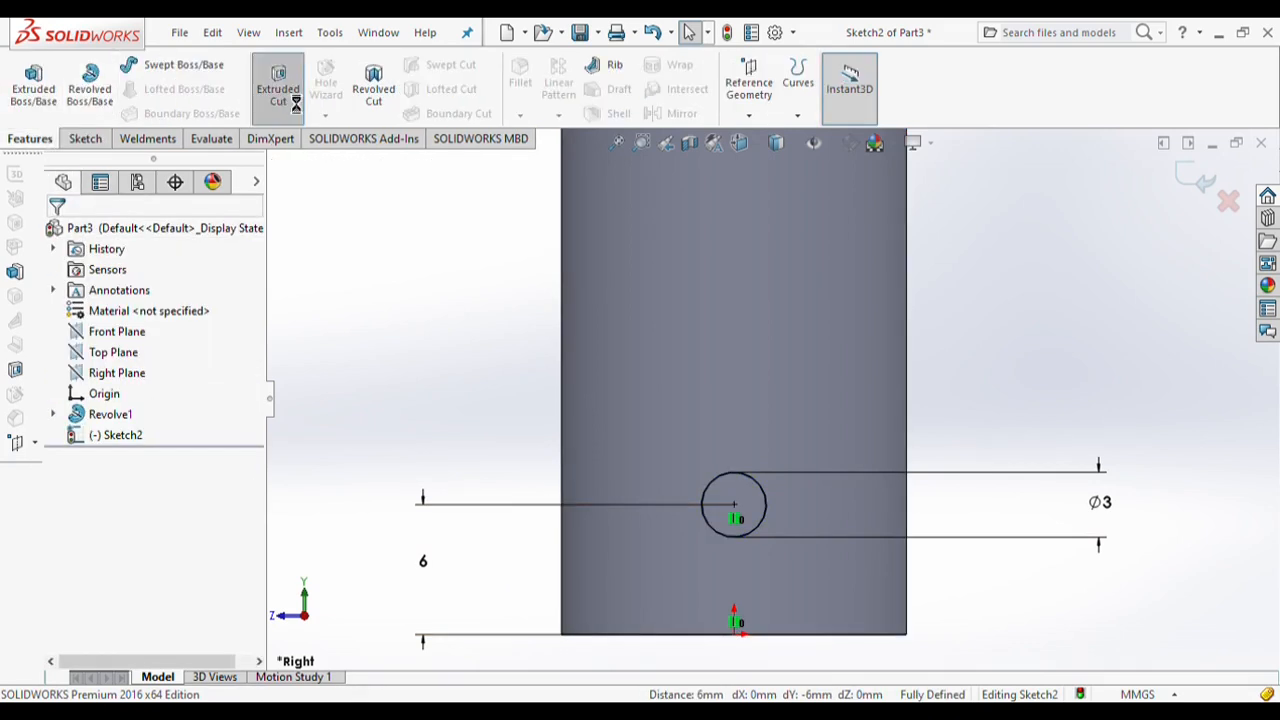
click(126, 393)
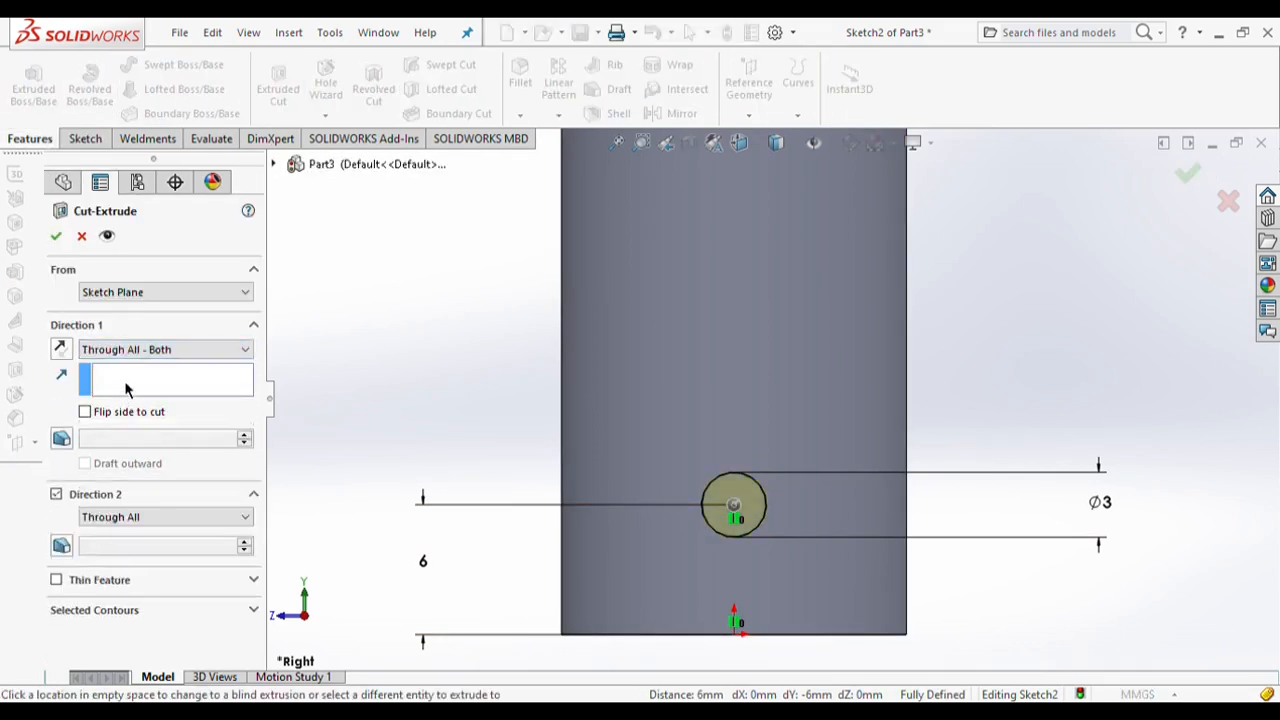
click(56, 236)
scroll(427, 314, up, 13)
scroll(823, 239, down, 5)
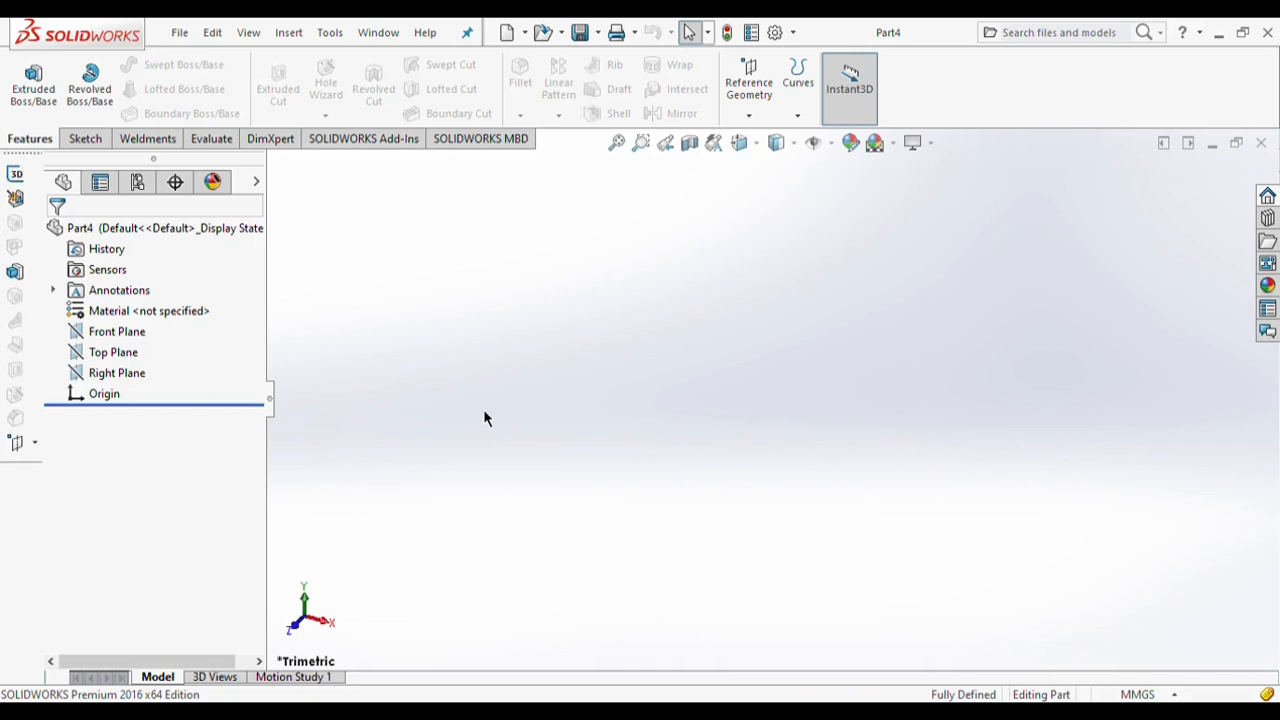
Step: In the new part, sketch two concentric circles centred on the origin on the Top Plane
click(100, 352)
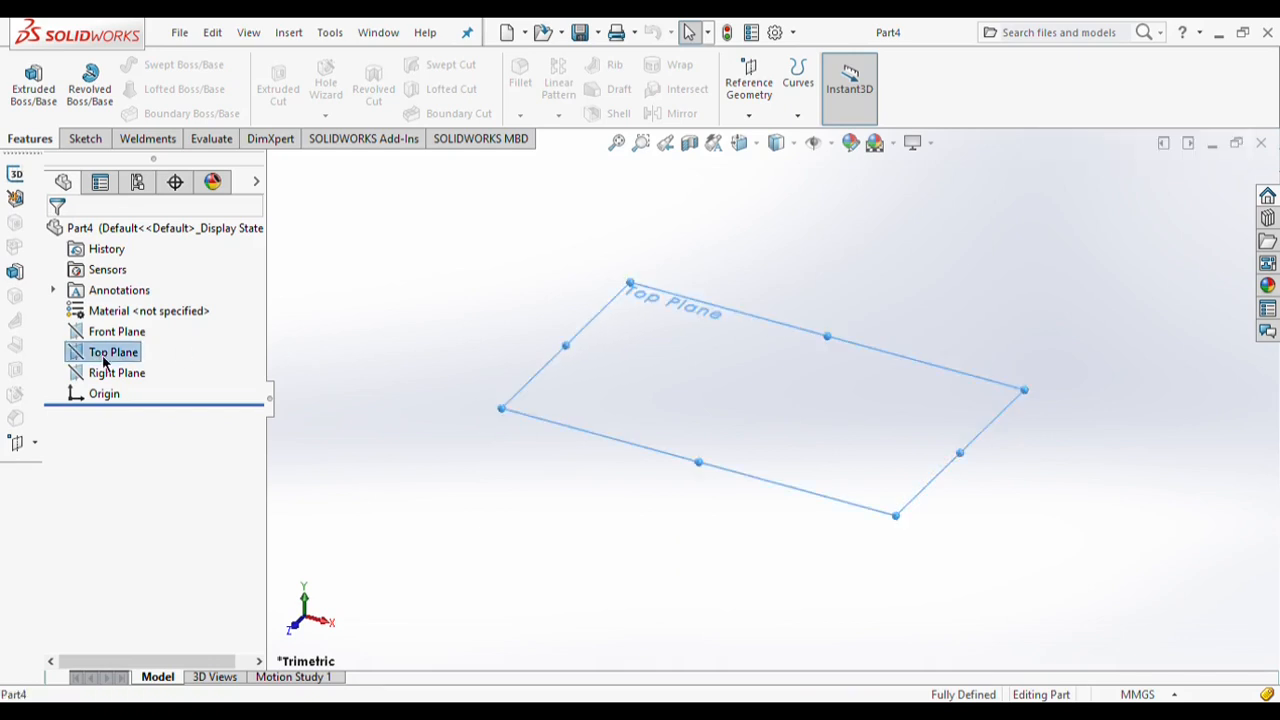
click(174, 325)
click(85, 138)
click(160, 64)
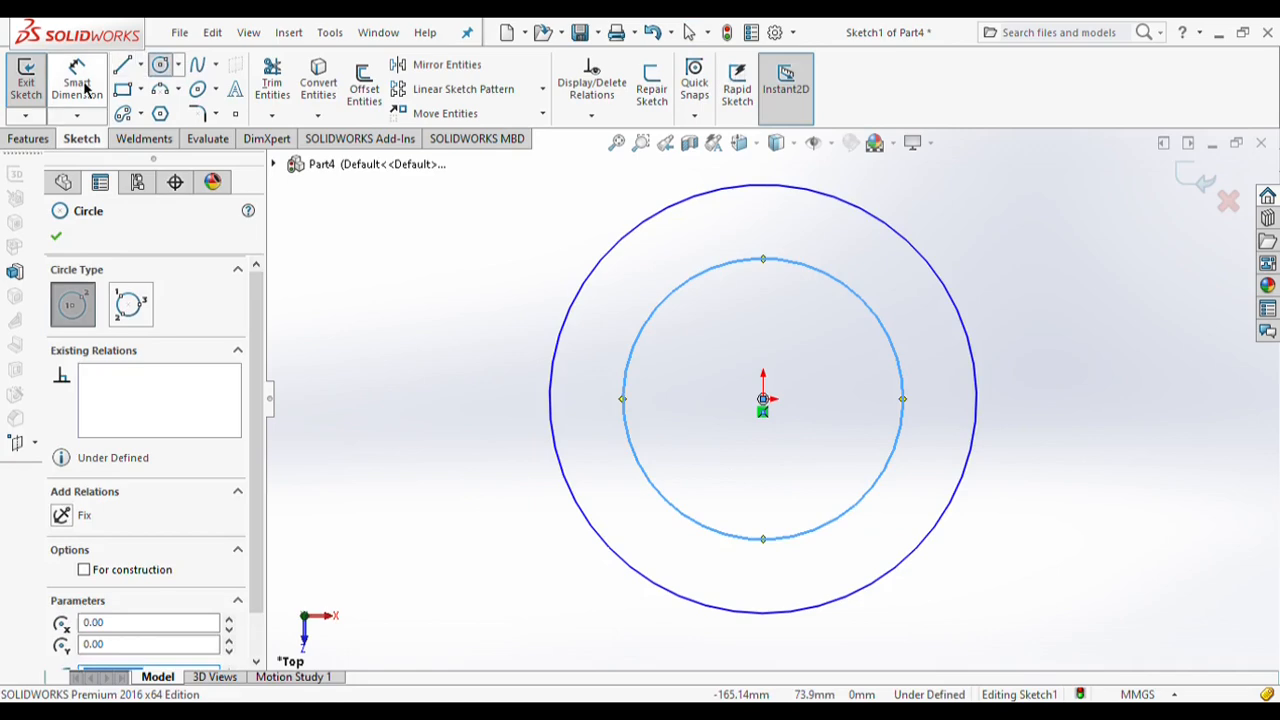
Step: Dimension the outer circle as 25 mm and the inner circle as 16 mm in diameter
click(77, 80)
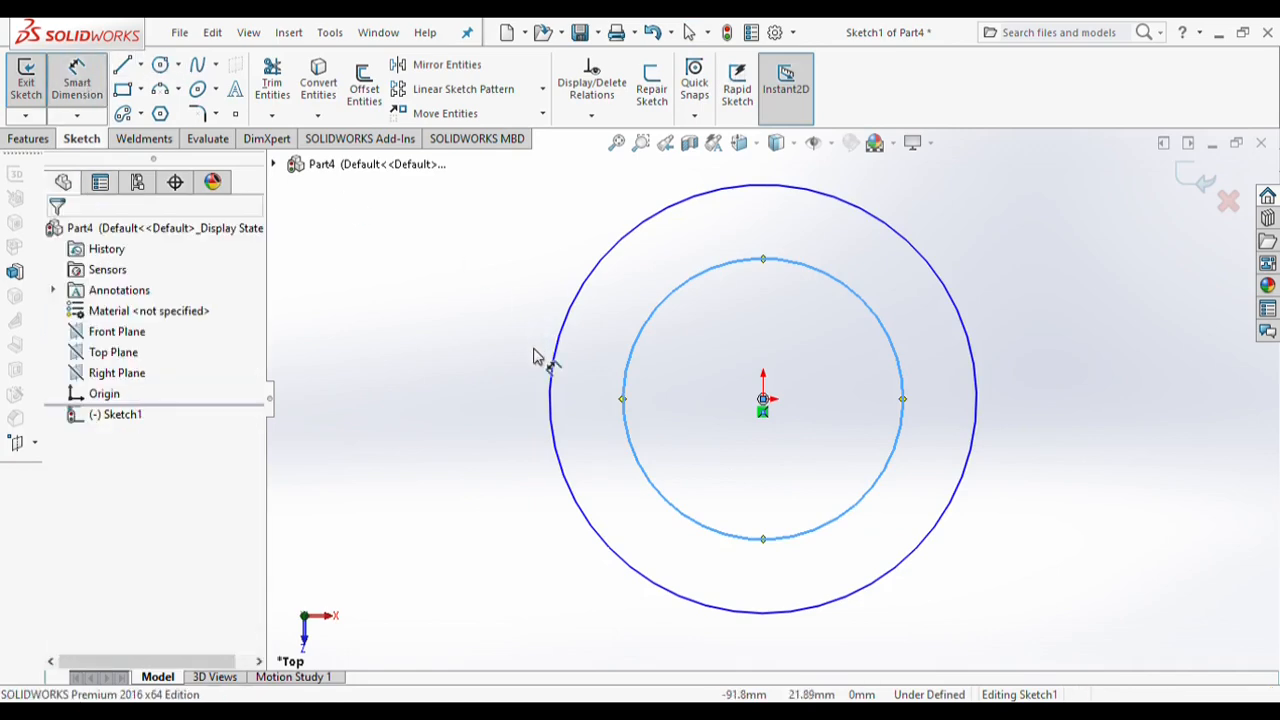
click(552, 420)
click(440, 362)
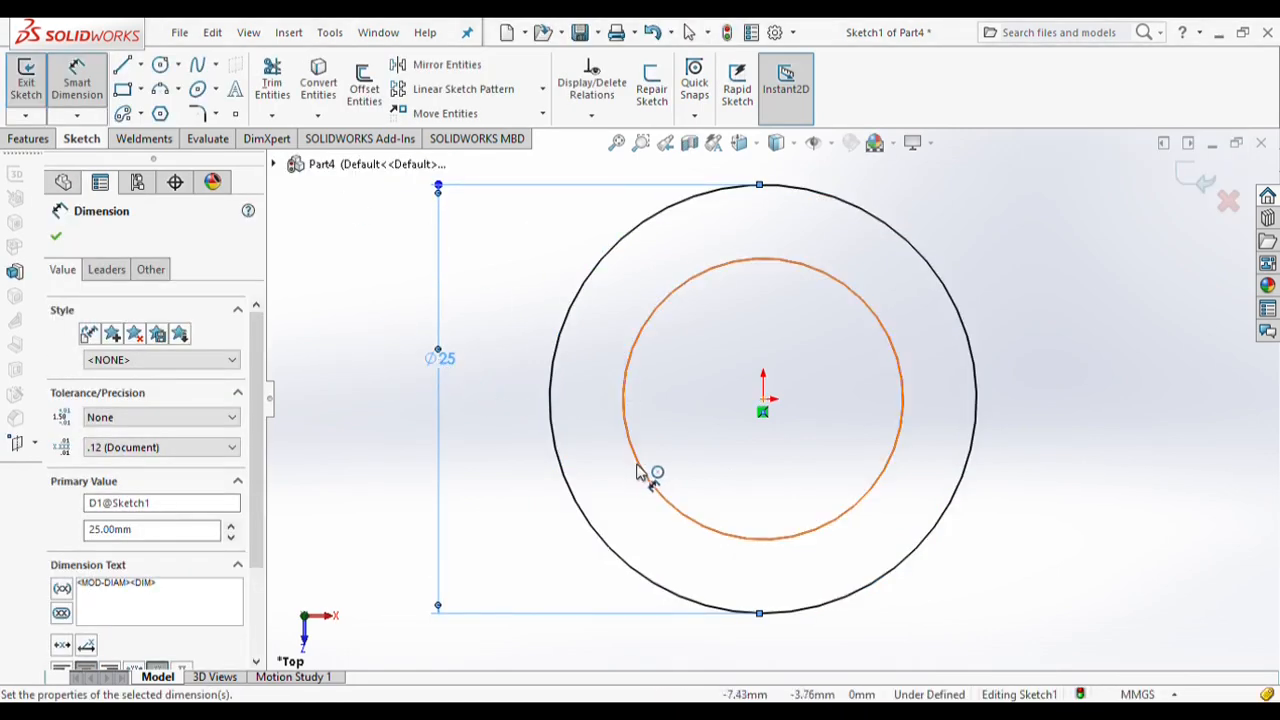
click(646, 477)
click(506, 406)
text(16)
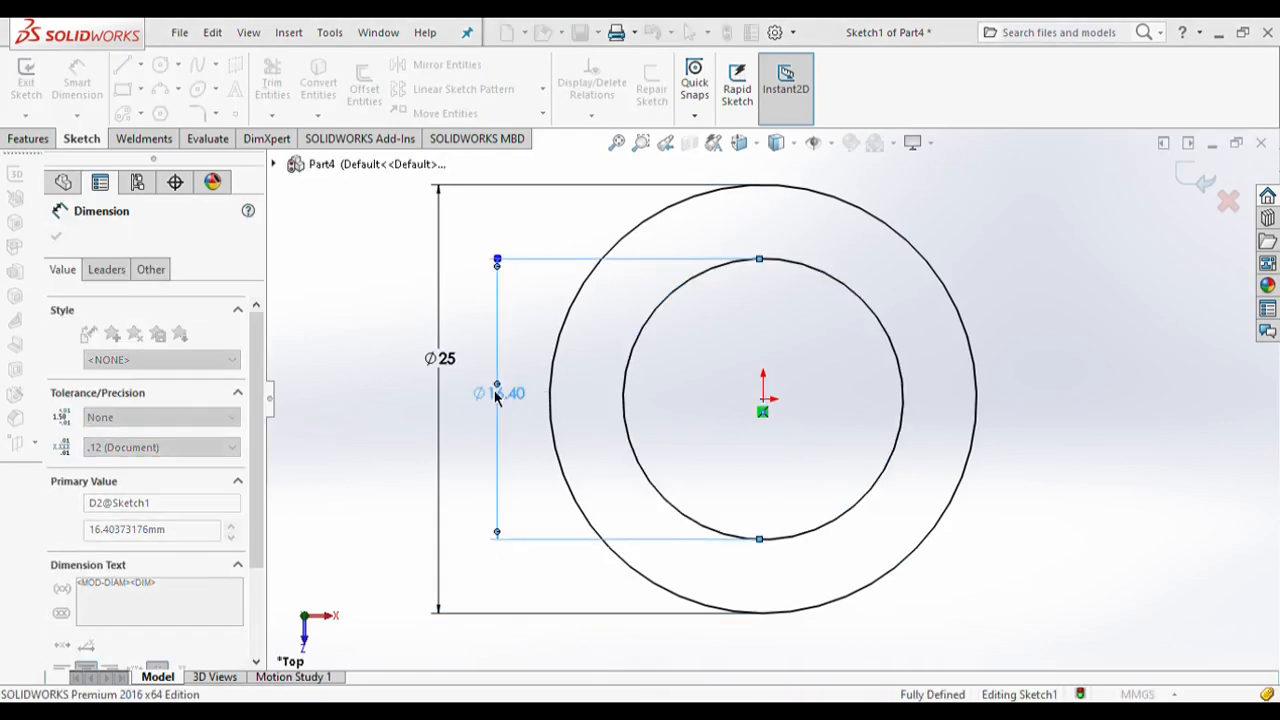
key(Return)
click(56, 236)
Step: Extrude the ring profile as a 12 mm blind boss
click(28, 138)
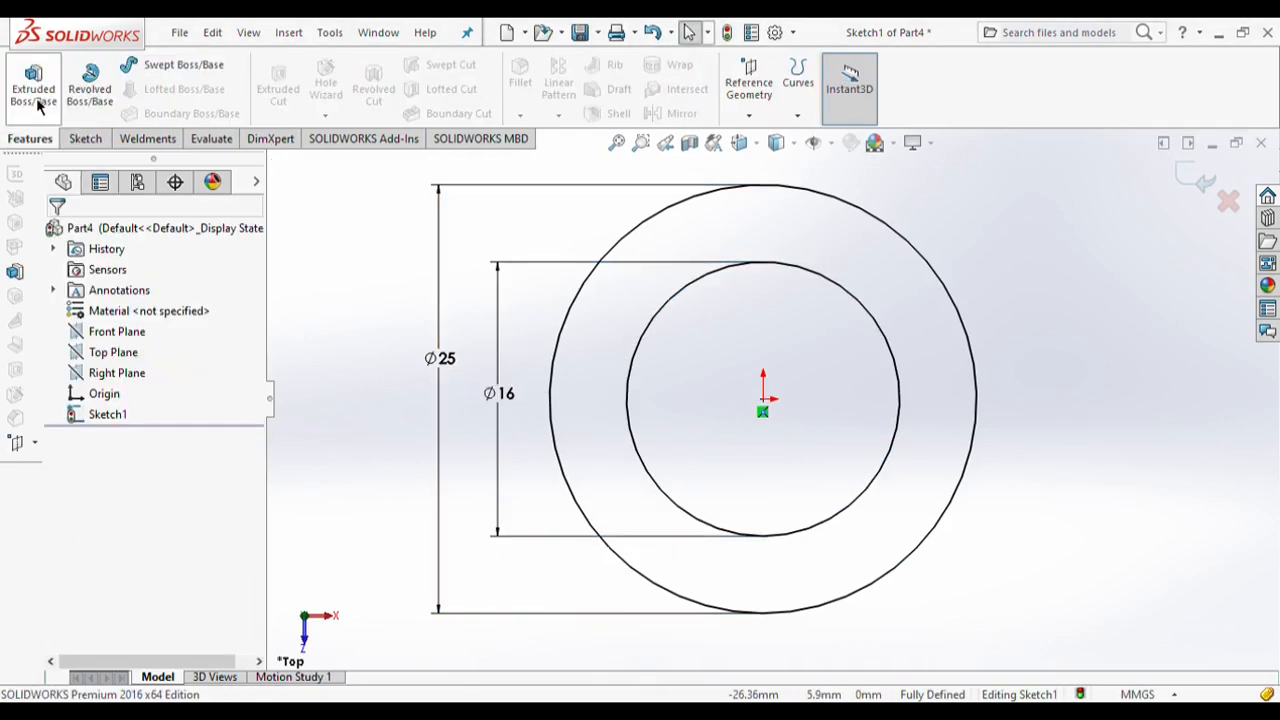
click(50, 112)
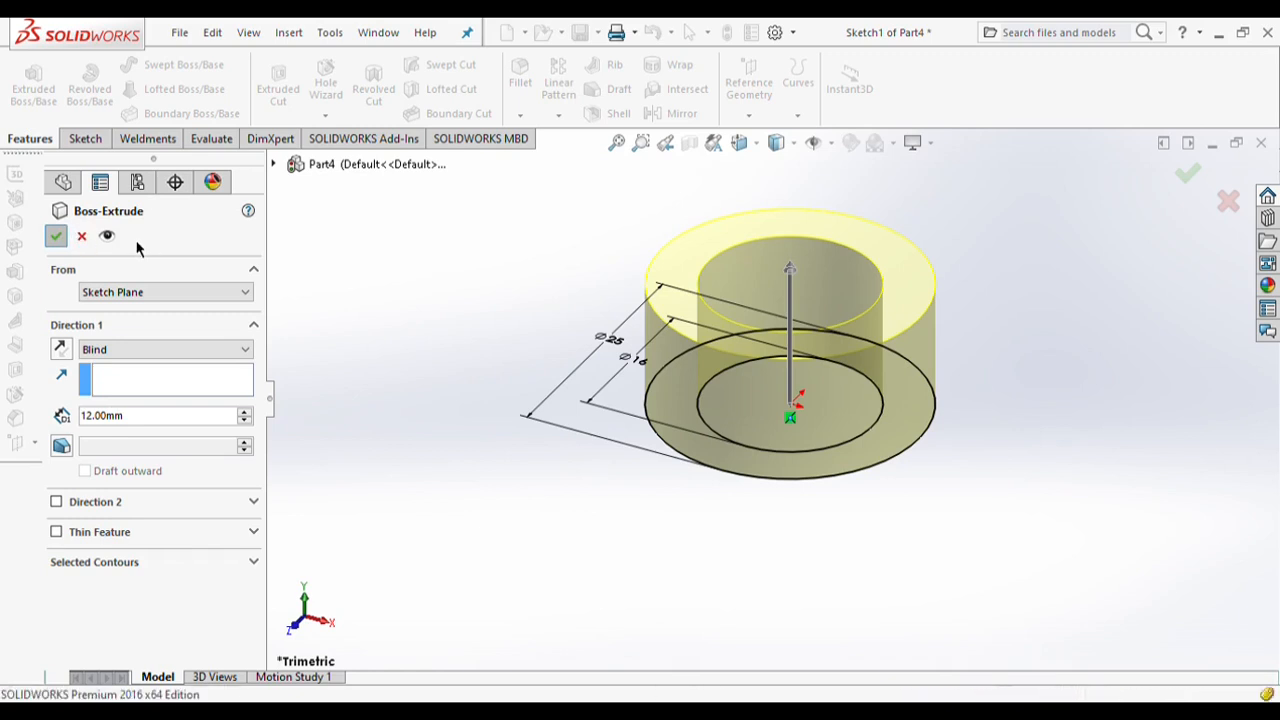
key(Return)
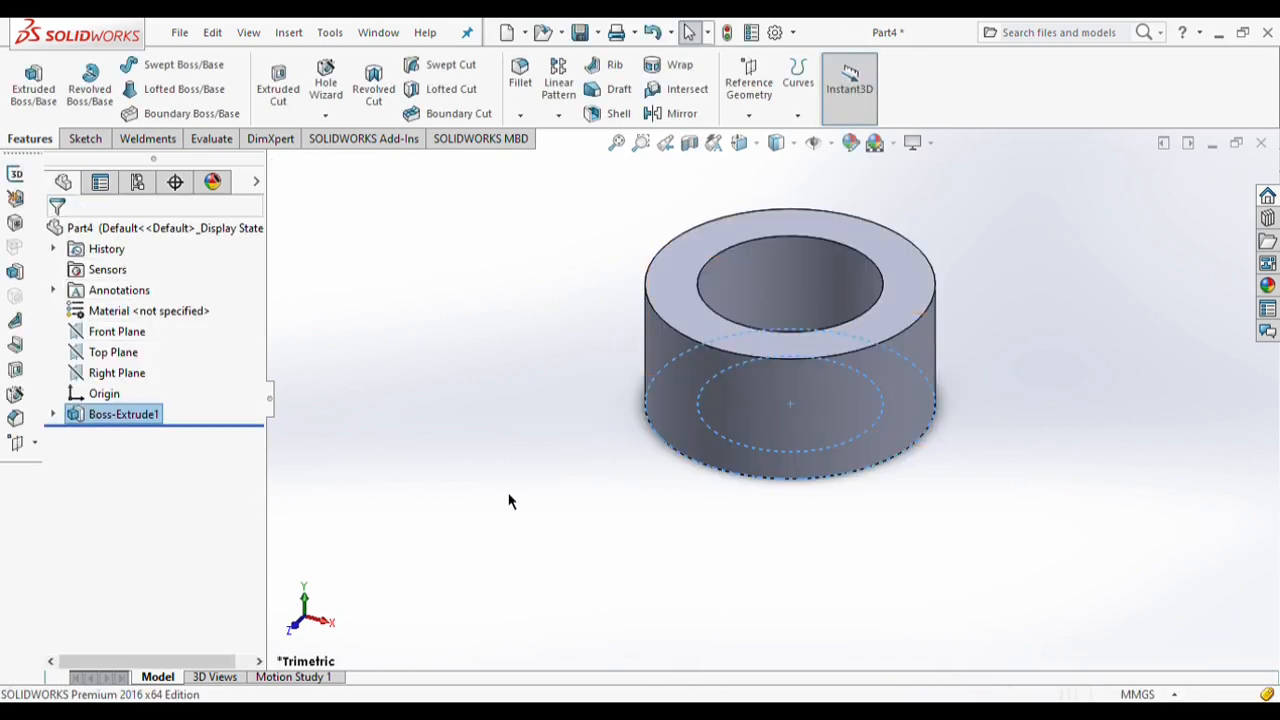
Step: On the Right Plane, sketch a circle about 5.6 mm in diameter on the collar, about 5.2 mm above the origin
click(116, 372)
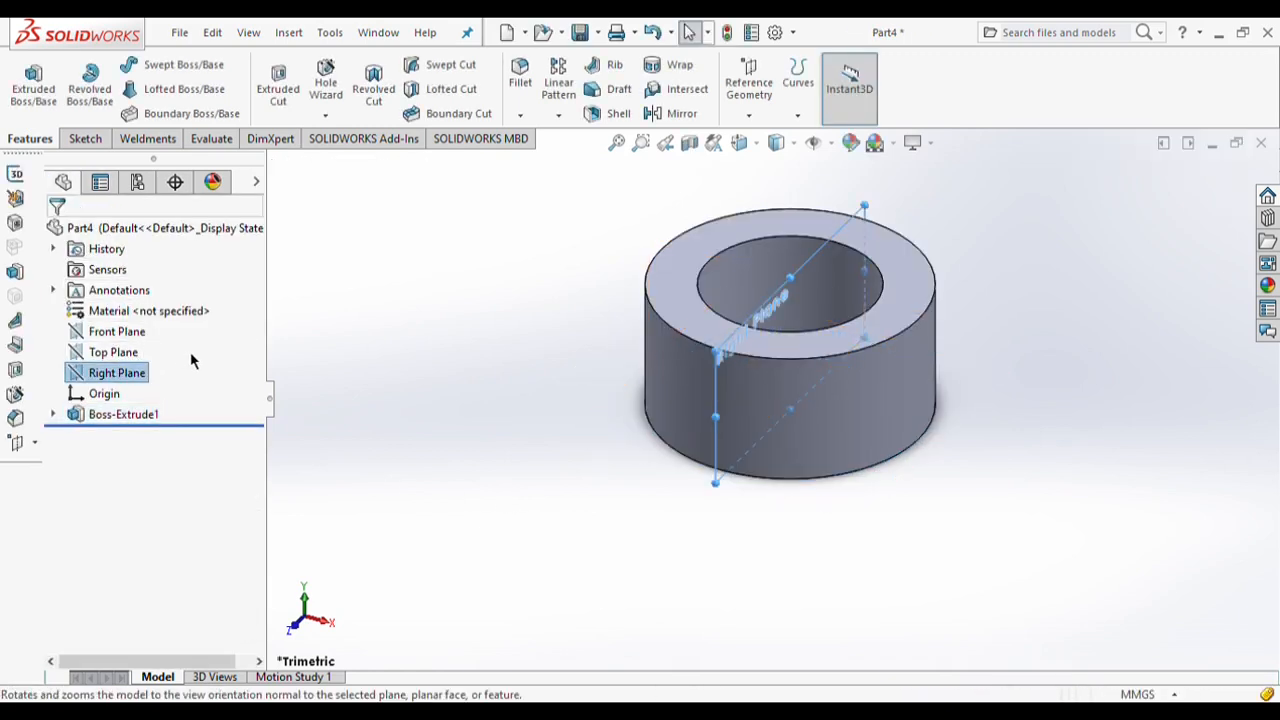
click(191, 357)
click(82, 138)
click(160, 64)
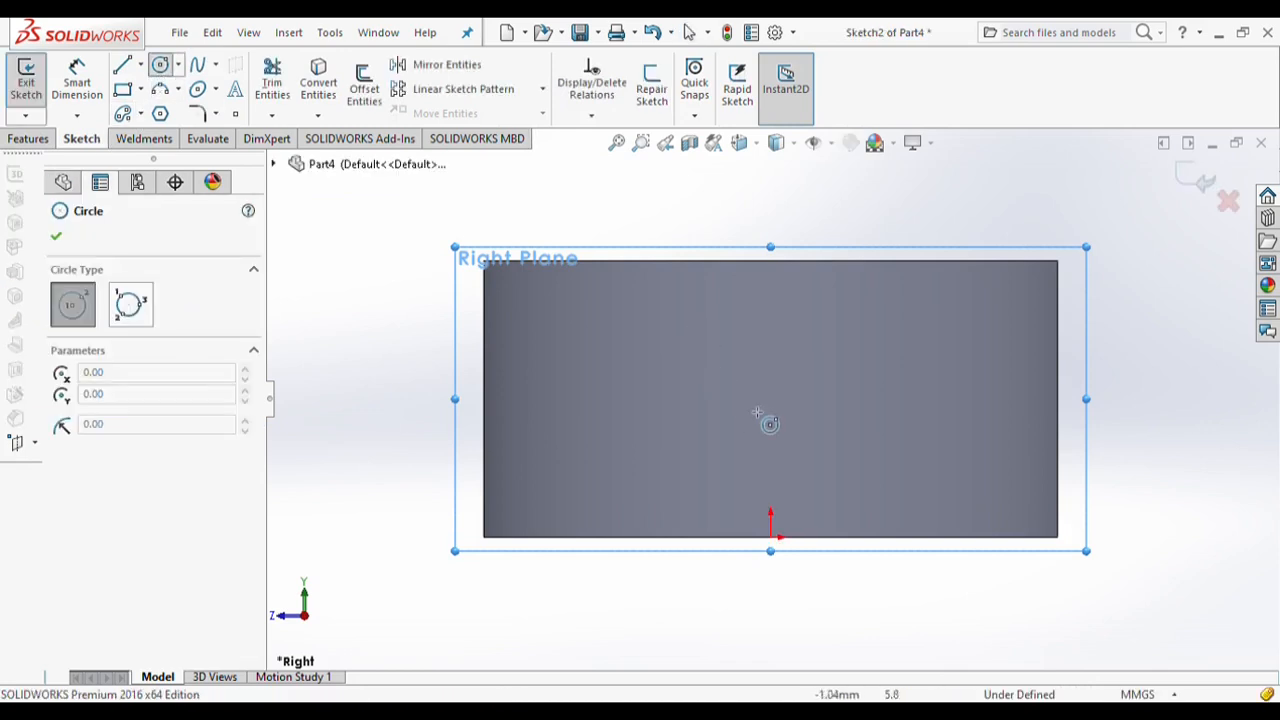
click(770, 416)
click(801, 467)
Step: Set the diameter of the circle on the collar to 3 mm
click(77, 80)
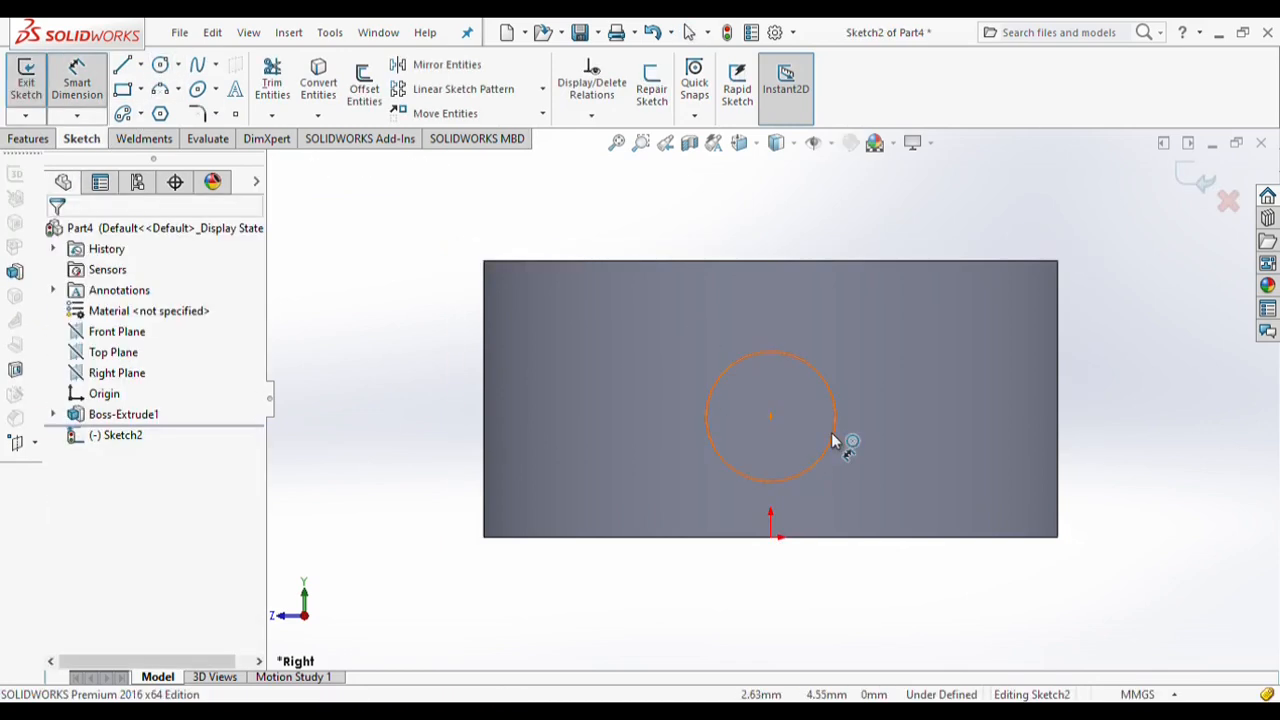
click(831, 442)
click(918, 426)
text(3)
key(Return)
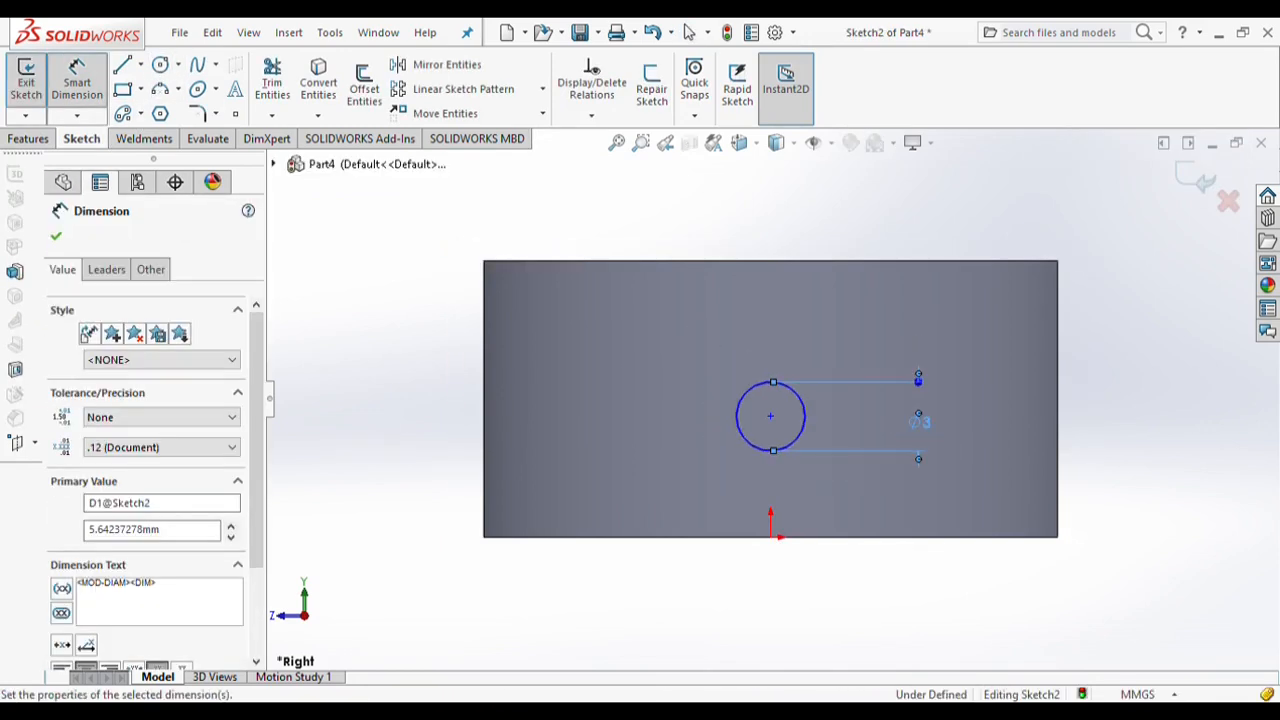
Step: Dimension the centre of the collar's circle 6 mm above the origin
click(770, 416)
click(770, 537)
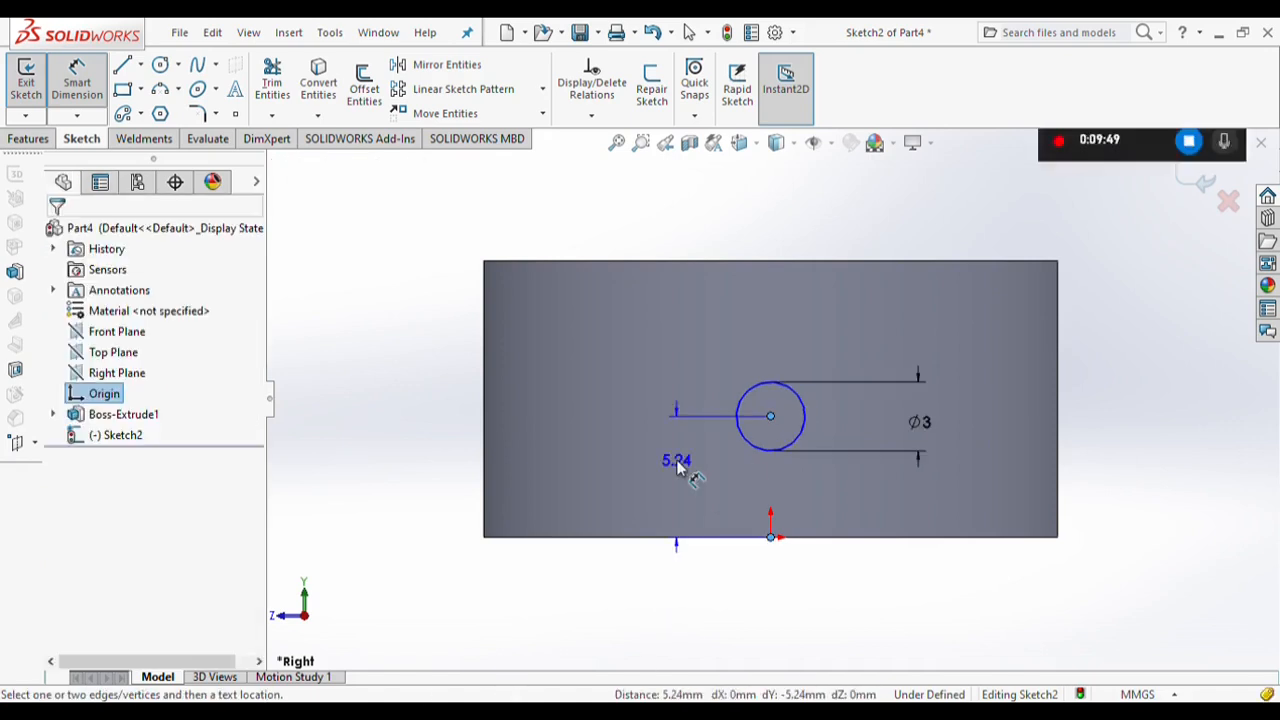
click(679, 463)
text(6)
key(Return)
click(57, 235)
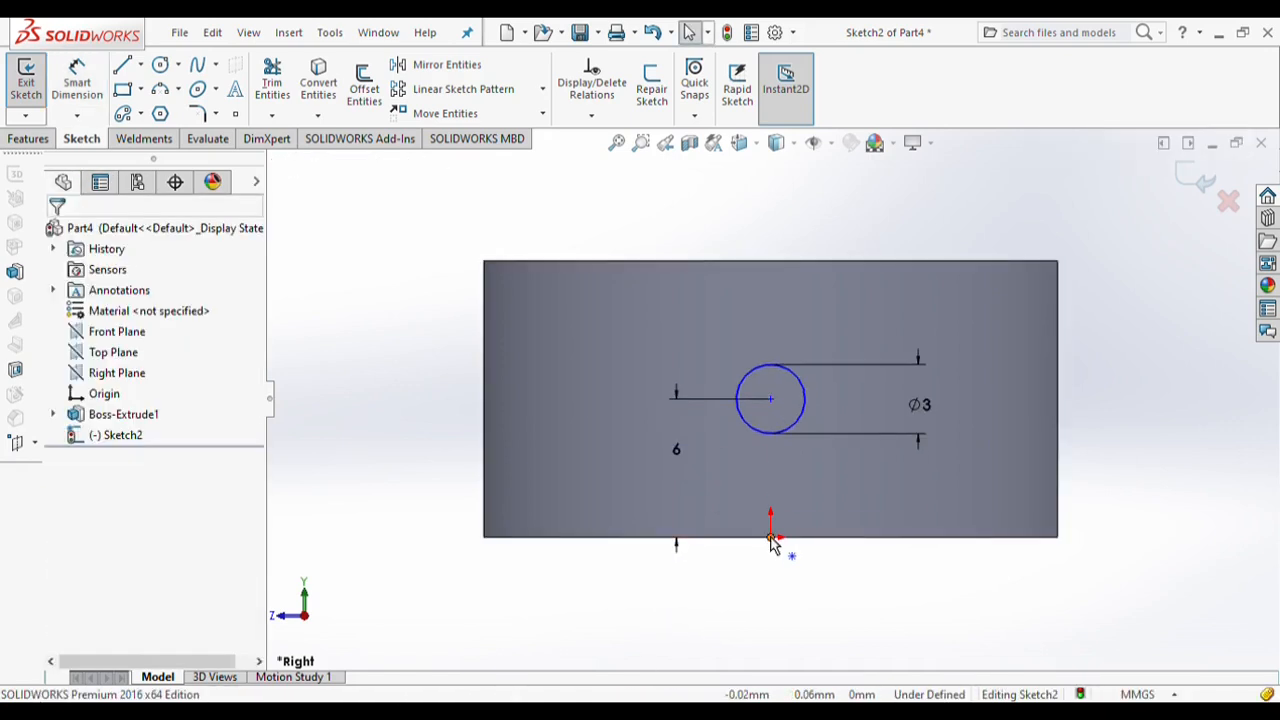
Step: Add a Vertical relation between the origin and the centre of the collar's circle
click(770, 537)
ctrl+click(770, 400)
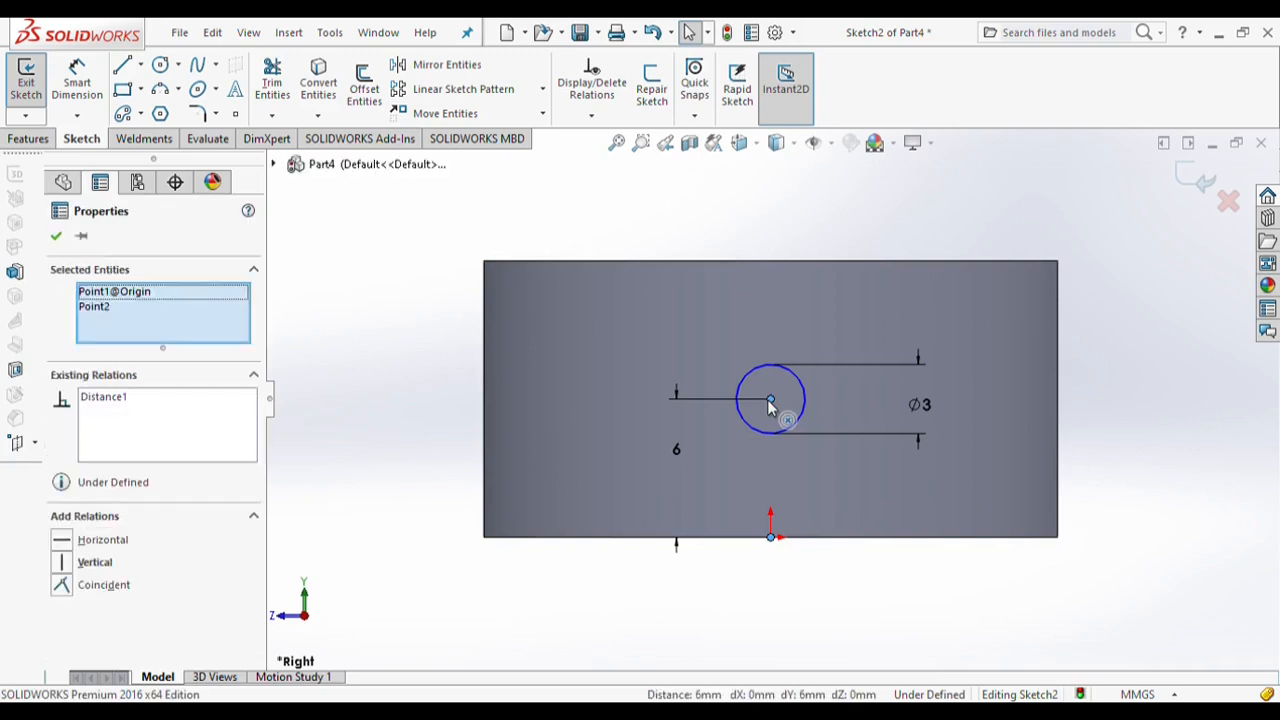
click(96, 566)
Step: Cut-extrude the 3 mm circle through both walls of the collar
click(28, 138)
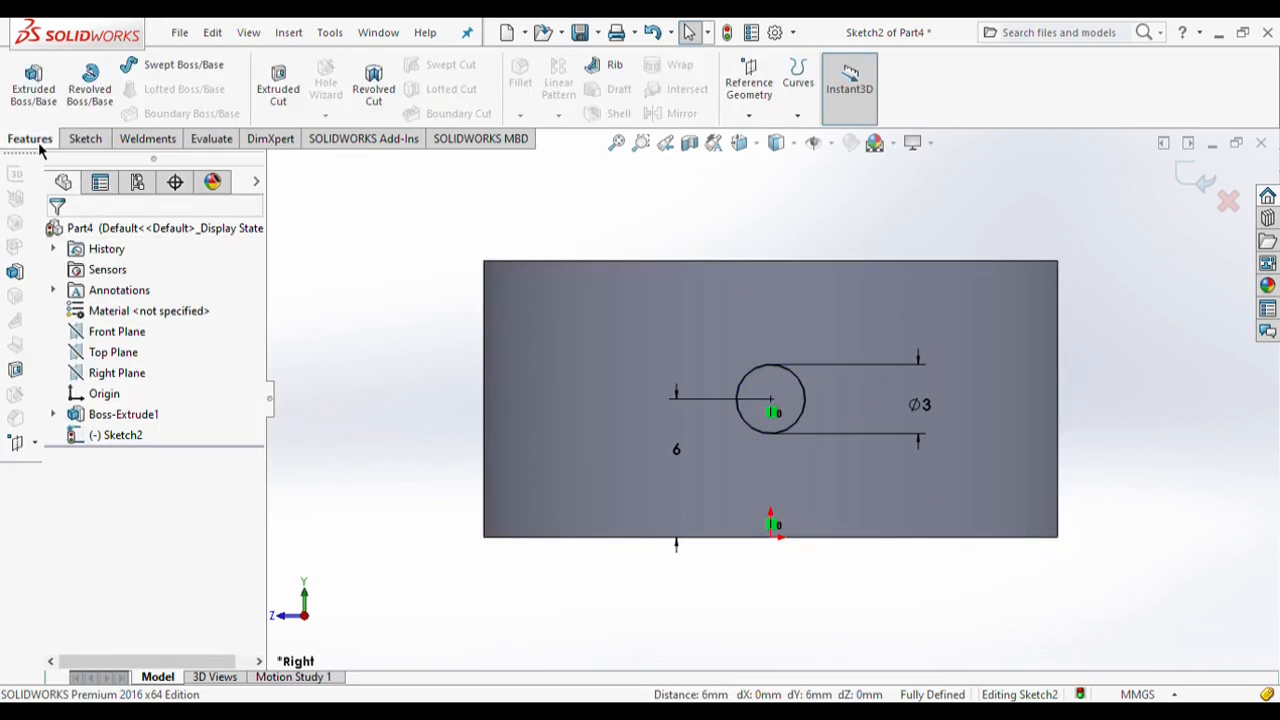
click(276, 96)
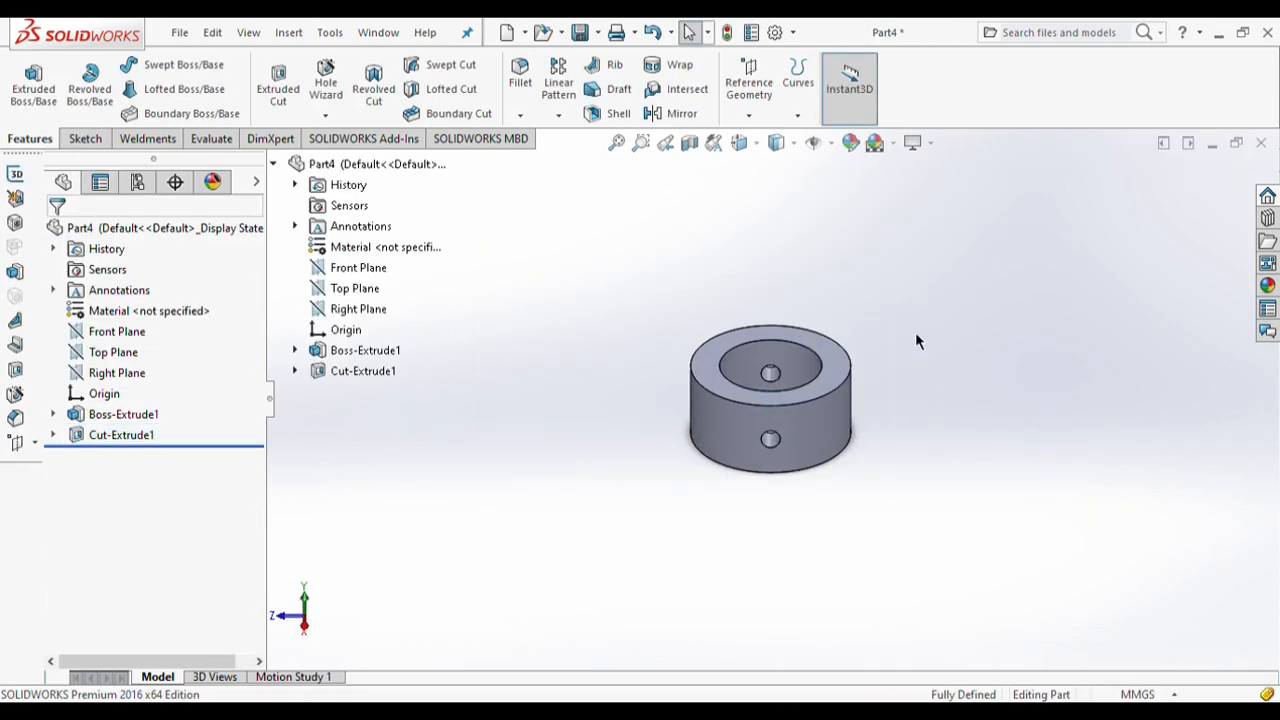
scroll(920, 336, down, 1)
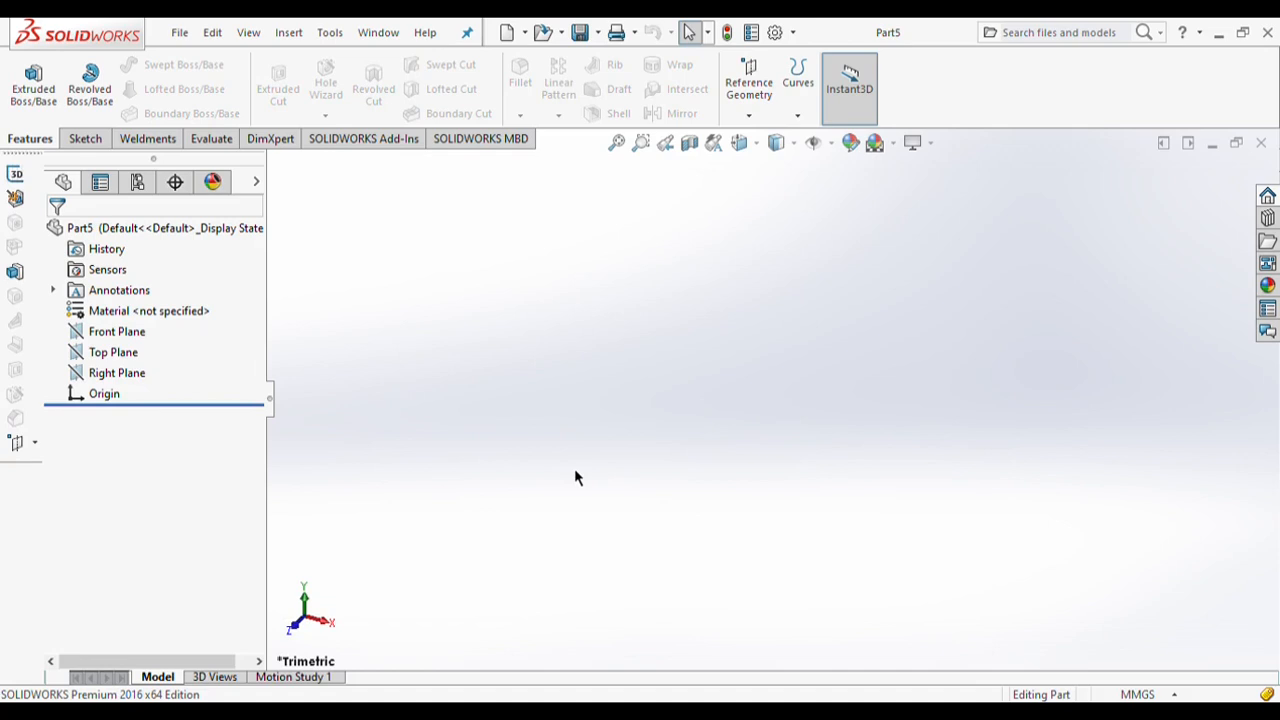
Step: Sketch a 3 mm diameter circle centred on the origin on the Top Plane
click(165, 355)
click(229, 330)
click(142, 140)
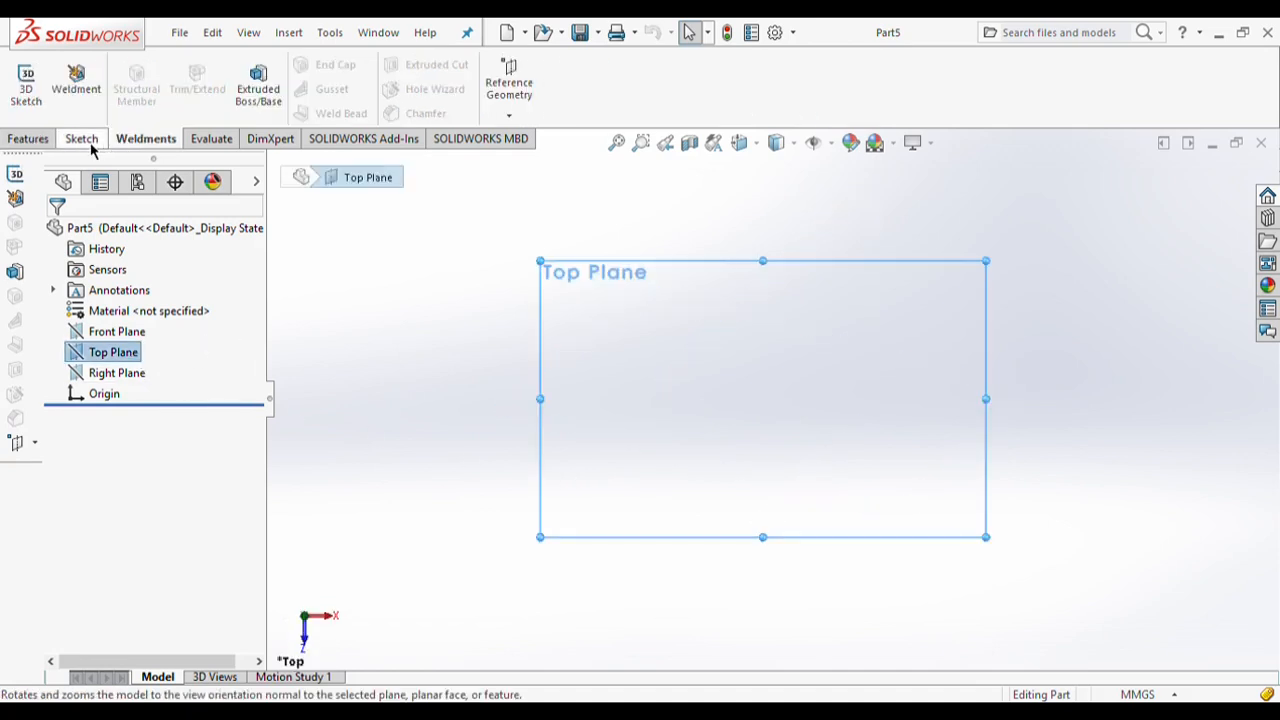
click(88, 141)
click(160, 65)
click(763, 399)
click(824, 482)
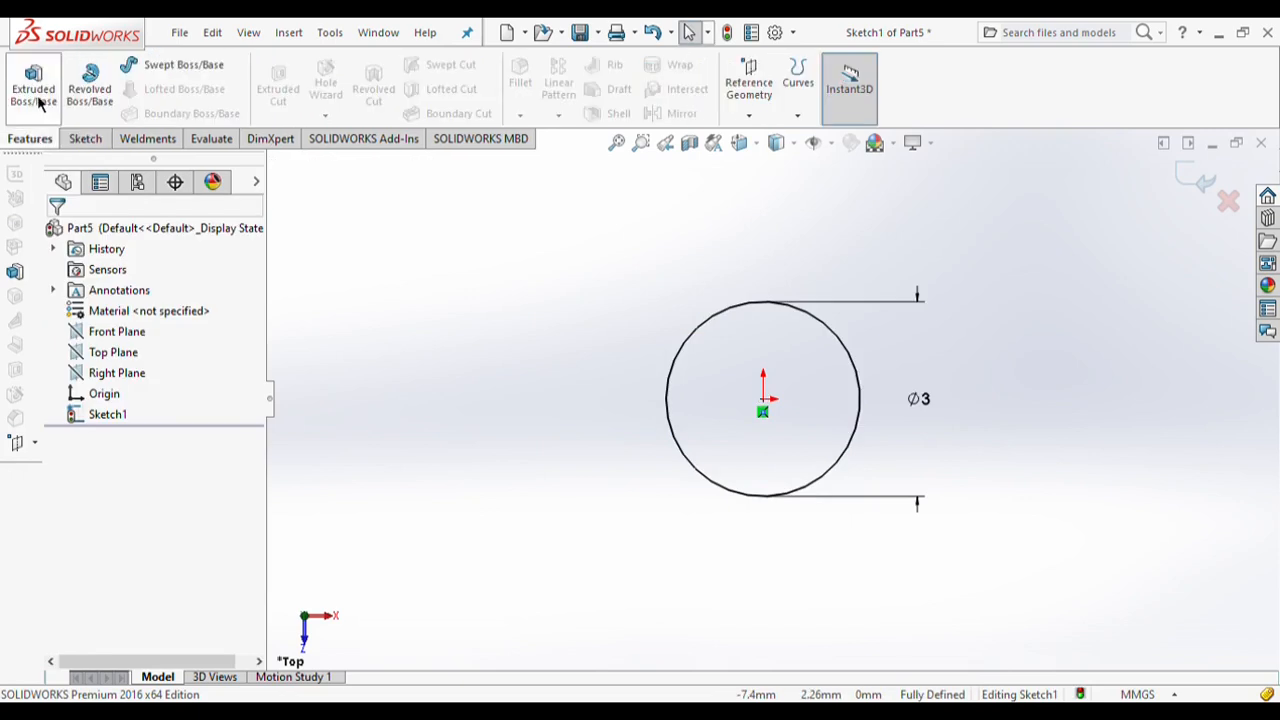
Step: Extrude the 3 mm circle to a depth of 27 mm as a solid pin
click(34, 90)
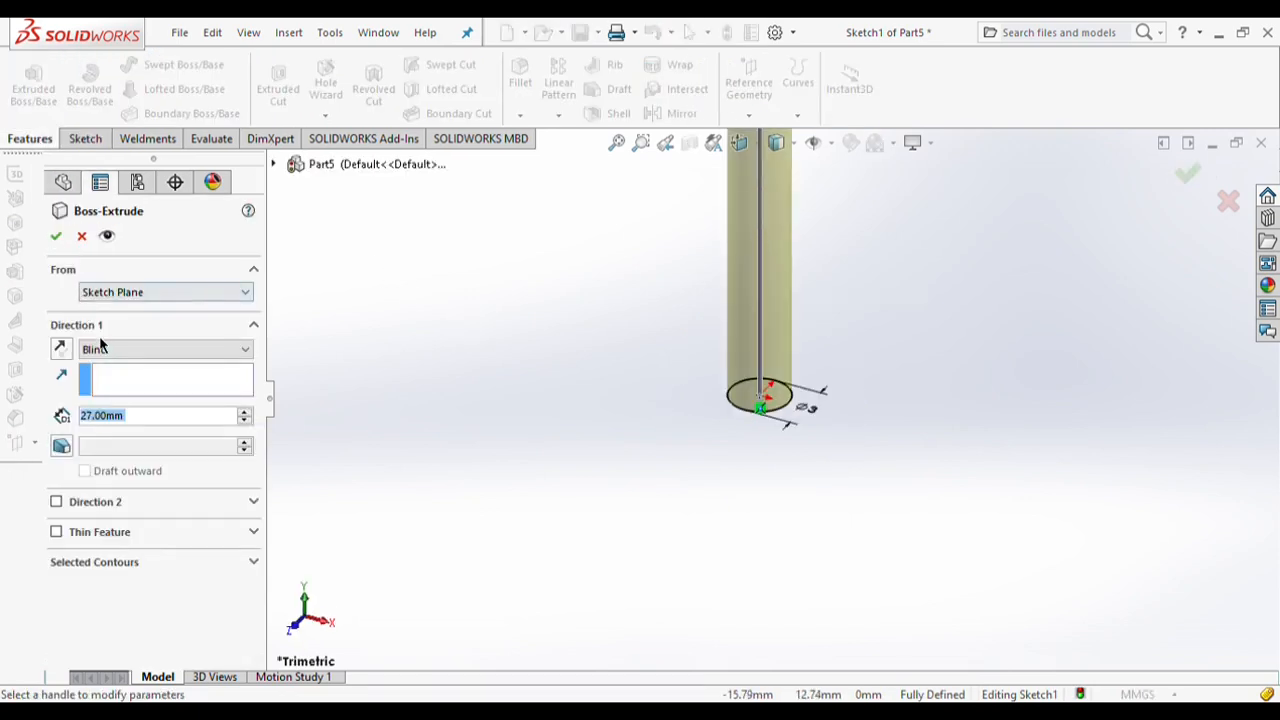
key(Return)
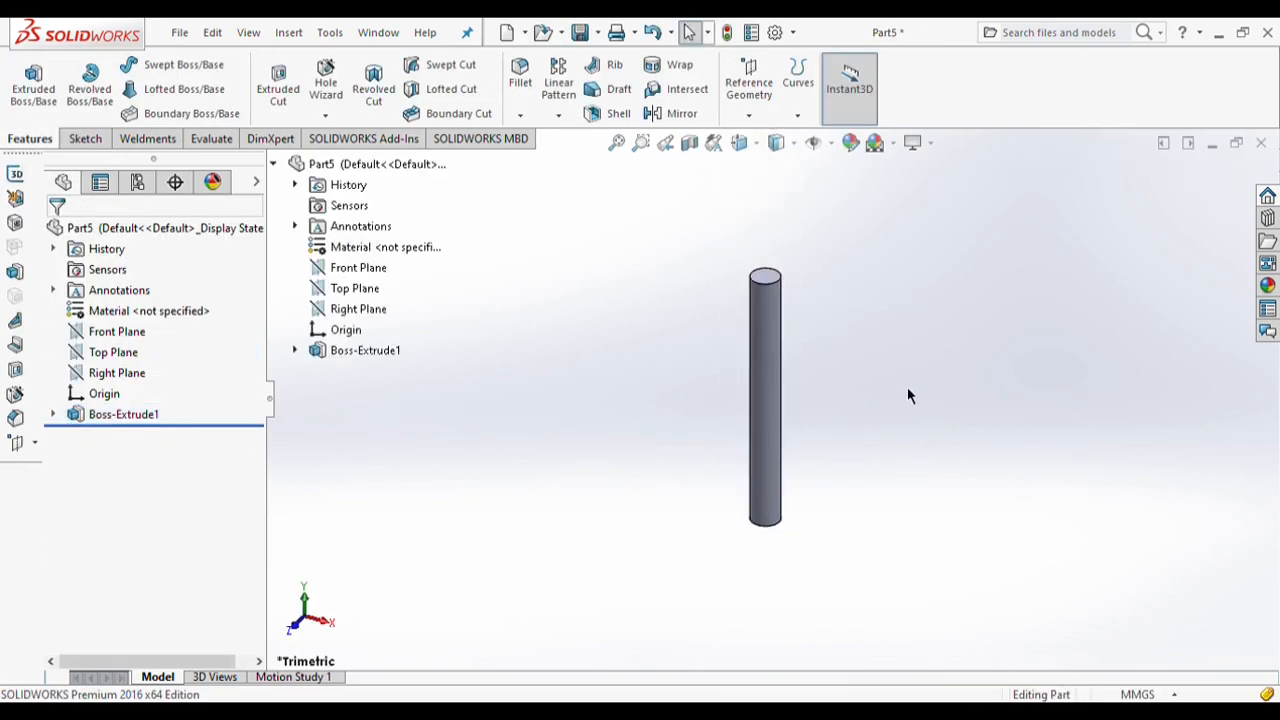
scroll(908, 389, down, 2)
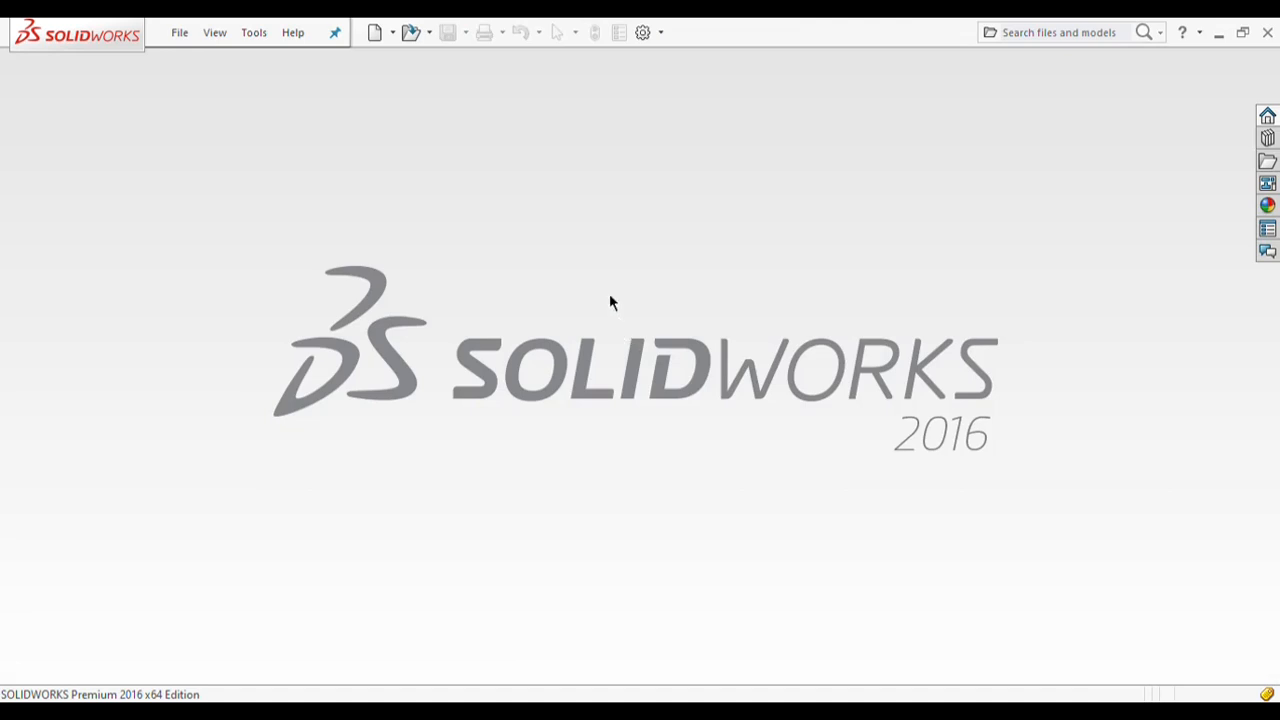
Step: Start a new assembly and place the Central Block, Collar, Fork, Pin and pin 1 parts in it
click(374, 35)
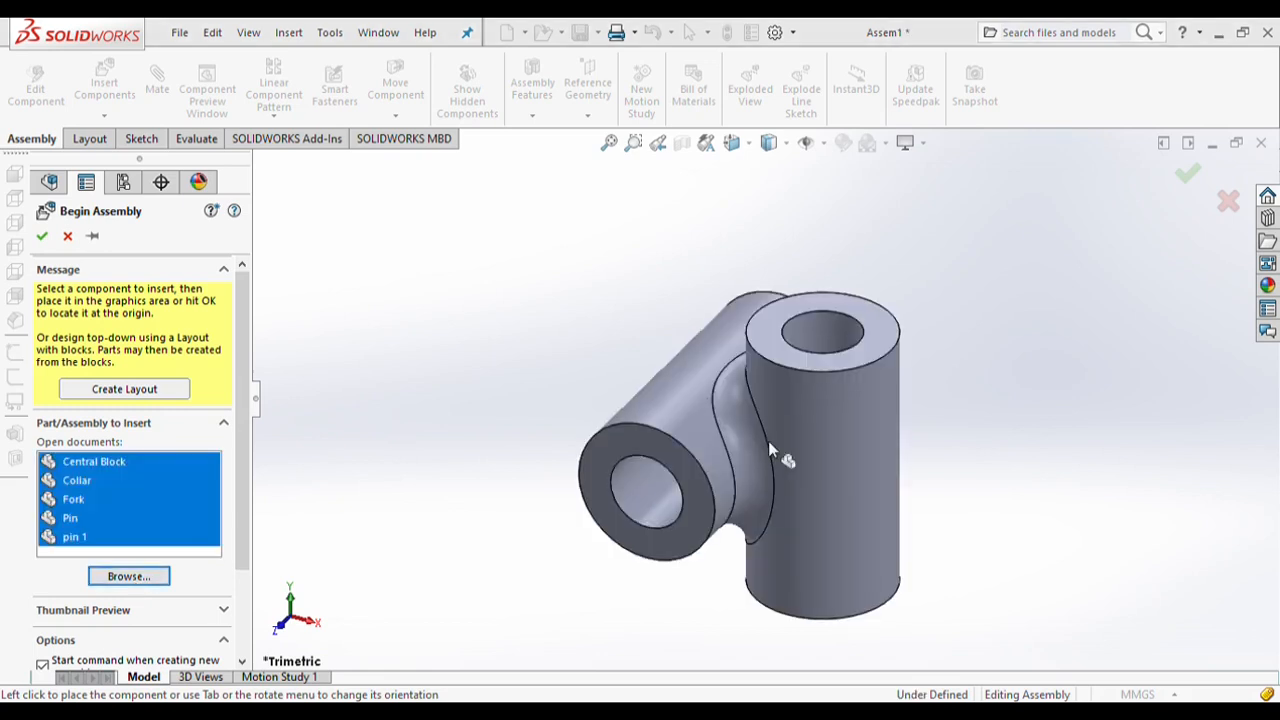
click(768, 441)
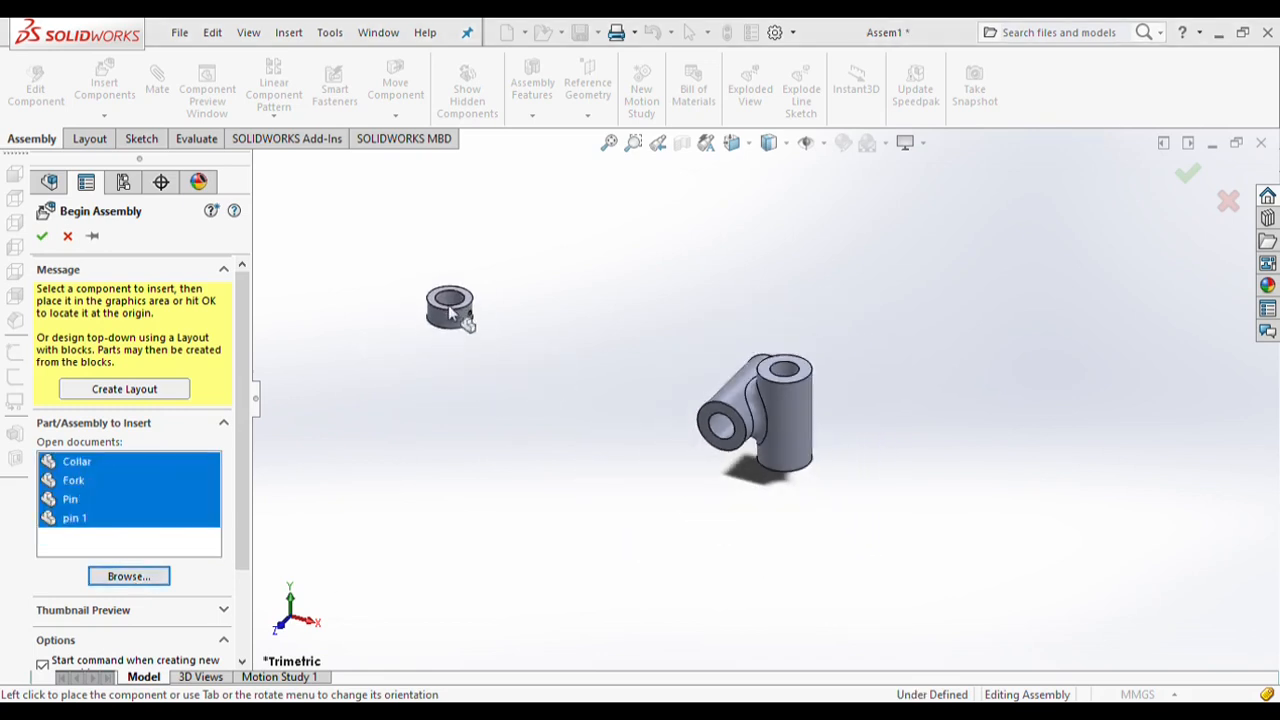
click(366, 238)
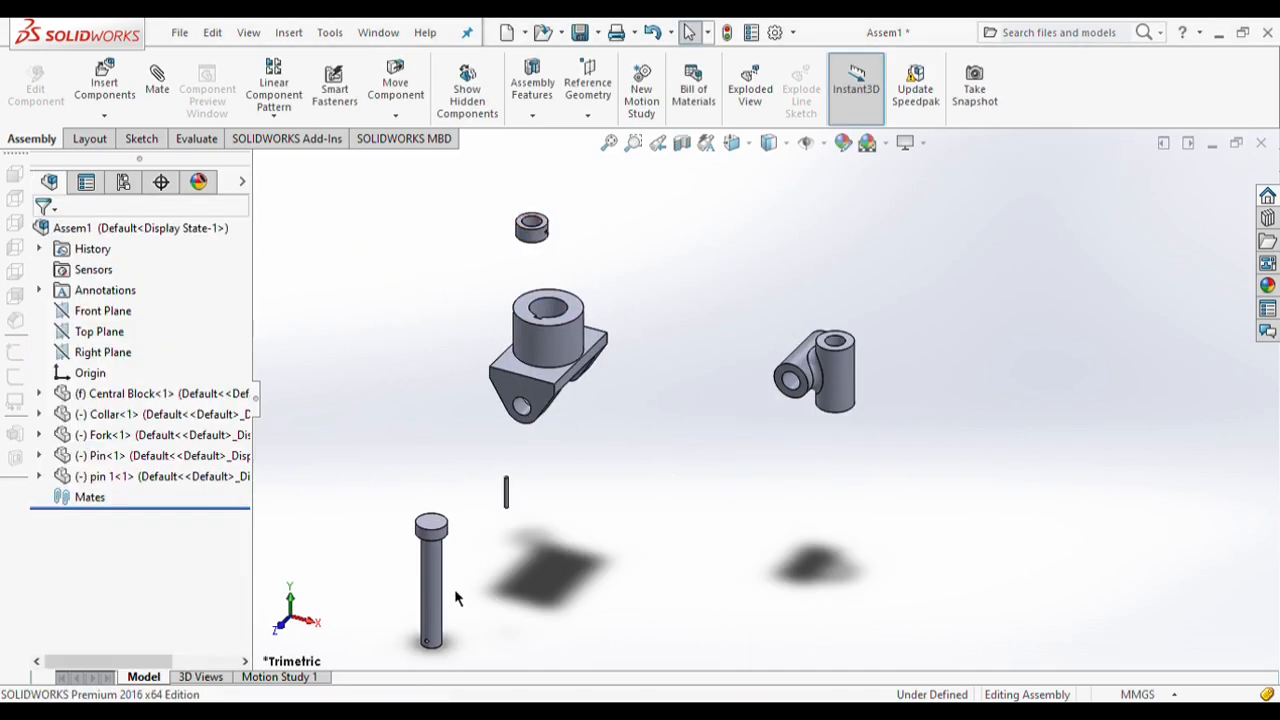
Step: Place a second copy of the Collar, Fork, pin 1 and Pin on the opposite side of the central block
click(540, 235)
ctrl+drag(540, 235, 1145, 232)
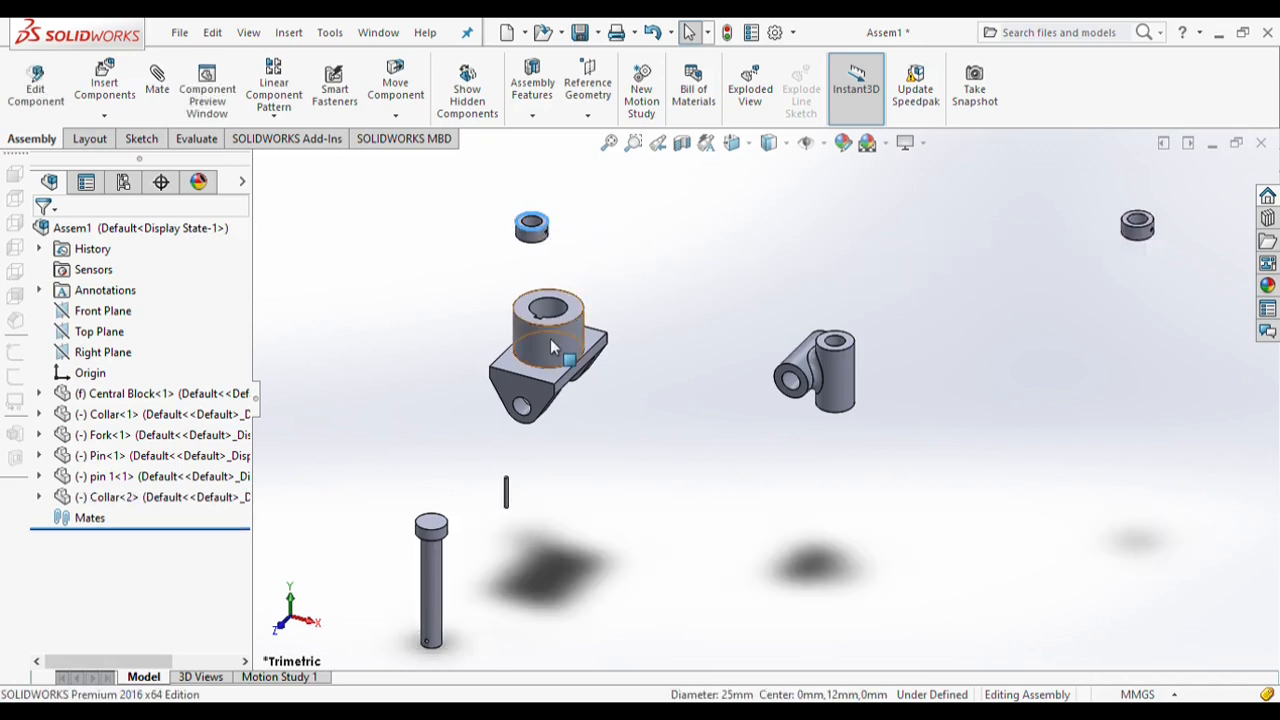
ctrl+drag(550, 341, 1140, 392)
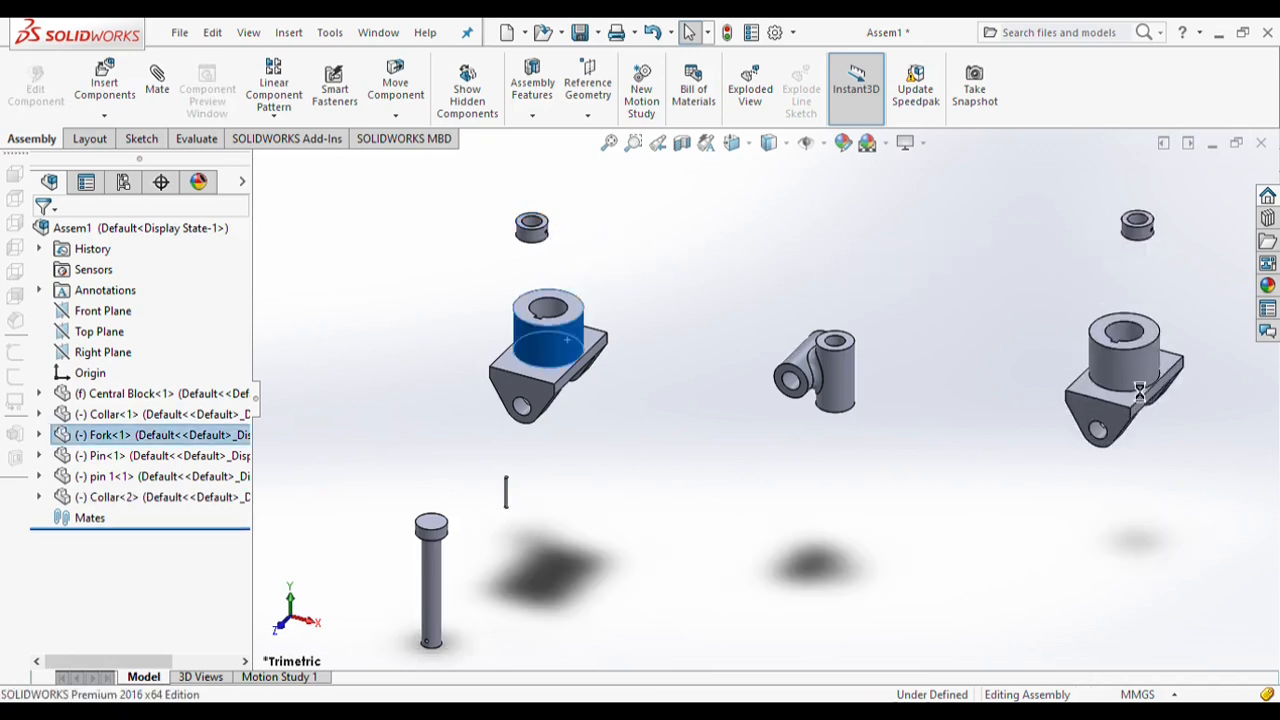
click(675, 523)
ctrl+drag(508, 494, 1084, 498)
ctrl+drag(432, 590, 1119, 590)
click(1060, 578)
Step: Add a Concentric mate between the central block's vertical bore and the lug hole of the first fork
scroll(888, 401, down, 3)
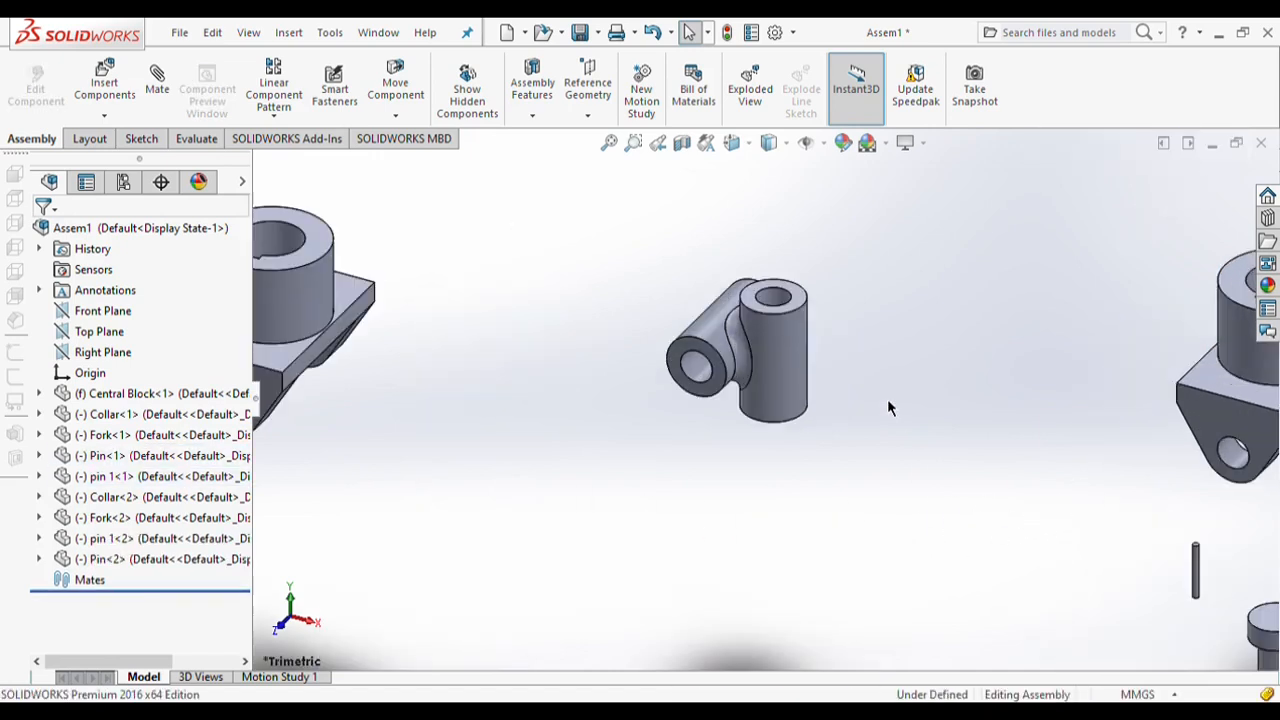
click(152, 98)
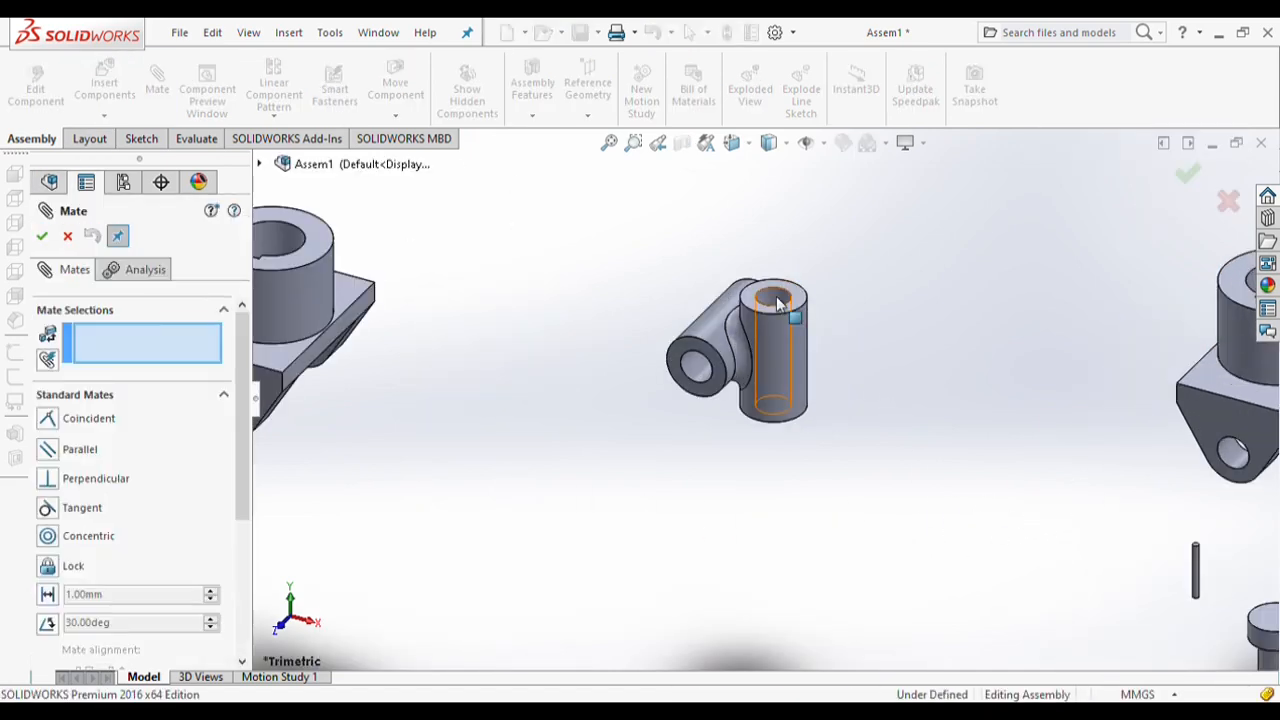
click(779, 304)
scroll(700, 380, up, 3)
scroll(560, 415, down, 3)
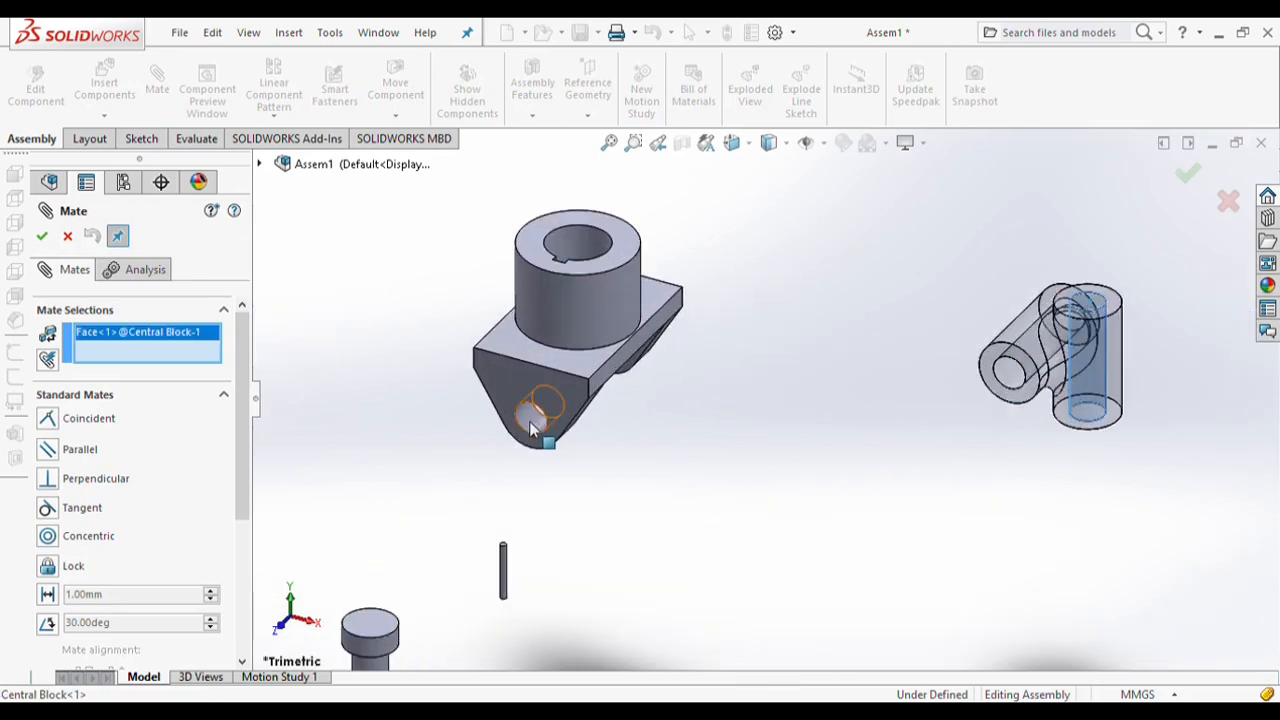
click(531, 427)
key(Return)
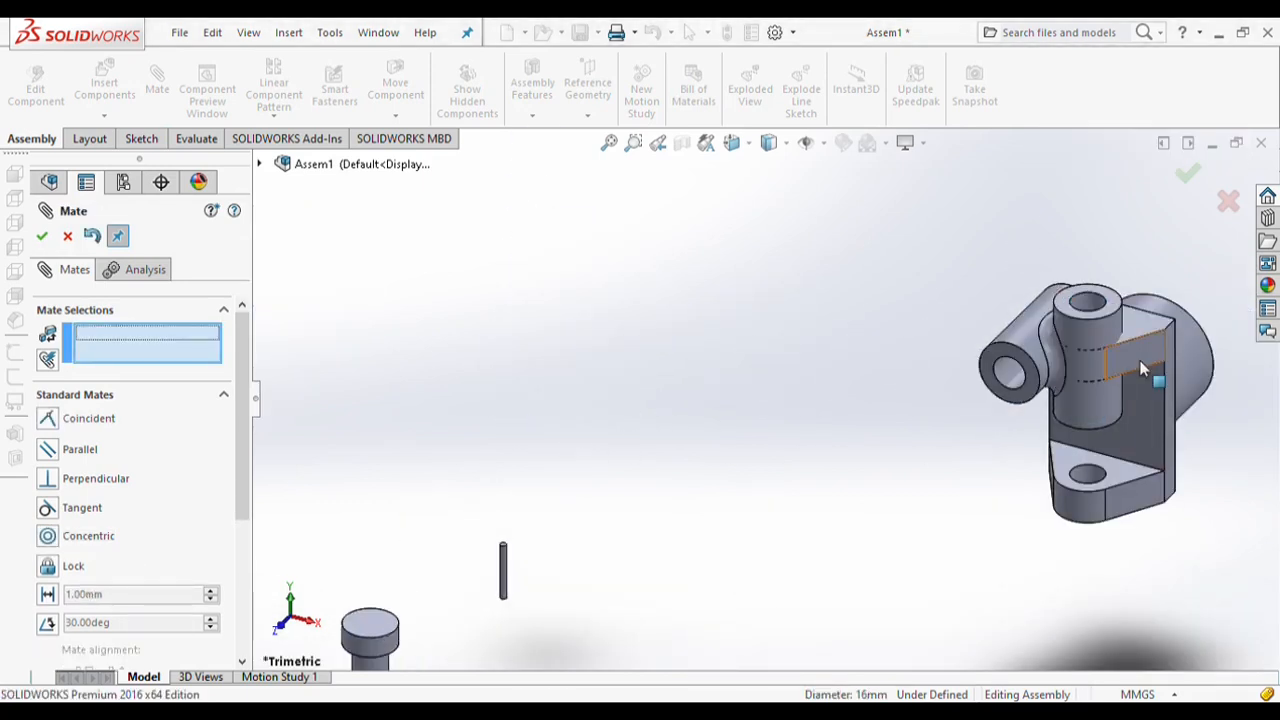
Step: Add a Coincident mate between the first fork's inner lug face and the vertical tube's end face, and swing the fork around the tube
click(1130, 470)
key(Up)
key(Up)
key(Up)
key(Up)
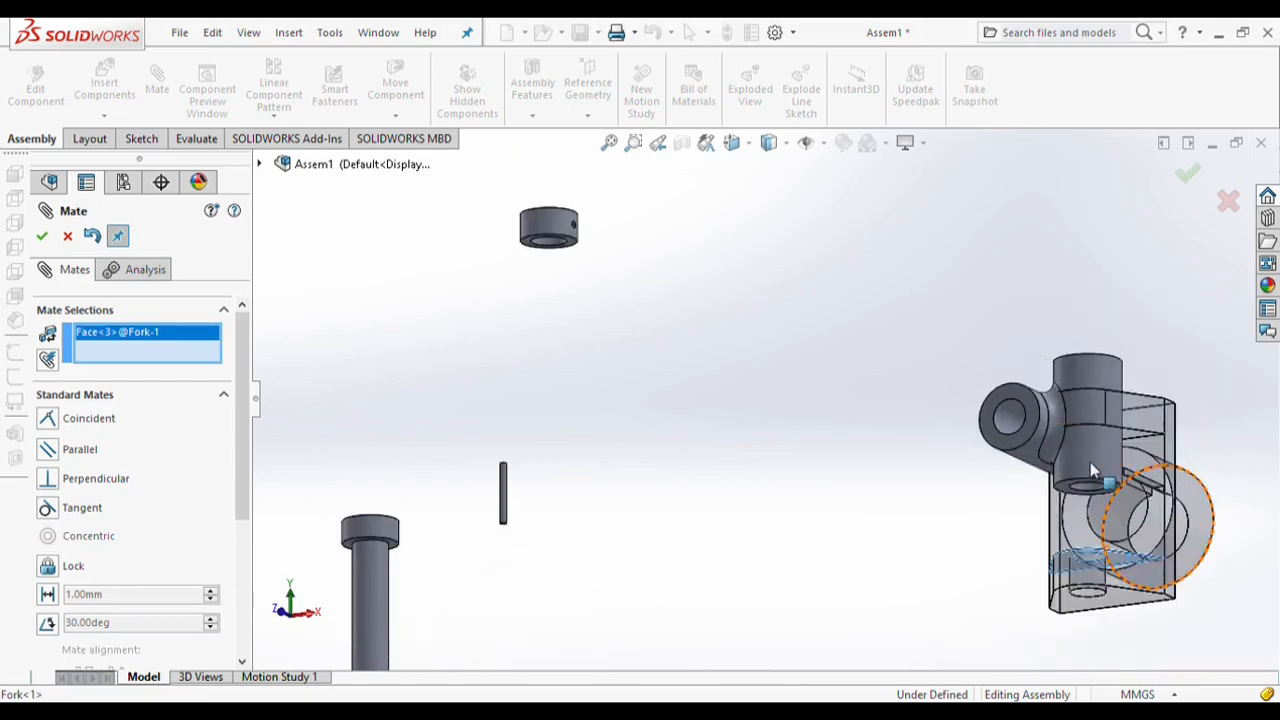
click(1108, 514)
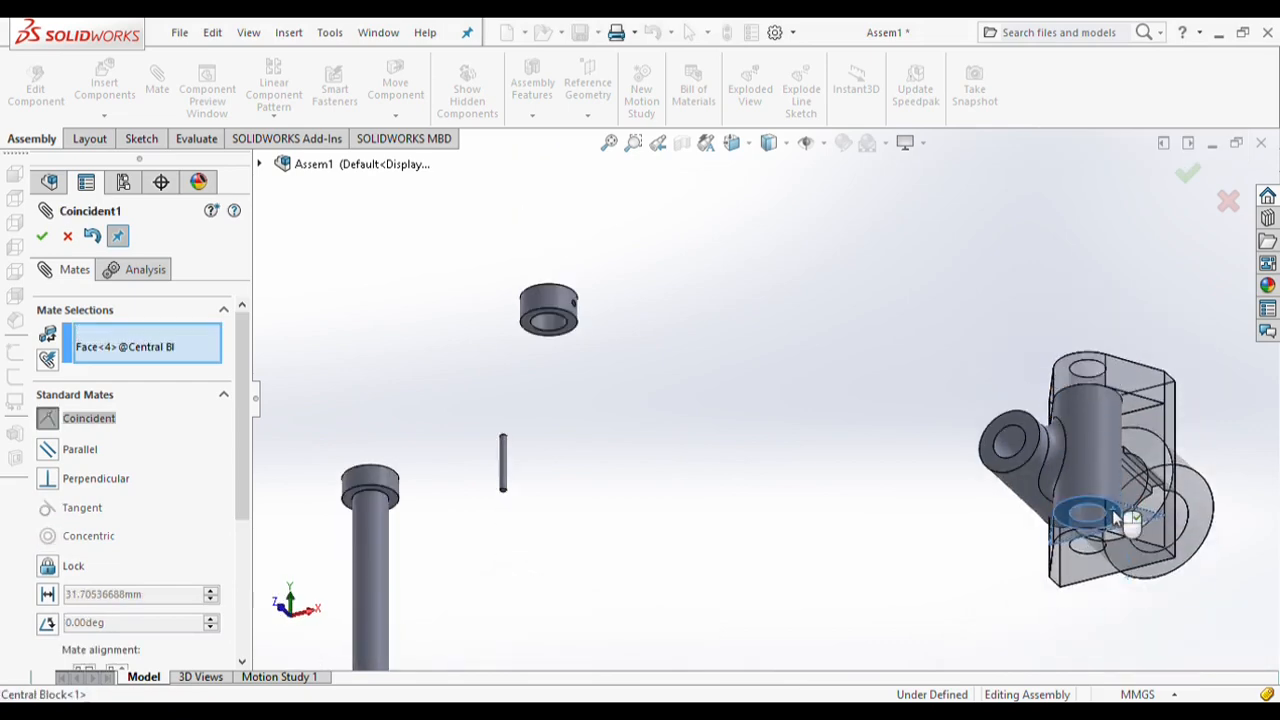
key(Return)
drag(1185, 468, 1167, 385)
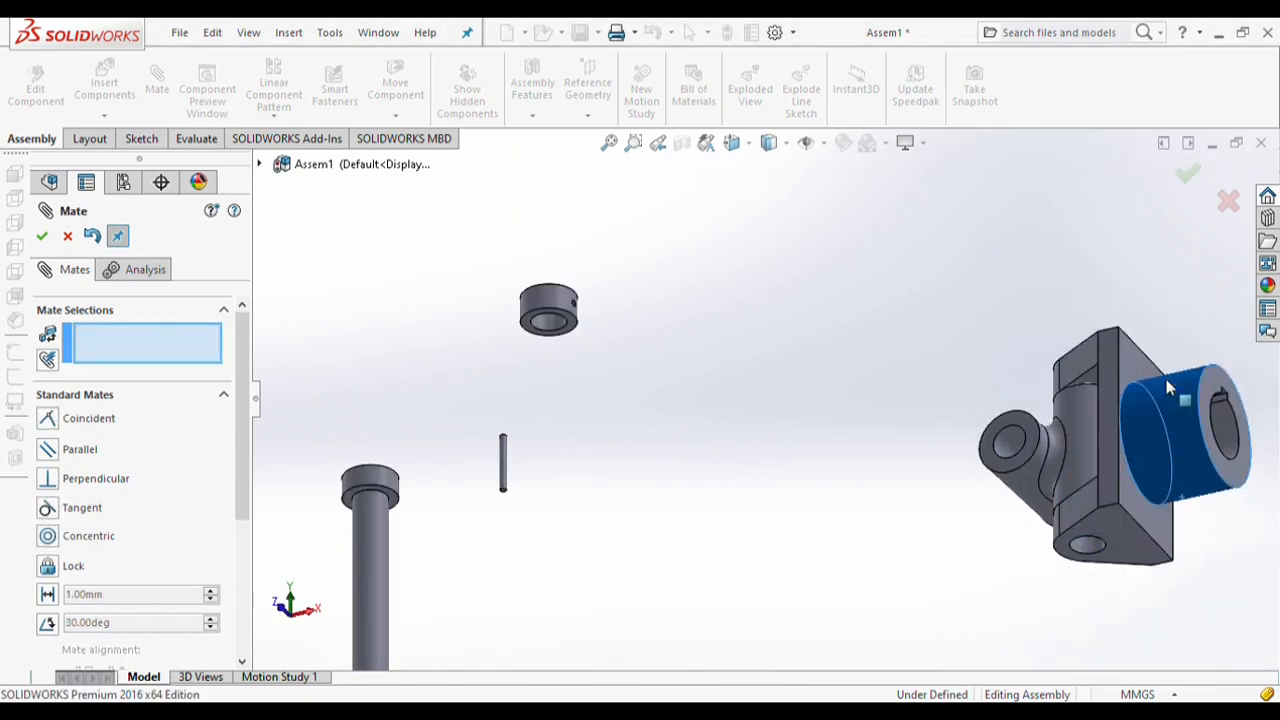
Step: Add a Concentric mate between the second fork's lug hole and the bore of the central block's other tube
scroll(1224, 484, up, 4)
scroll(1228, 445, down, 4)
click(931, 380)
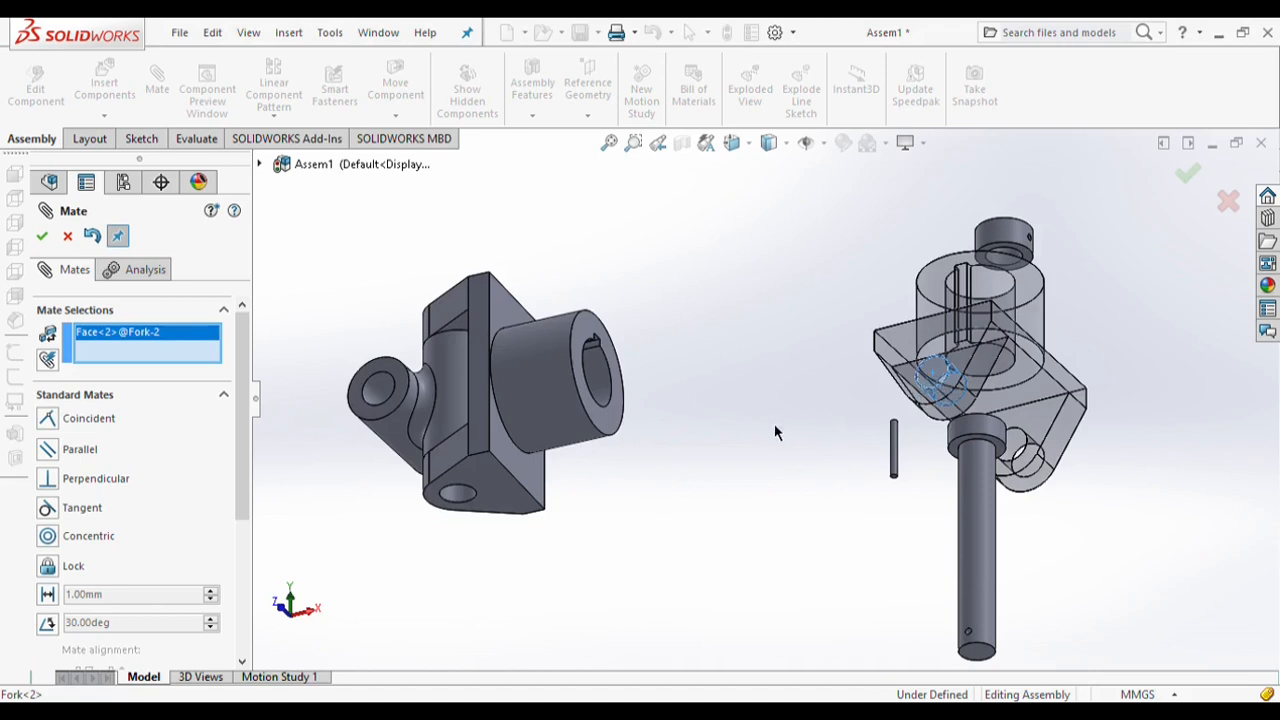
scroll(775, 432, up, 2)
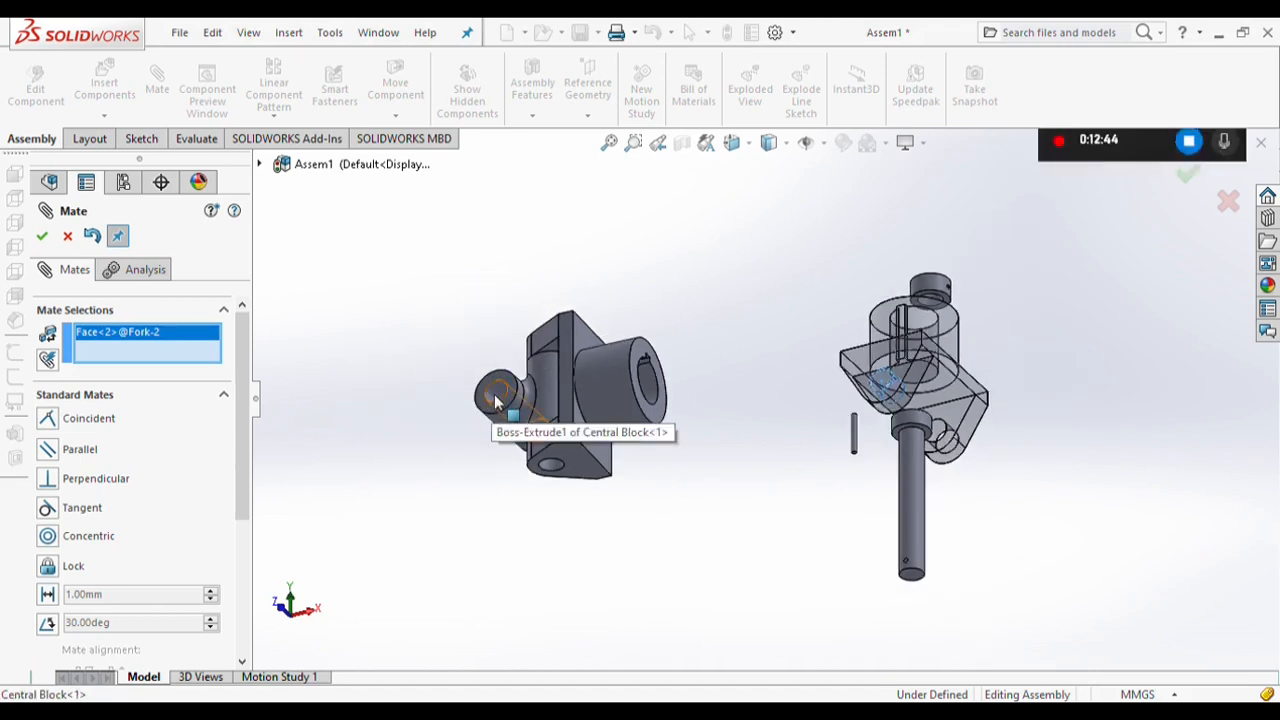
click(500, 398)
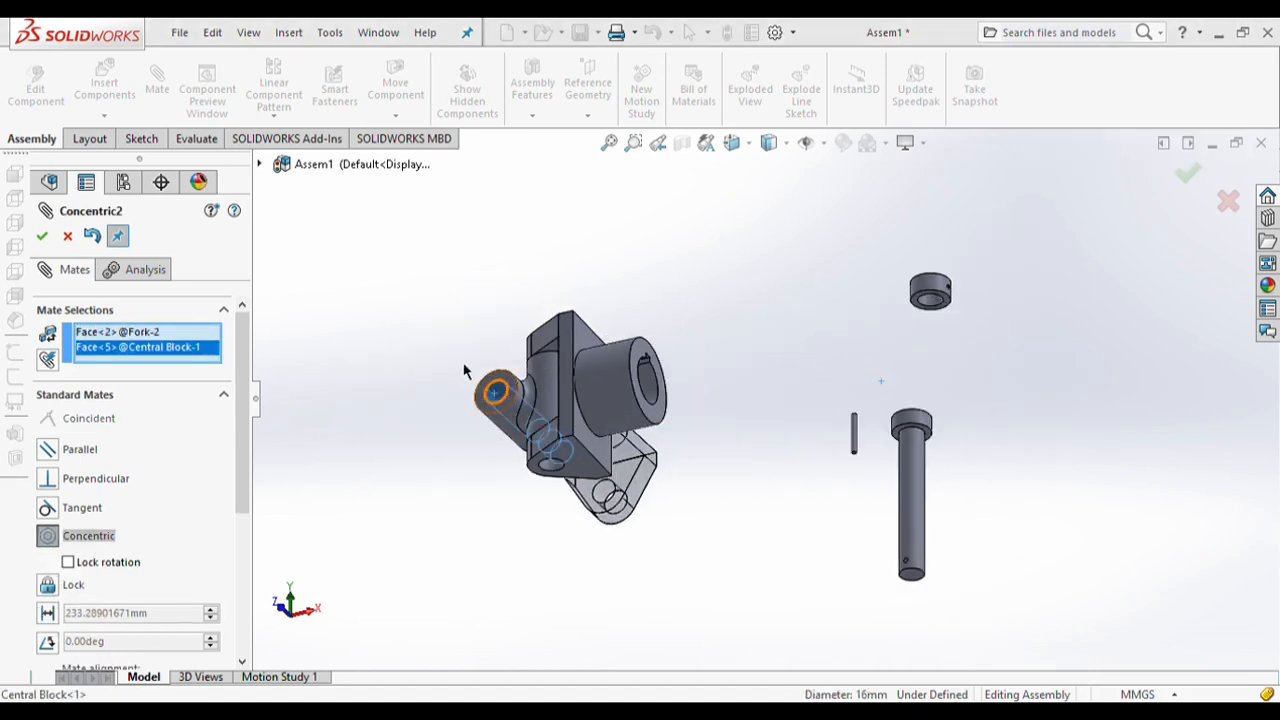
key(Return)
Step: Add a Coincident mate between the second fork's inner lug face and the other tube's end face, and swing the fork outward
scroll(717, 471, down, 2)
click(570, 480)
key(Up)
key(Up)
key(Up)
key(Up)
key(Up)
key(Up)
key(Up)
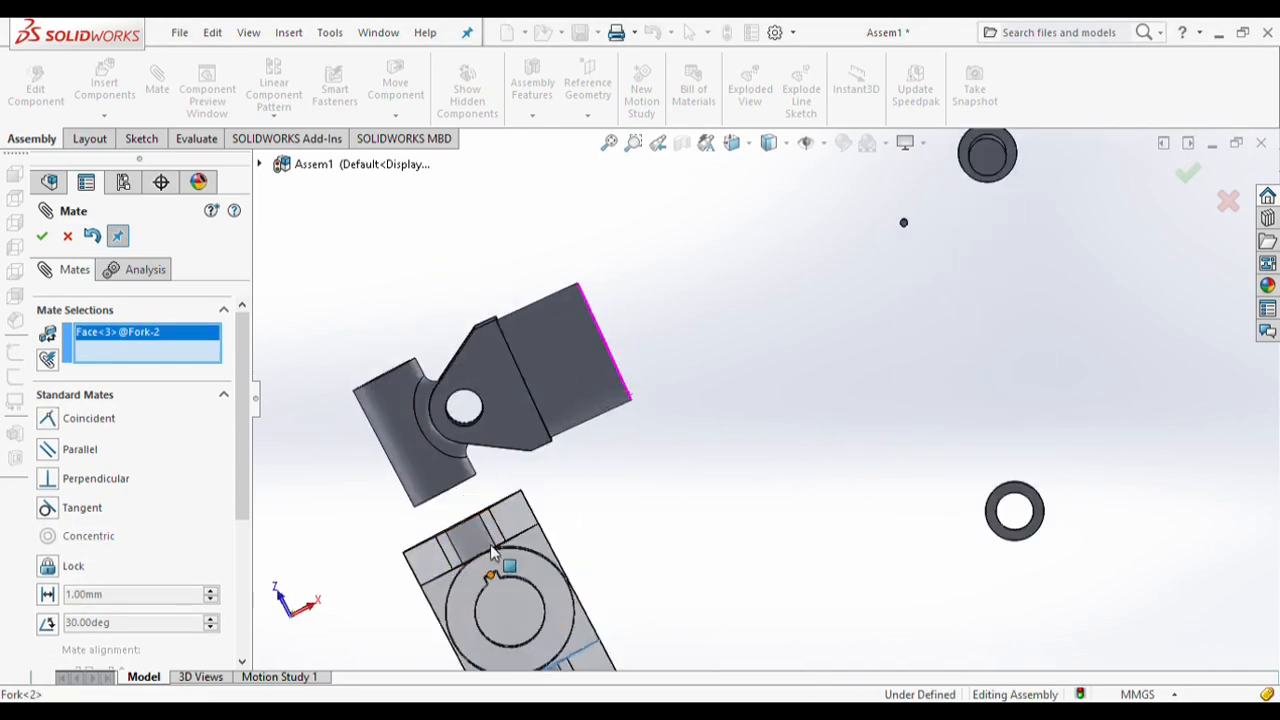
click(462, 488)
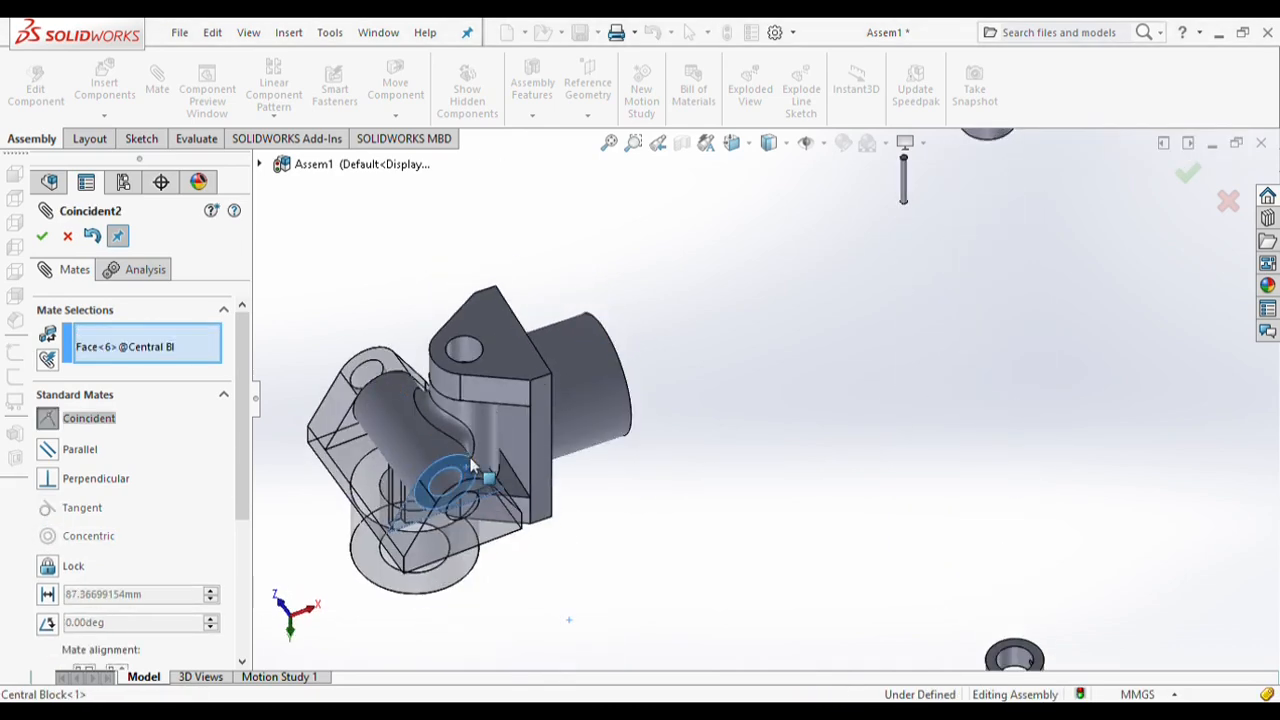
key(Return)
scroll(440, 503, up, 5)
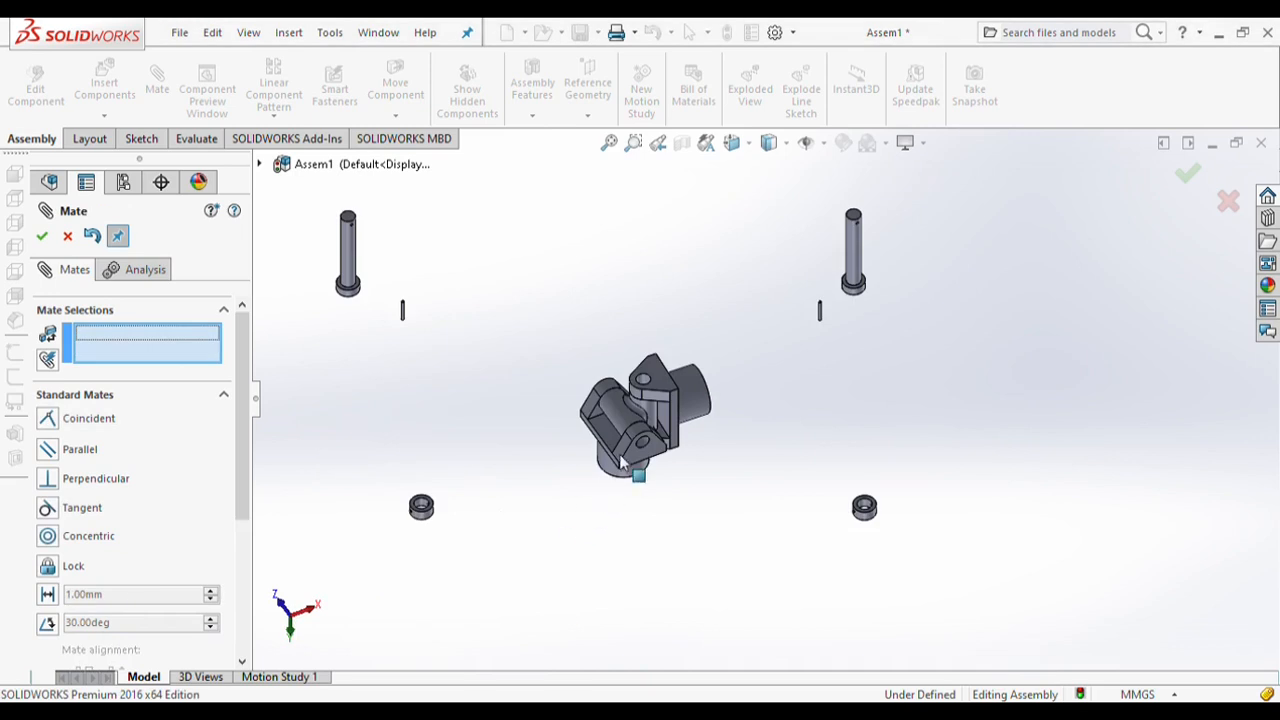
drag(609, 475, 532, 408)
Step: Add a Concentric mate between the shank of the second headed pin and the first fork's lug hole
scroll(932, 275, down, 3)
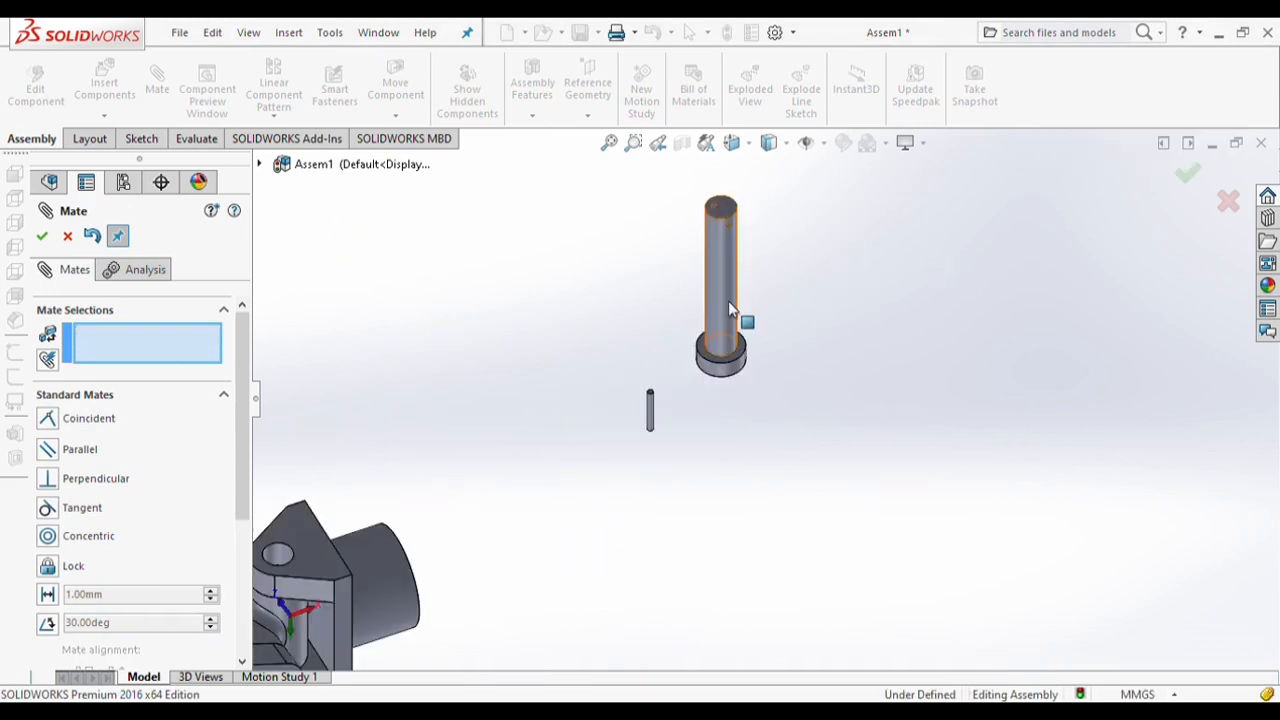
click(726, 300)
scroll(700, 360, up, 3)
scroll(585, 427, down, 4)
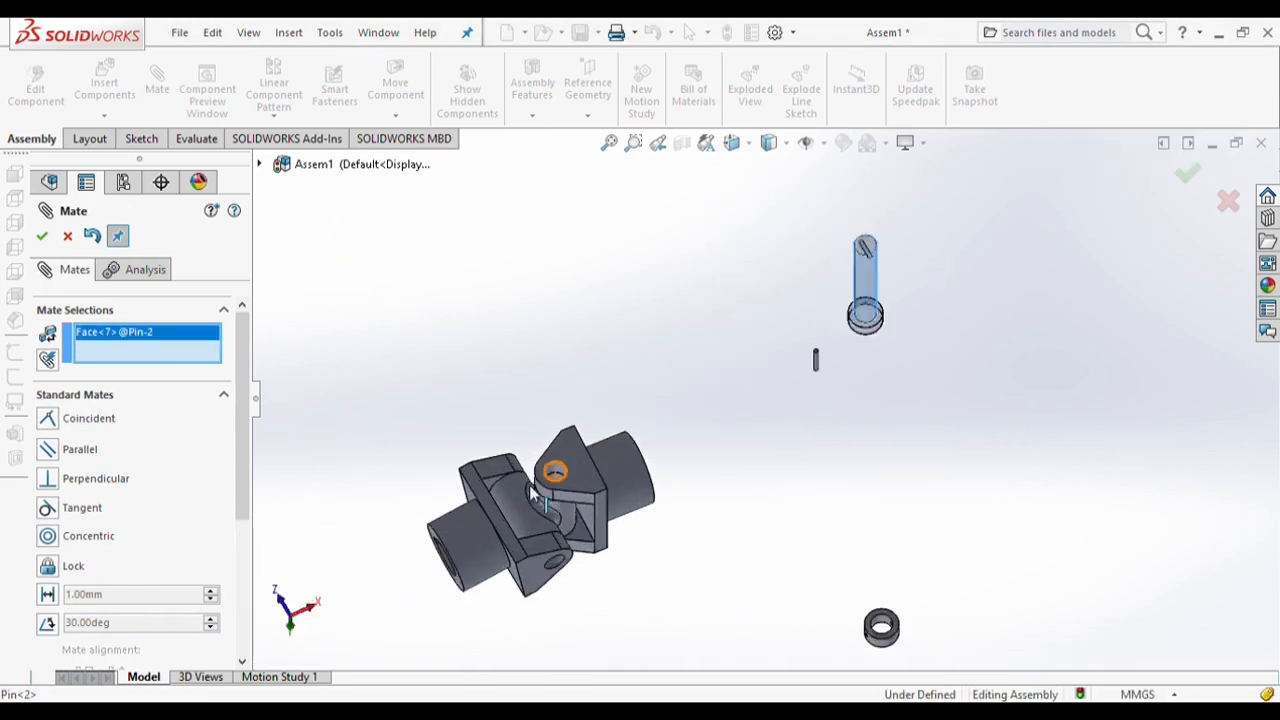
click(590, 437)
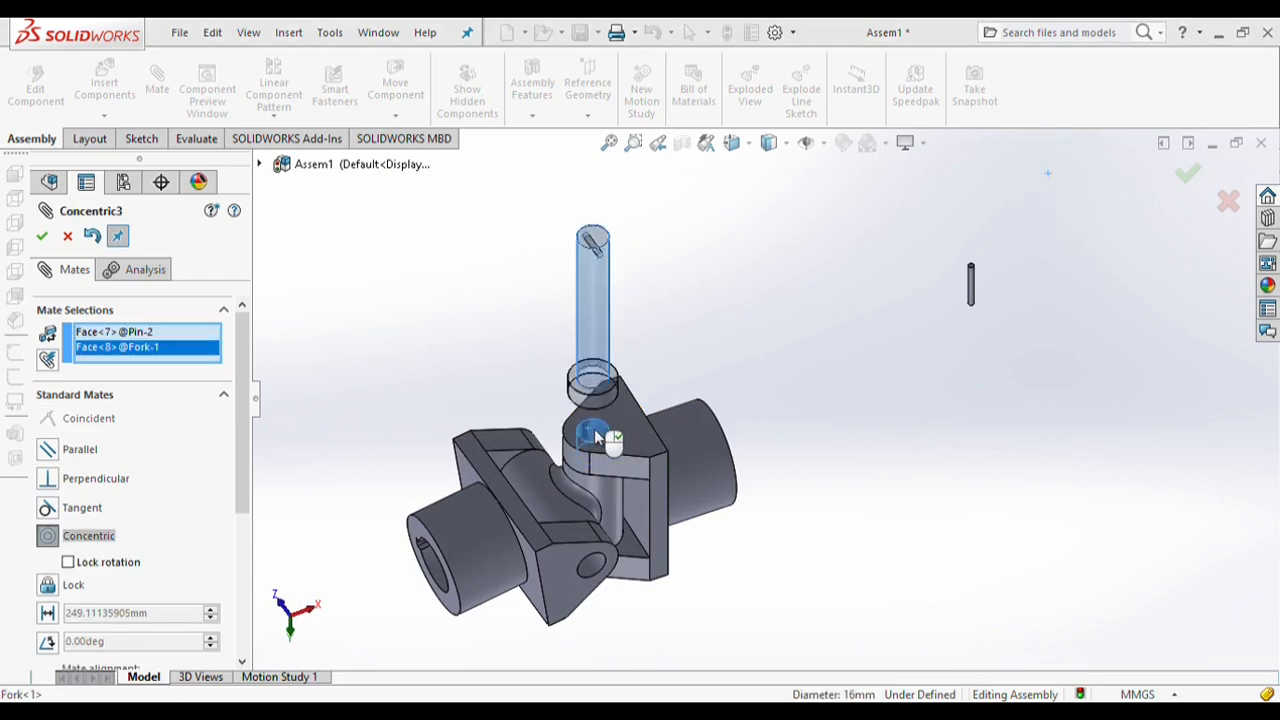
key(Return)
Step: Add a Coincident mate between the underside of the second pin's head and the first fork's outer lug face
scroll(580, 388, down, 2)
scroll(580, 388, down, 3)
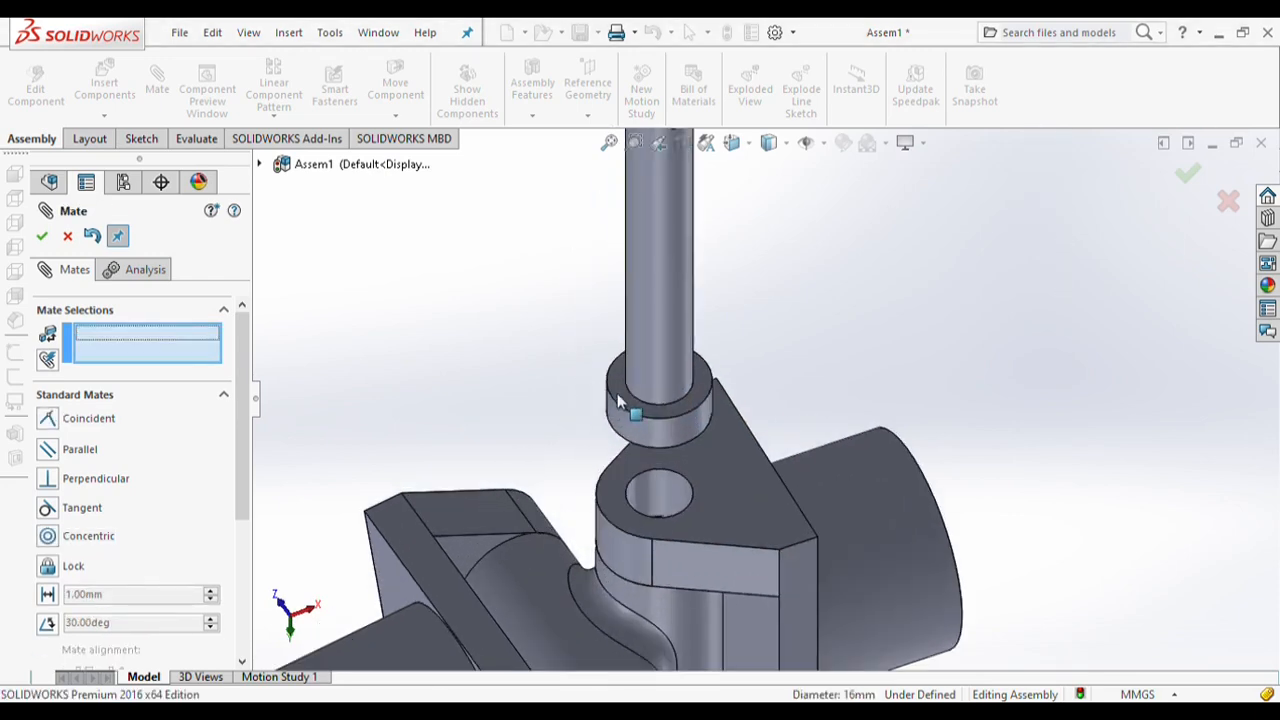
click(585, 392)
scroll(794, 651, up, 3)
scroll(794, 651, down, 2)
scroll(746, 531, down, 6)
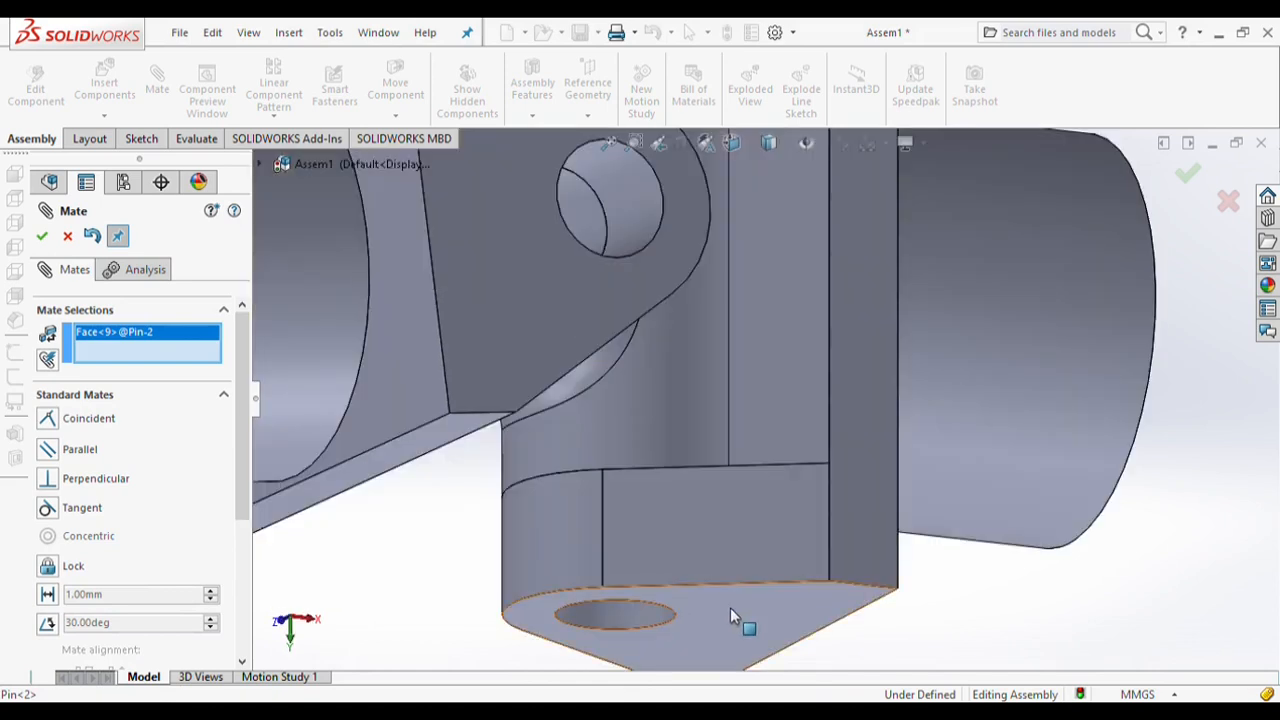
click(731, 610)
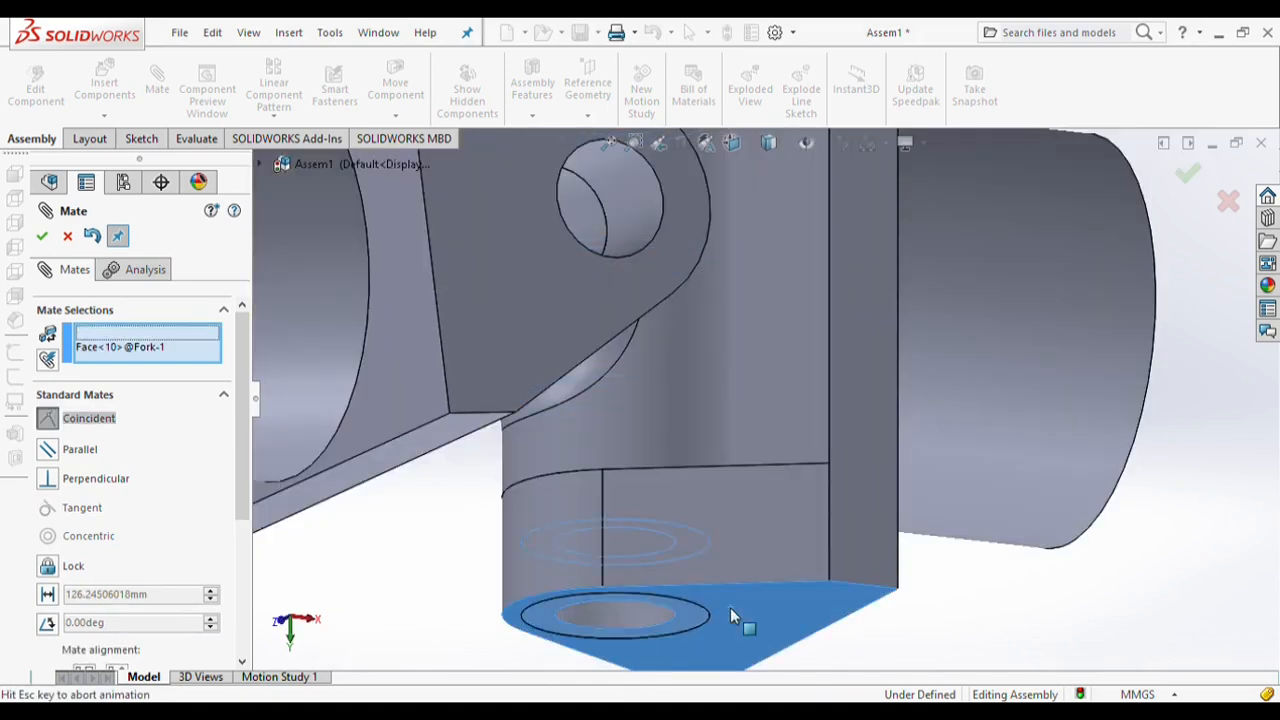
key(Return)
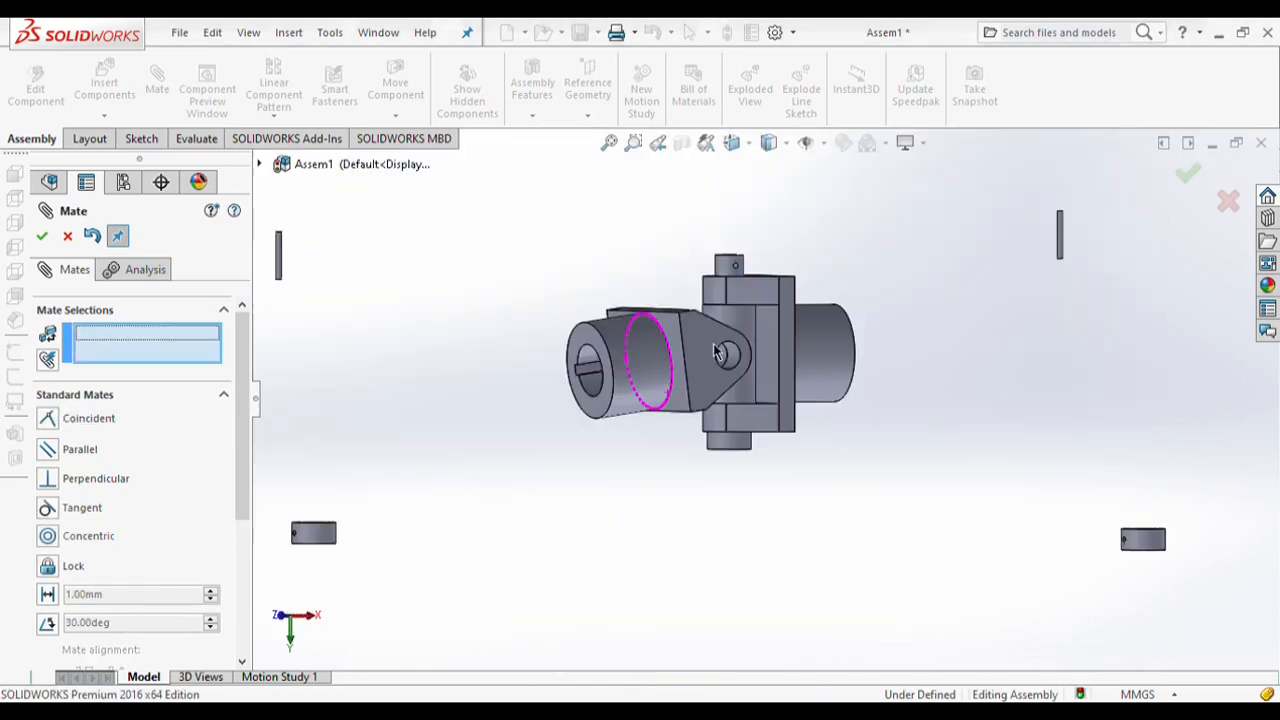
Step: Add a Concentric mate between the shank of the first headed pin and the second fork's lug hole
scroll(563, 294, up, 3)
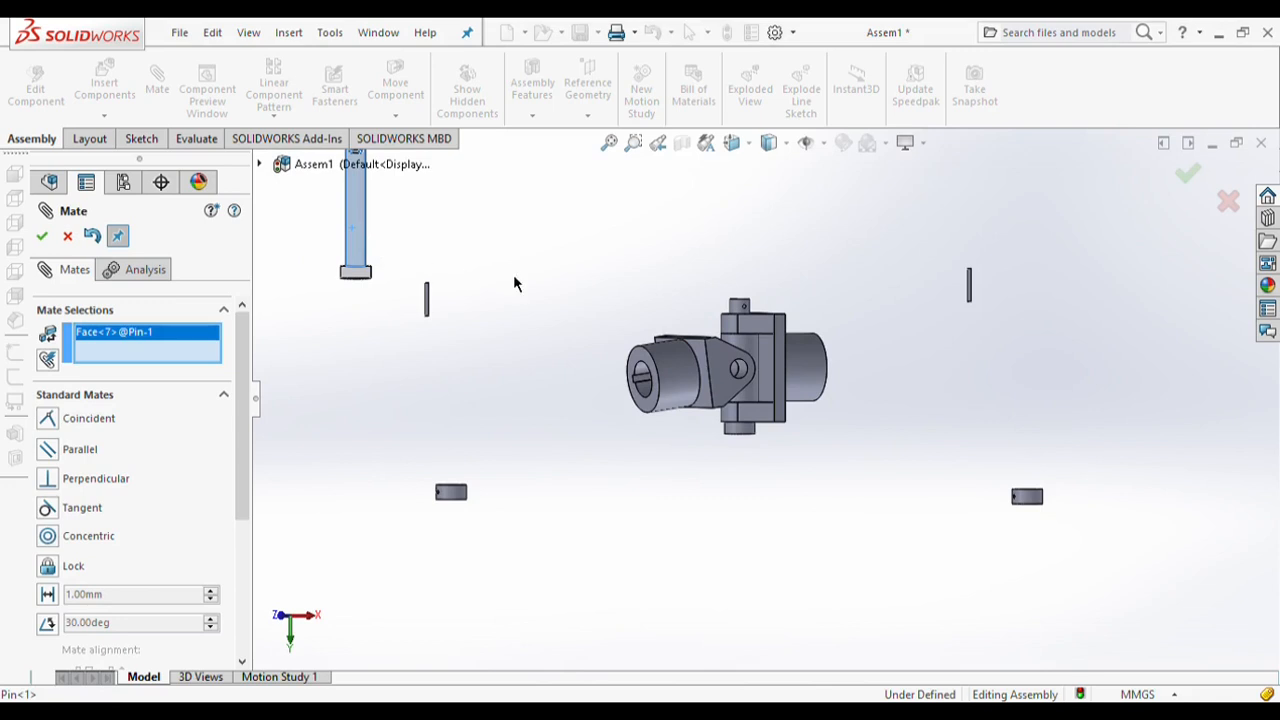
middle_drag(513, 284, 584, 297)
scroll(731, 368, down, 8)
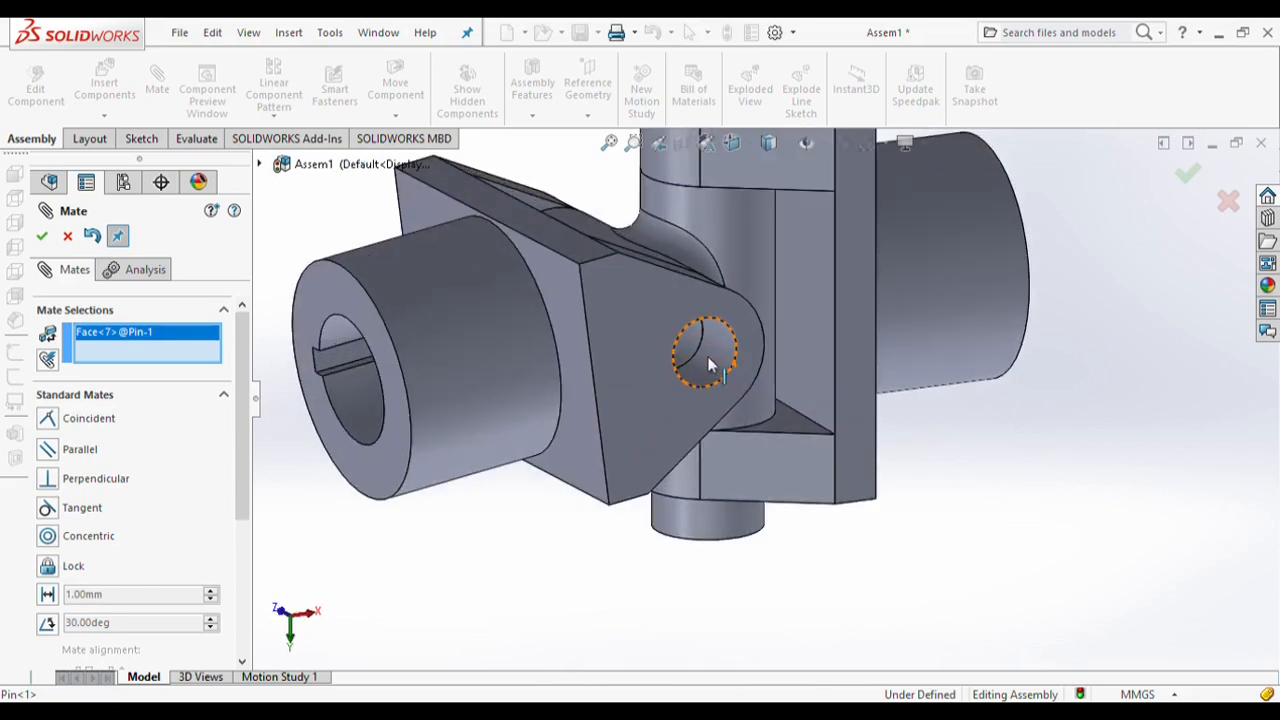
click(714, 368)
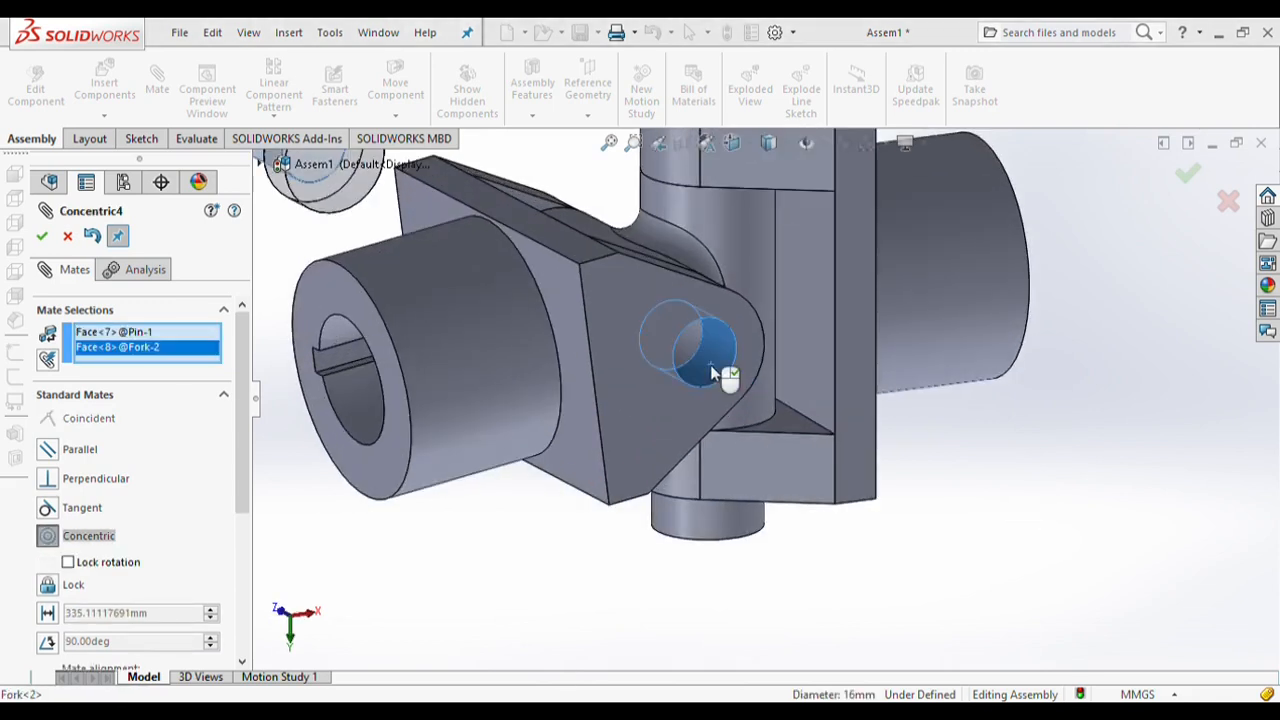
click(943, 332)
Step: Add a Coincident mate between the second fork's outer lug face and the underside of the first headed pin's head
click(651, 413)
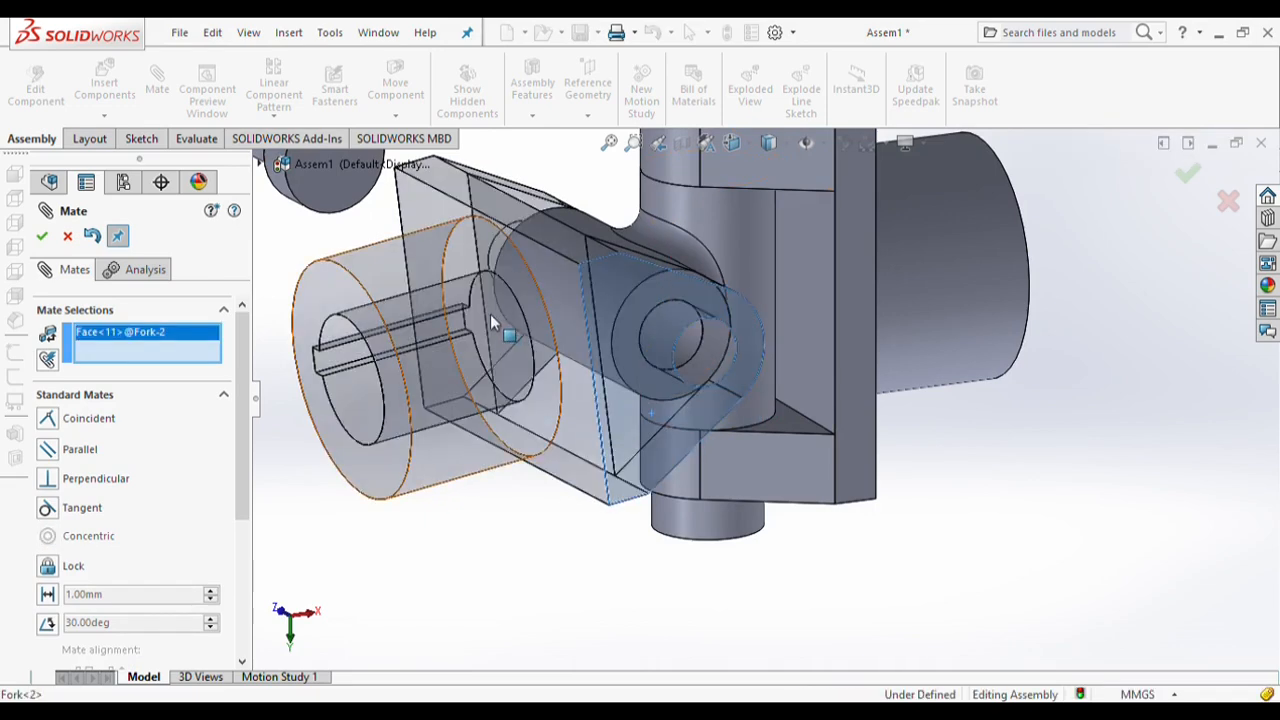
scroll(490, 315, up, 5)
middle_drag(490, 315, 720, 388)
scroll(720, 388, down, 2)
click(760, 441)
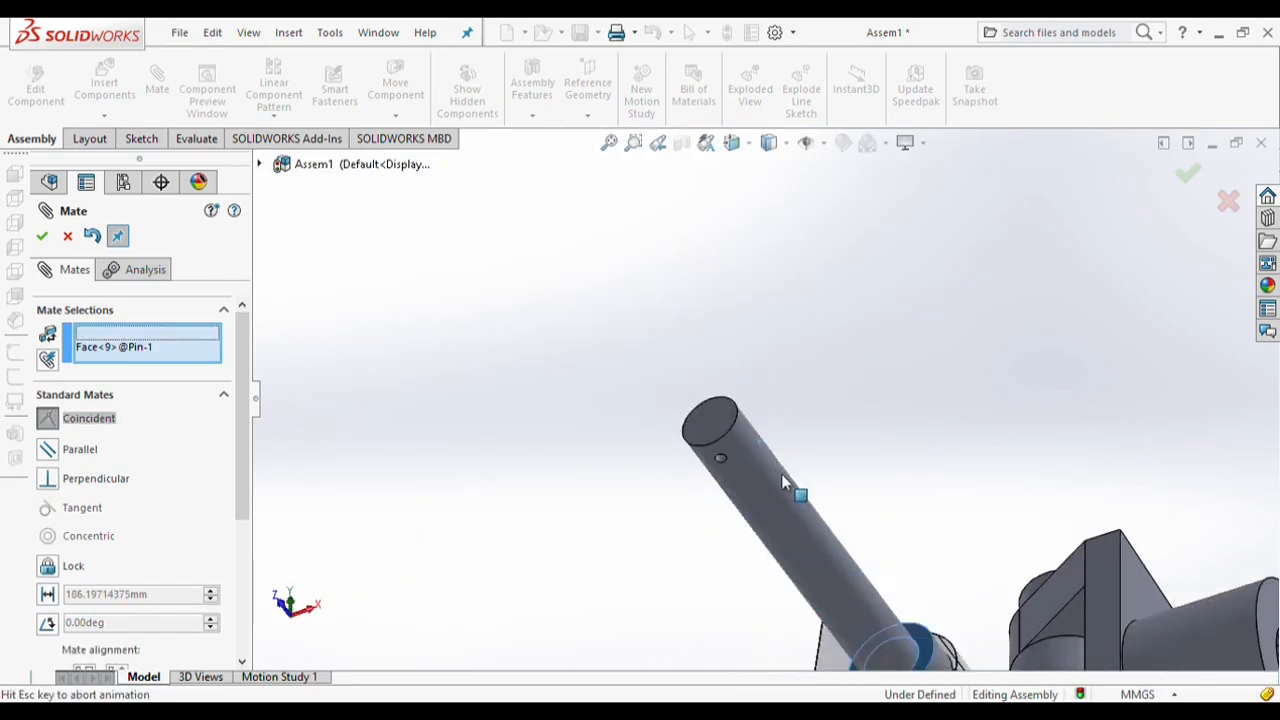
right_click(829, 486)
Step: Add a Concentric mate between the first collar's bore and the shank of the first headed pin
scroll(743, 517, up, 5)
scroll(531, 537, down, 3)
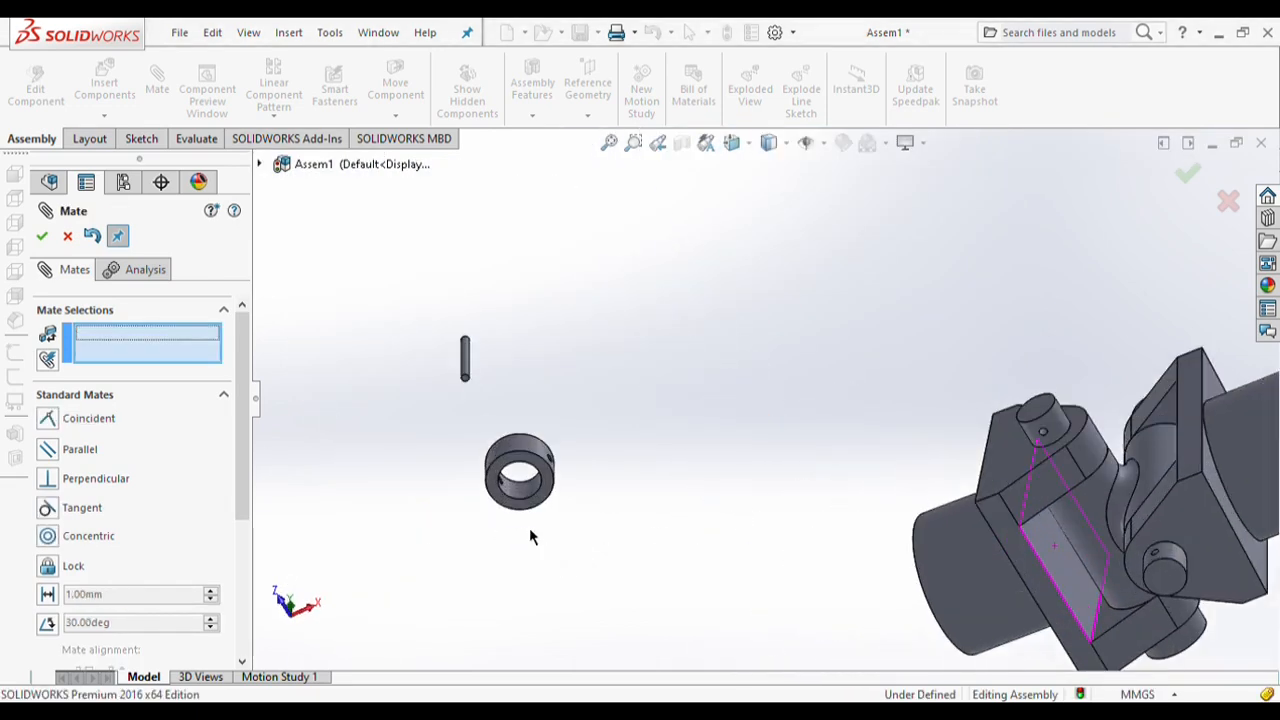
click(519, 497)
scroll(993, 316, down, 4)
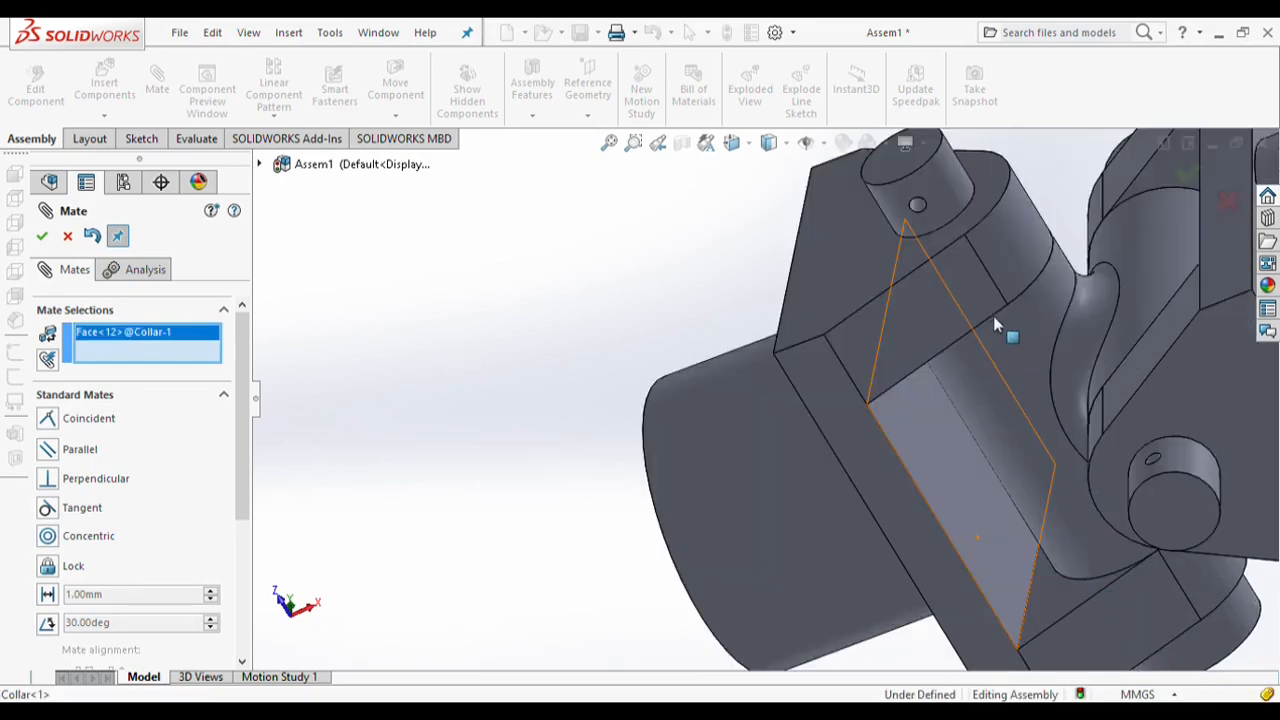
click(931, 149)
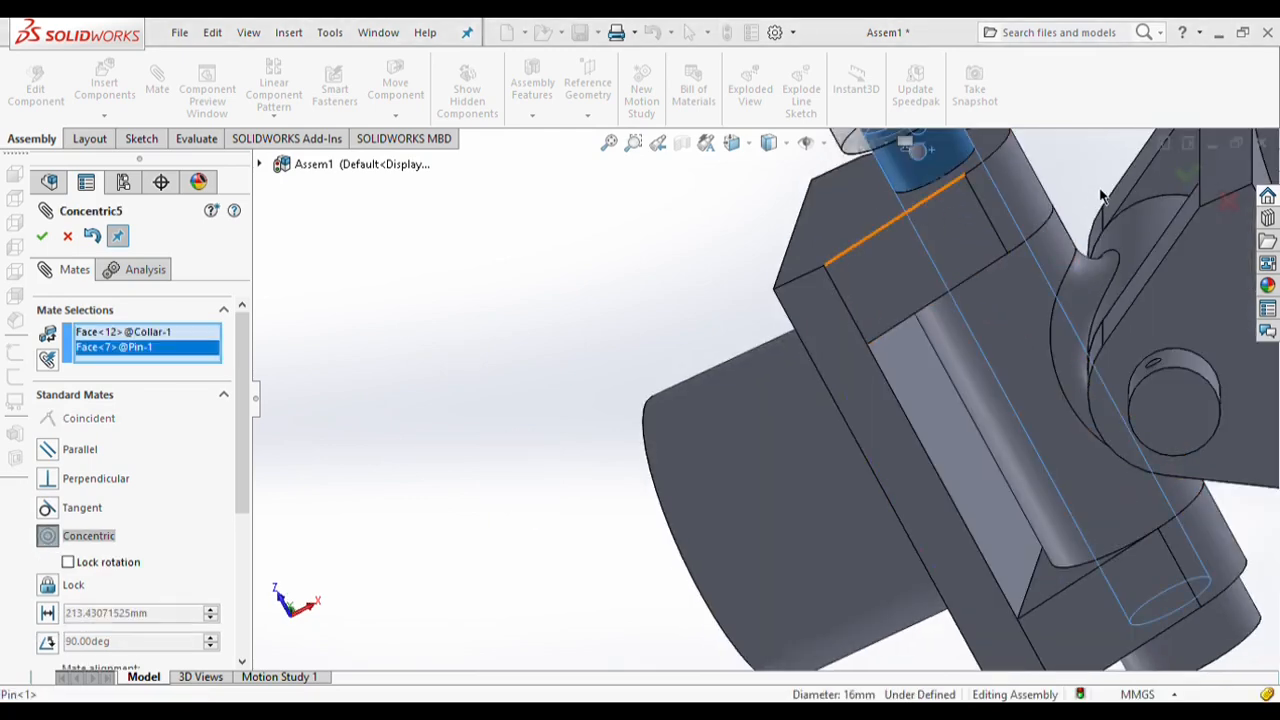
click(1142, 181)
Step: Add a Concentric mate between the first collar's small radial hole and the cross hole of the first headed pin
scroll(881, 180, up, 1)
scroll(881, 180, down, 4)
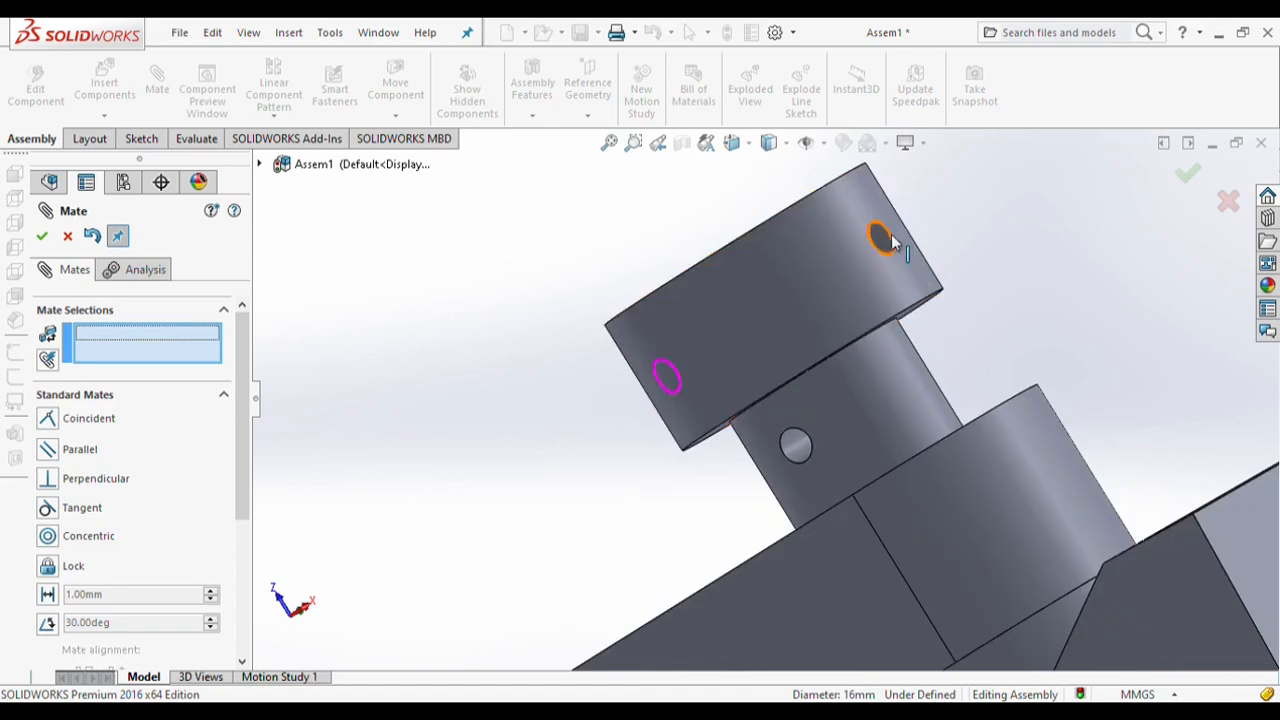
click(881, 240)
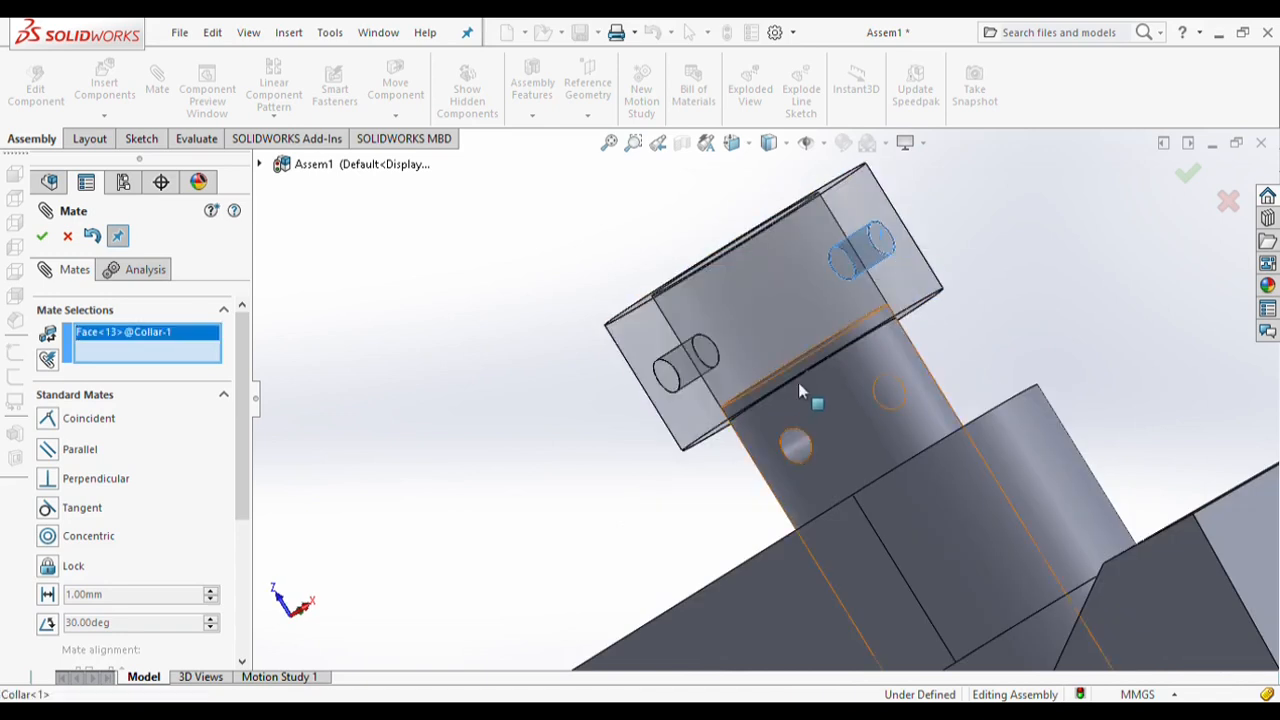
click(789, 455)
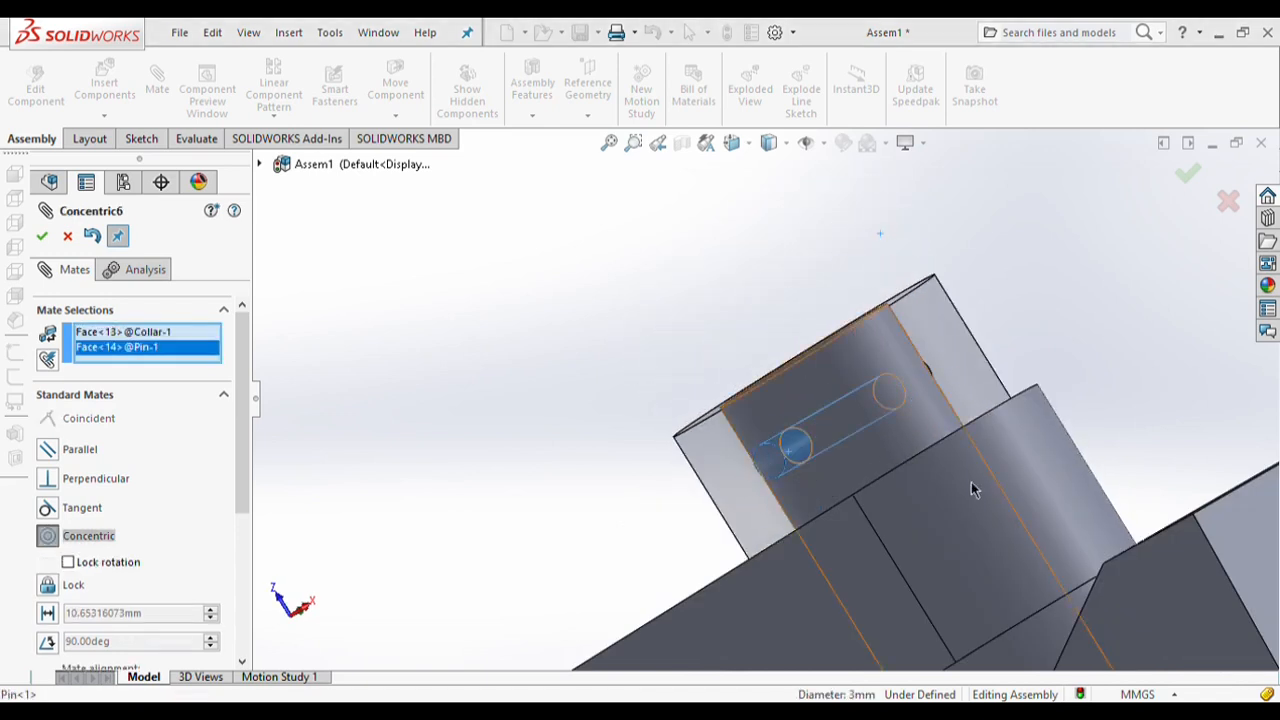
click(1010, 484)
Step: Add a Concentric mate between the second collar's bore and the shank of the second headed pin
scroll(1009, 482, up, 4)
scroll(740, 480, up, 3)
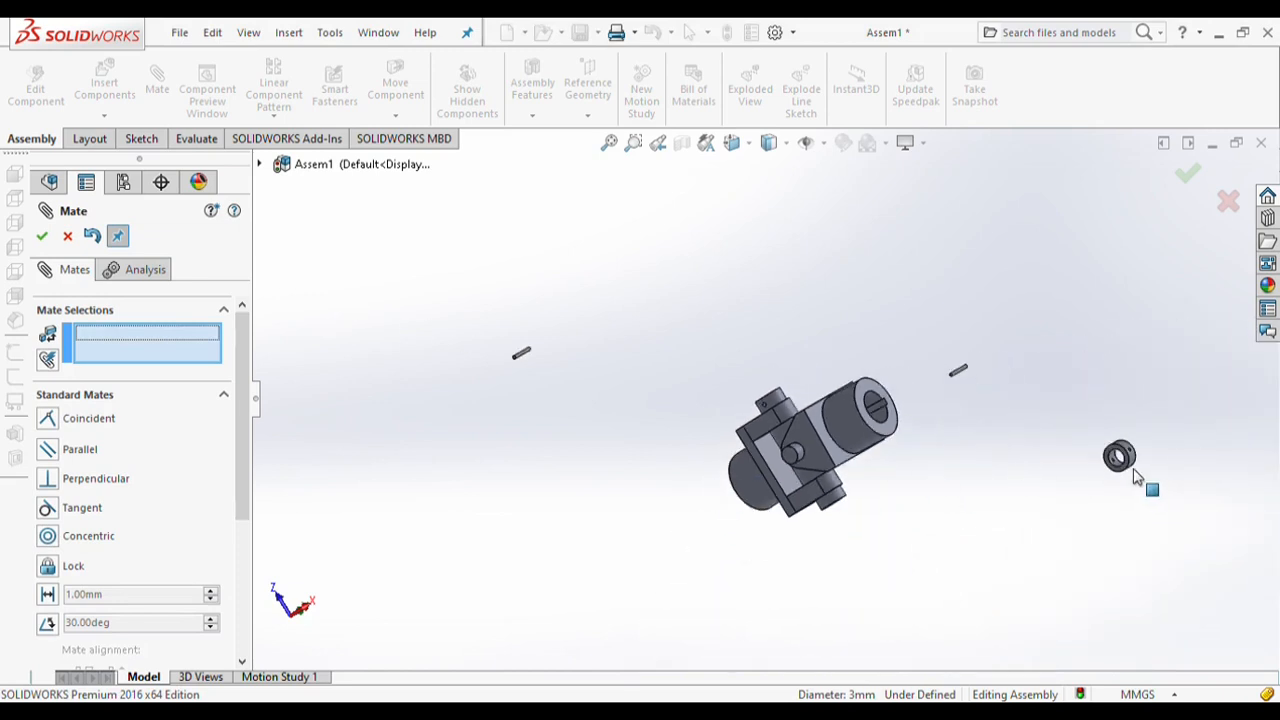
scroll(1048, 423, down, 6)
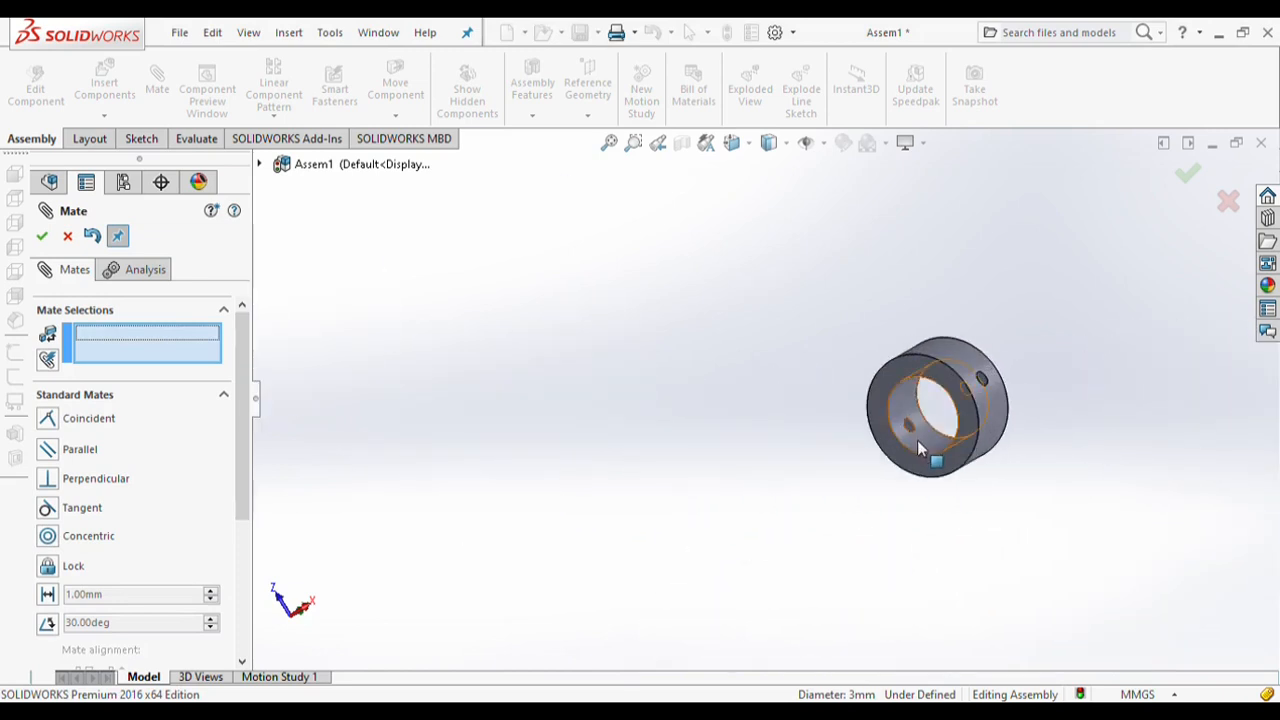
click(917, 440)
scroll(653, 448, up, 3)
scroll(526, 428, down, 3)
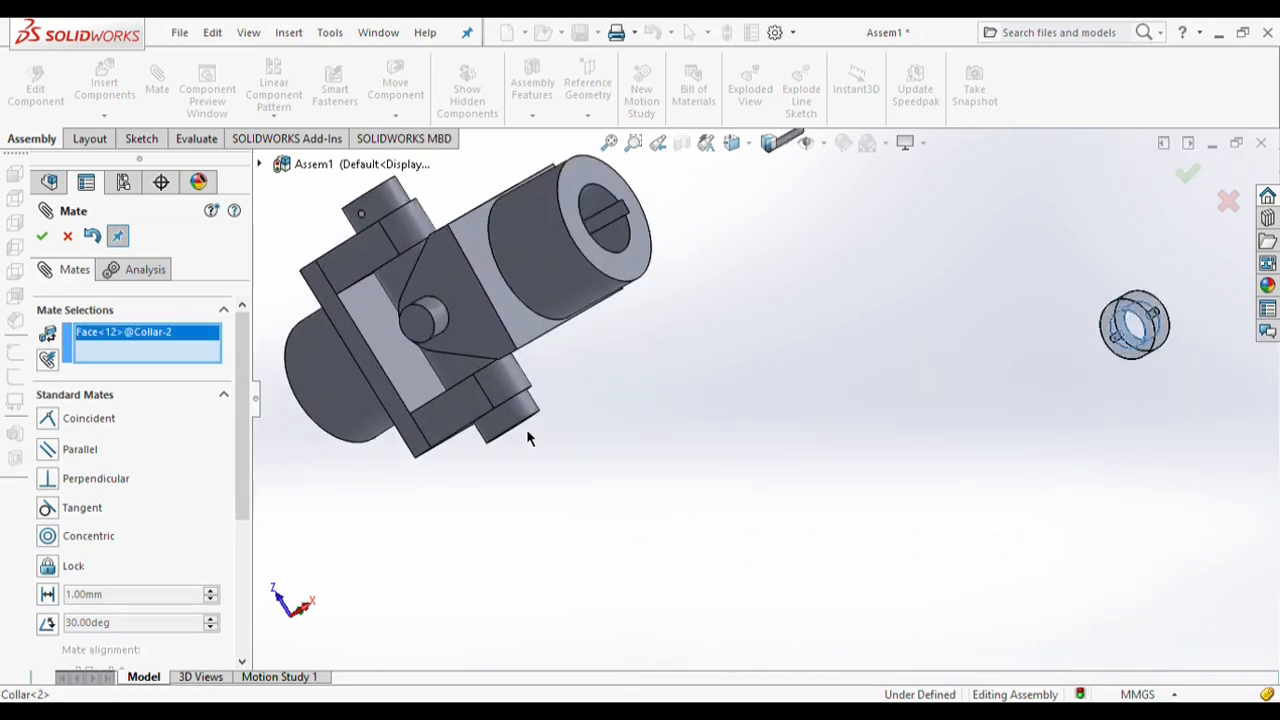
click(450, 332)
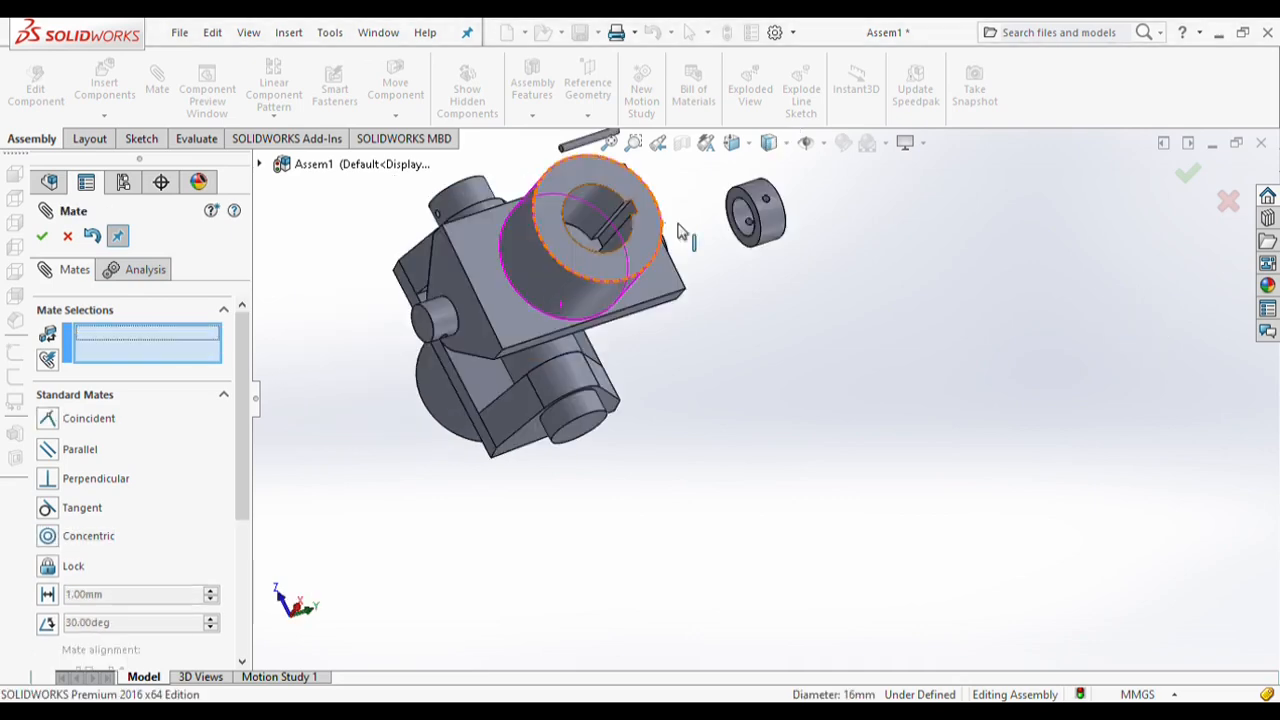
Step: Add a Concentric mate between the second collar's small radial hole and the cross hole of the second headed pin
scroll(714, 203, down, 6)
middle_drag(711, 217, 717, 324)
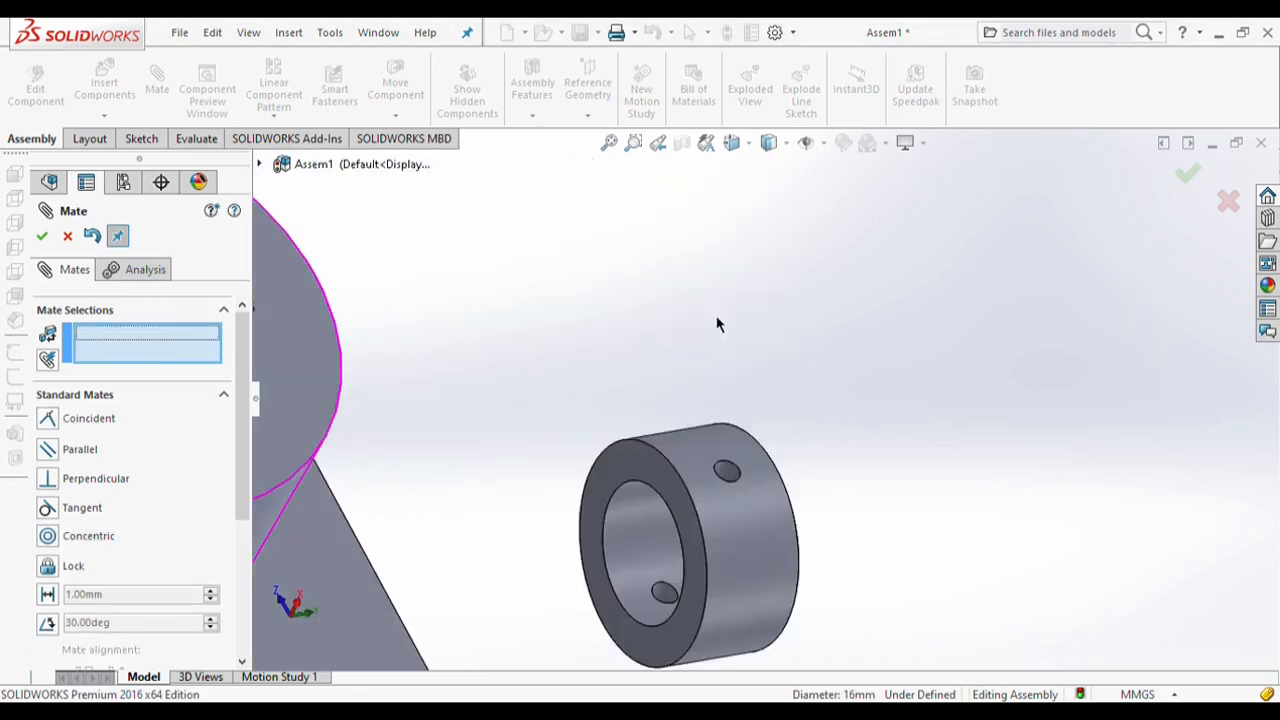
click(729, 470)
scroll(729, 470, up, 3)
scroll(656, 471, down, 4)
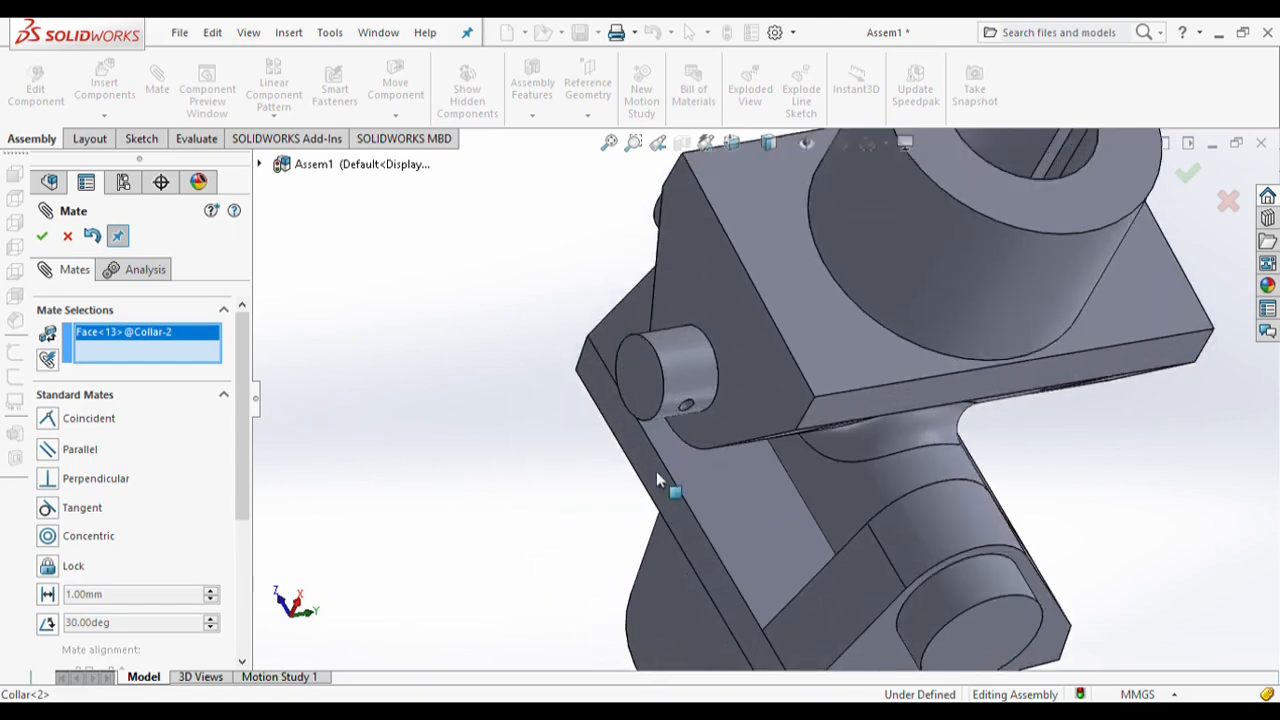
scroll(694, 420, down, 5)
click(688, 427)
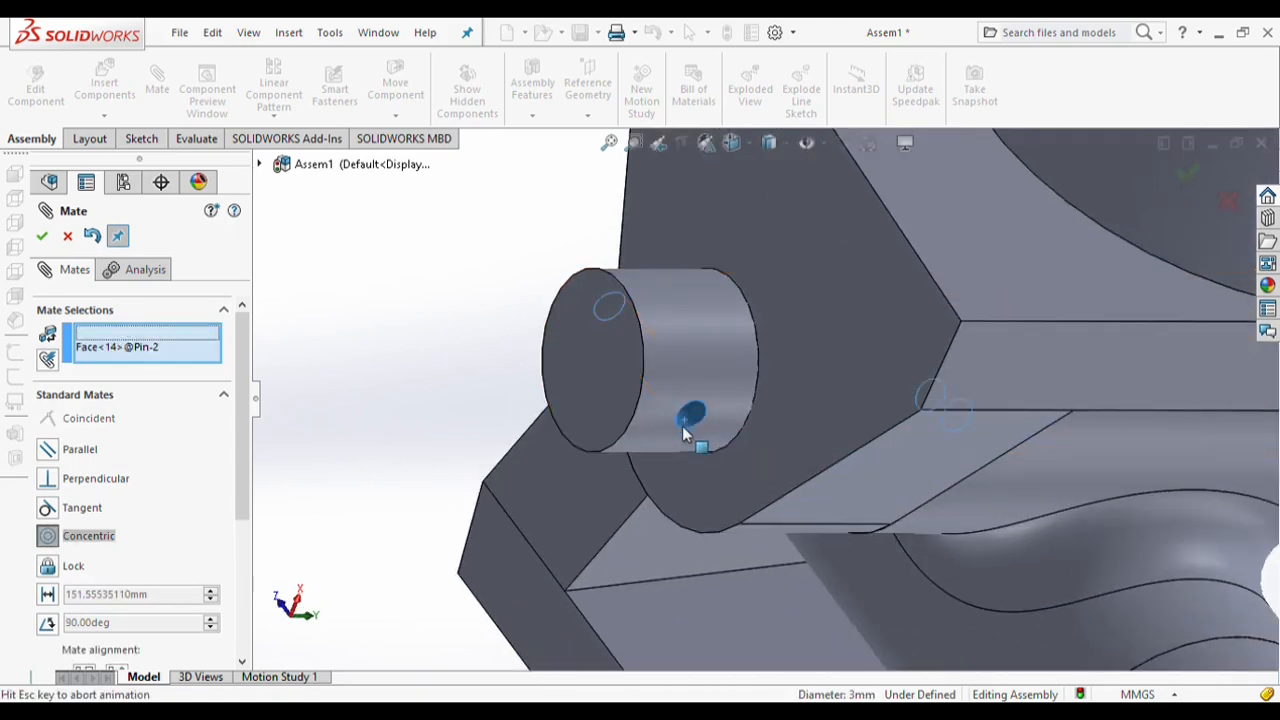
click(729, 434)
Step: Add a Concentric mate between the first small cross pin and the second collar's radial hole
scroll(915, 451, up, 4)
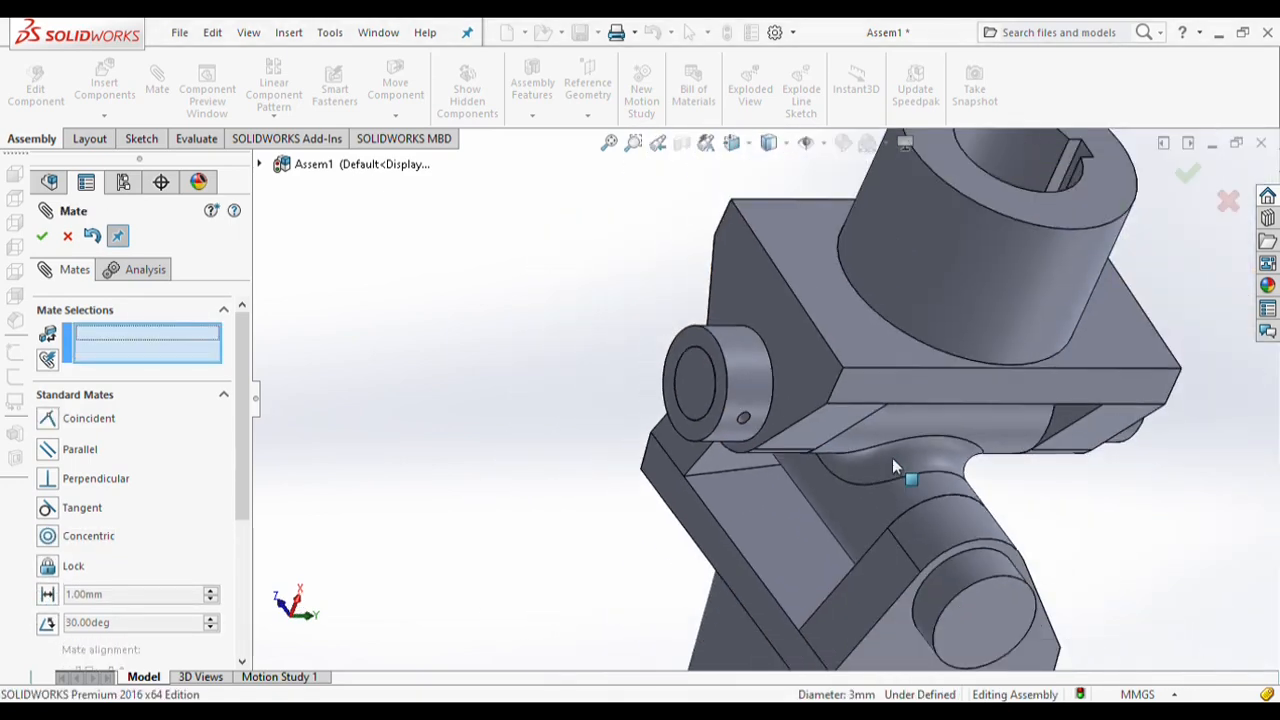
scroll(892, 458, up, 5)
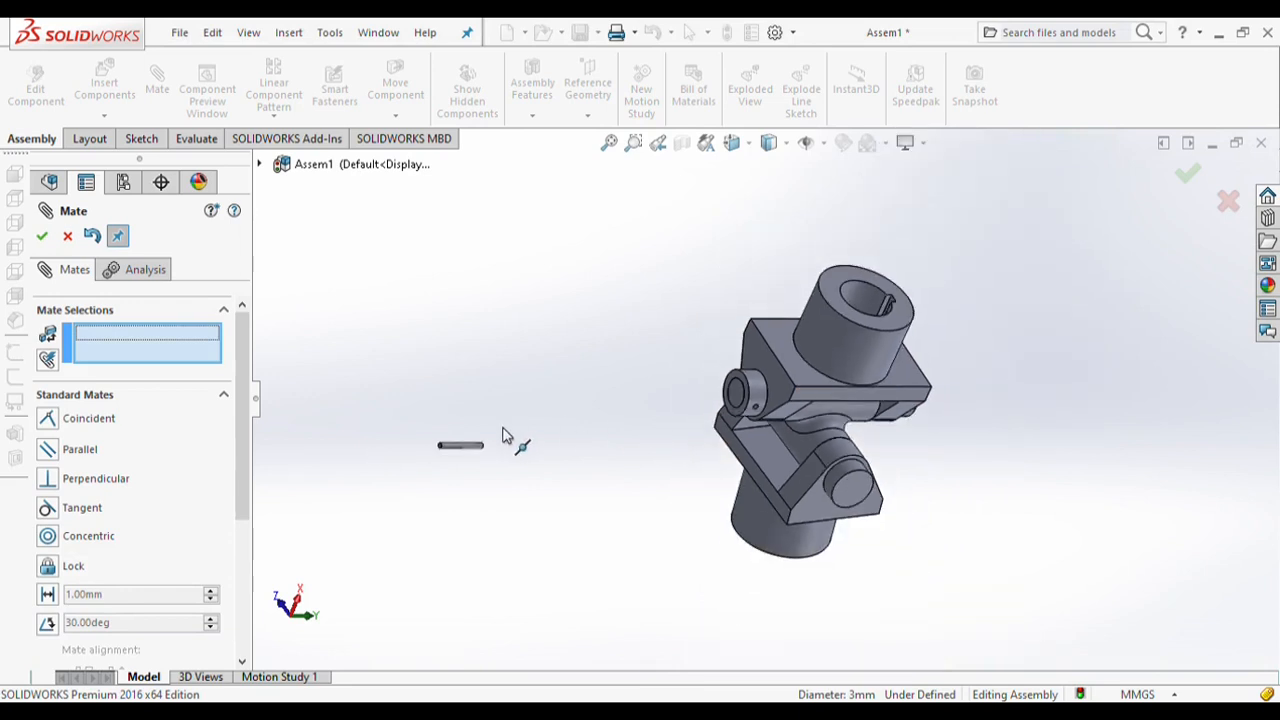
scroll(503, 436, down, 3)
click(502, 462)
scroll(947, 393, down, 4)
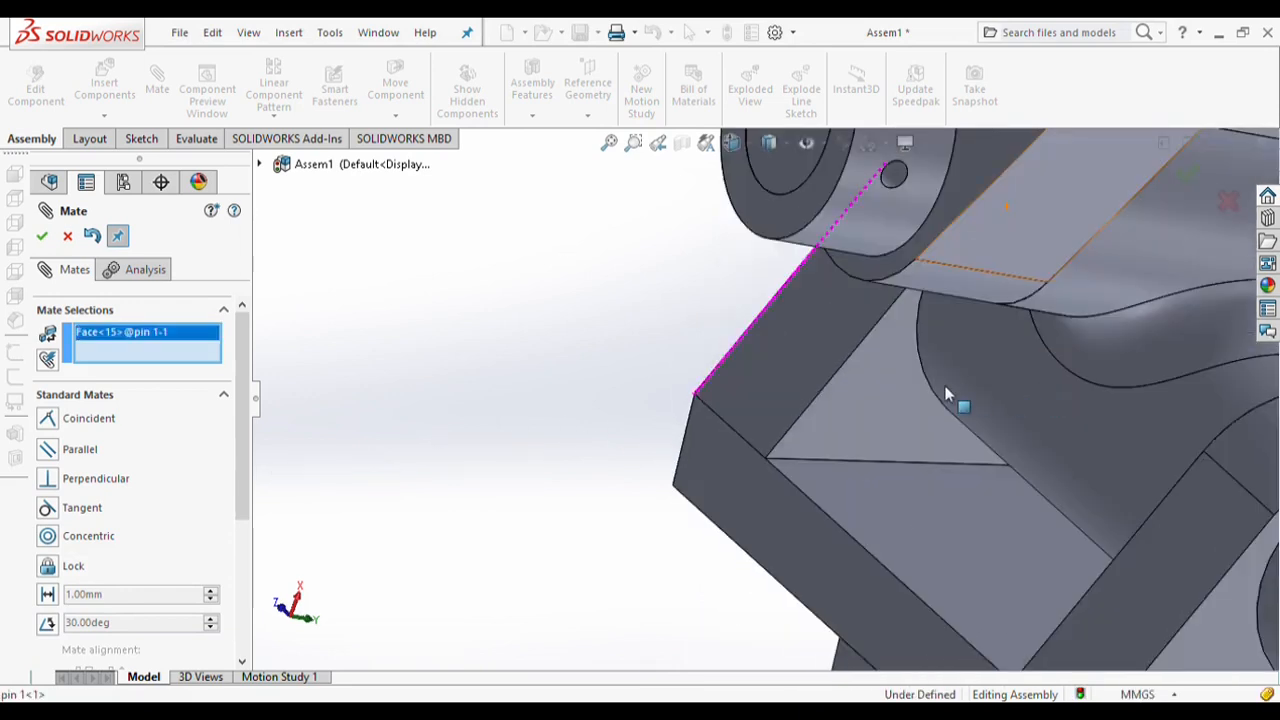
click(898, 192)
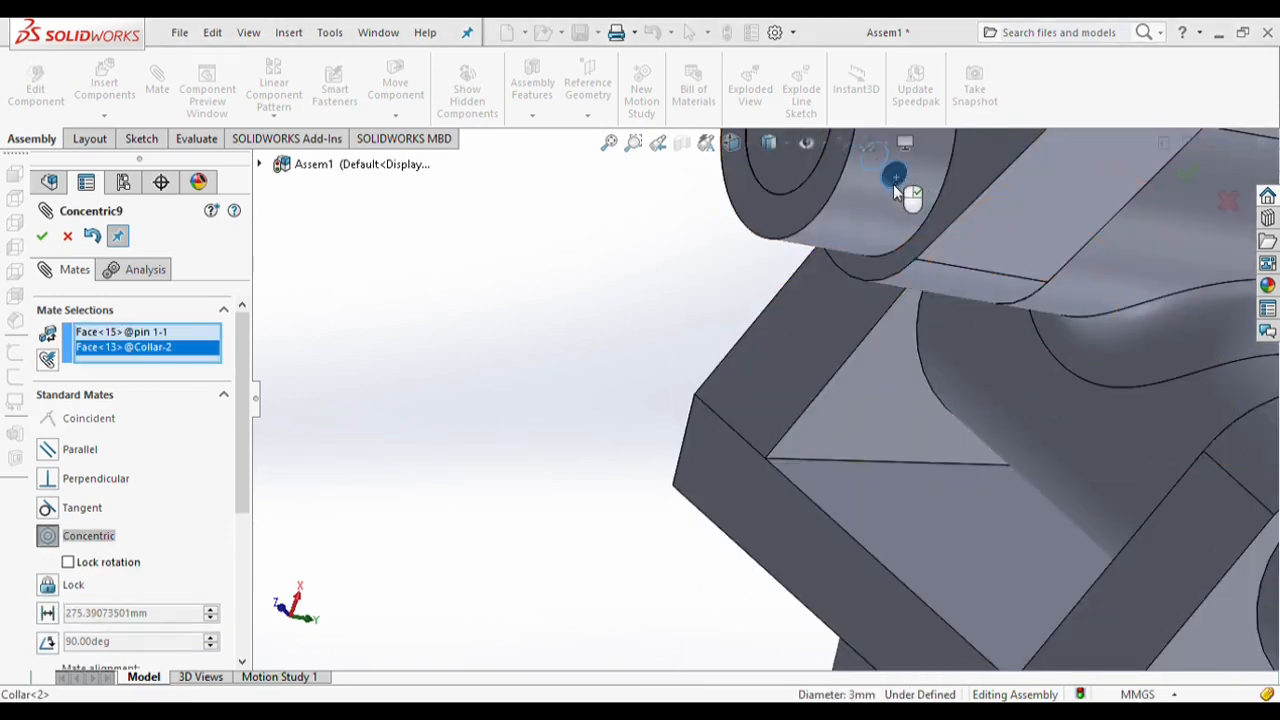
click(1181, 168)
Step: Try to add a Tangent mate between the first small cross pin's end face and the second collar's outer cylindrical face
scroll(720, 370, up, 5)
scroll(631, 262, down, 5)
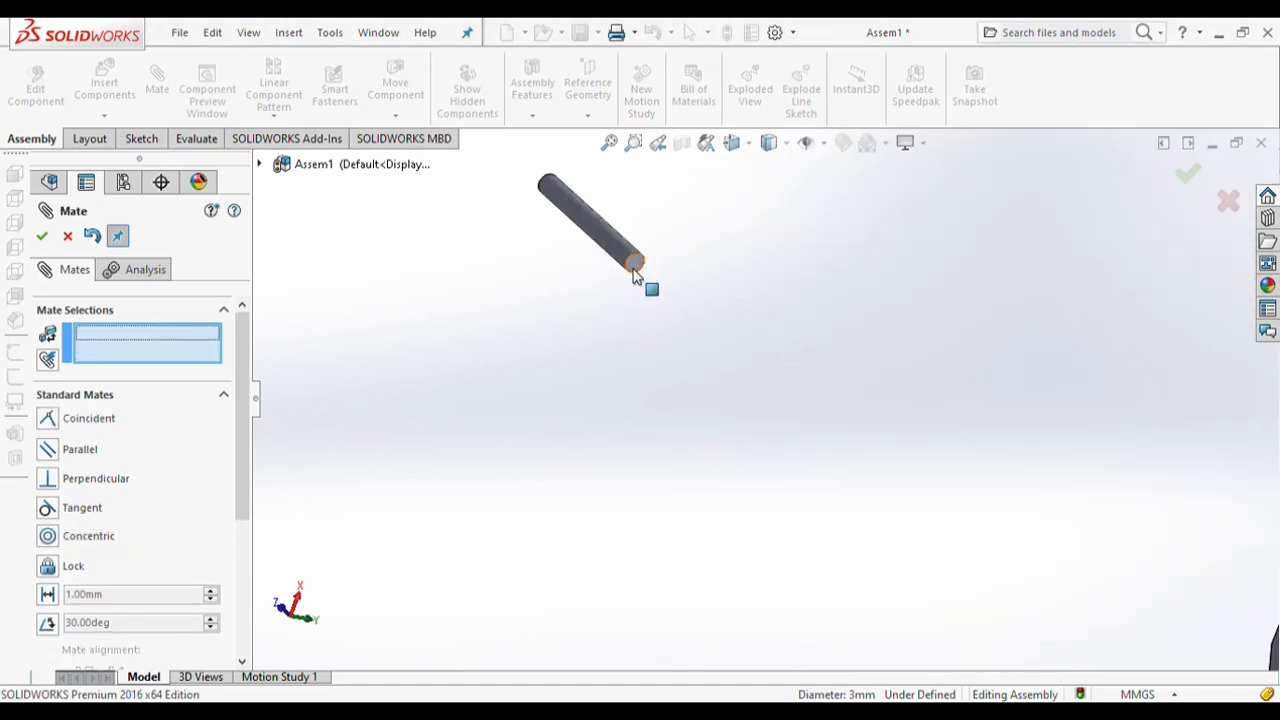
click(633, 272)
scroll(1005, 490, up, 3)
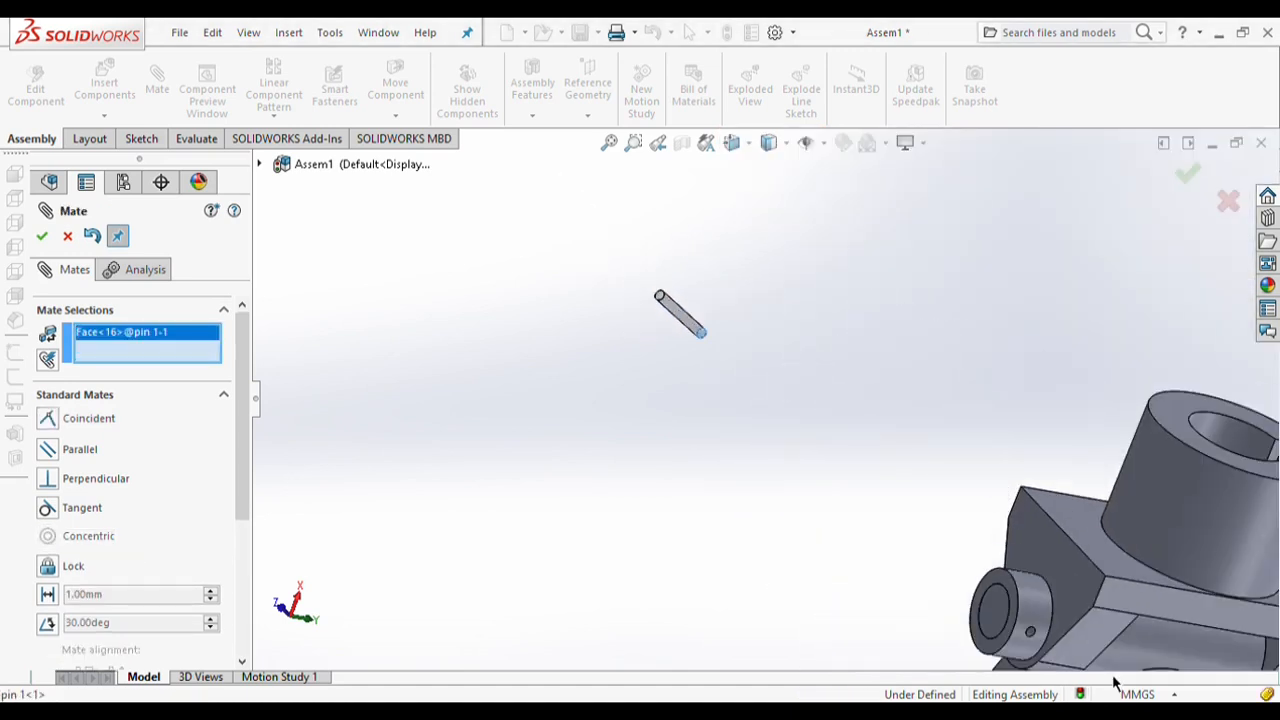
click(1036, 622)
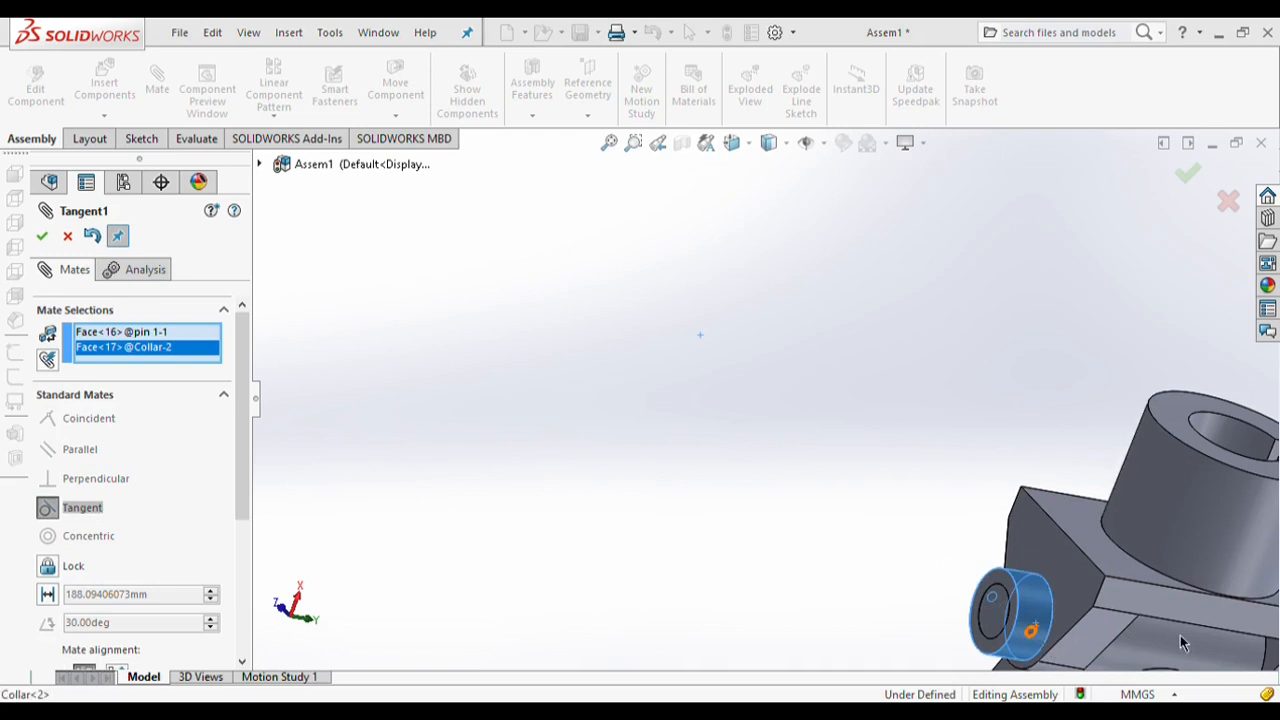
key(Escape)
scroll(1170, 600, up, 4)
scroll(1097, 548, down, 3)
scroll(990, 385, up, 3)
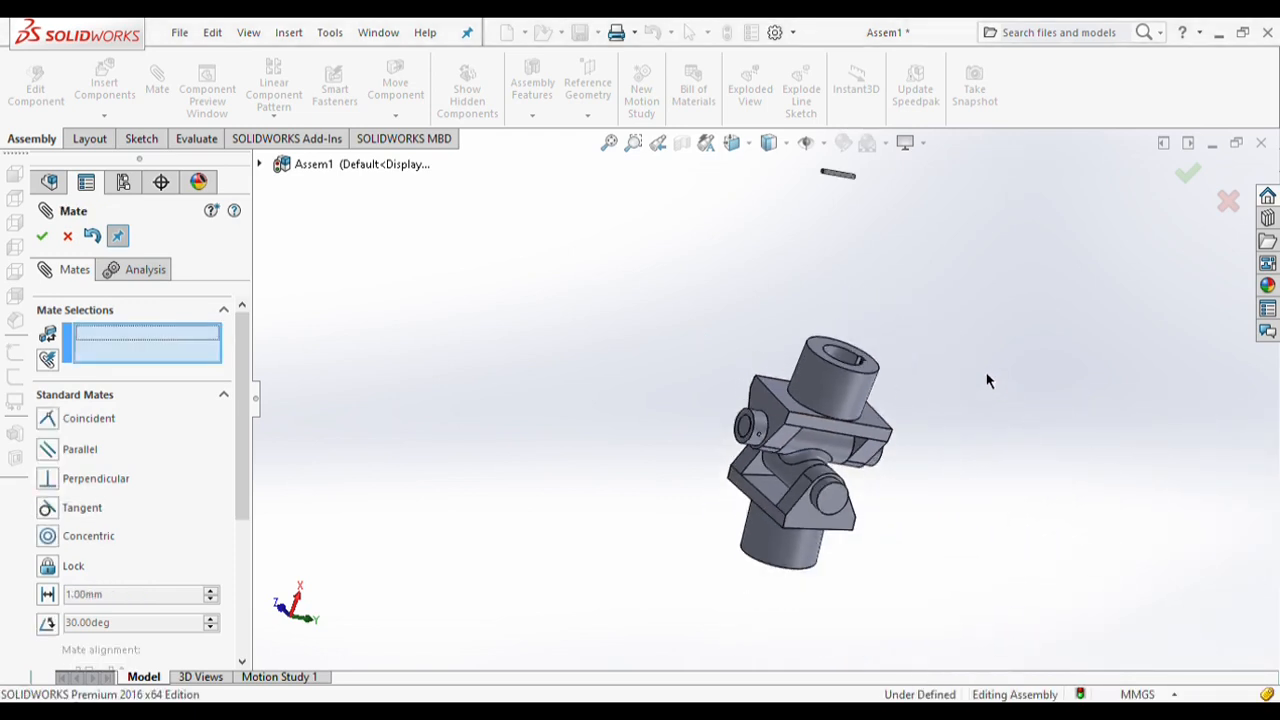
scroll(856, 185, down, 5)
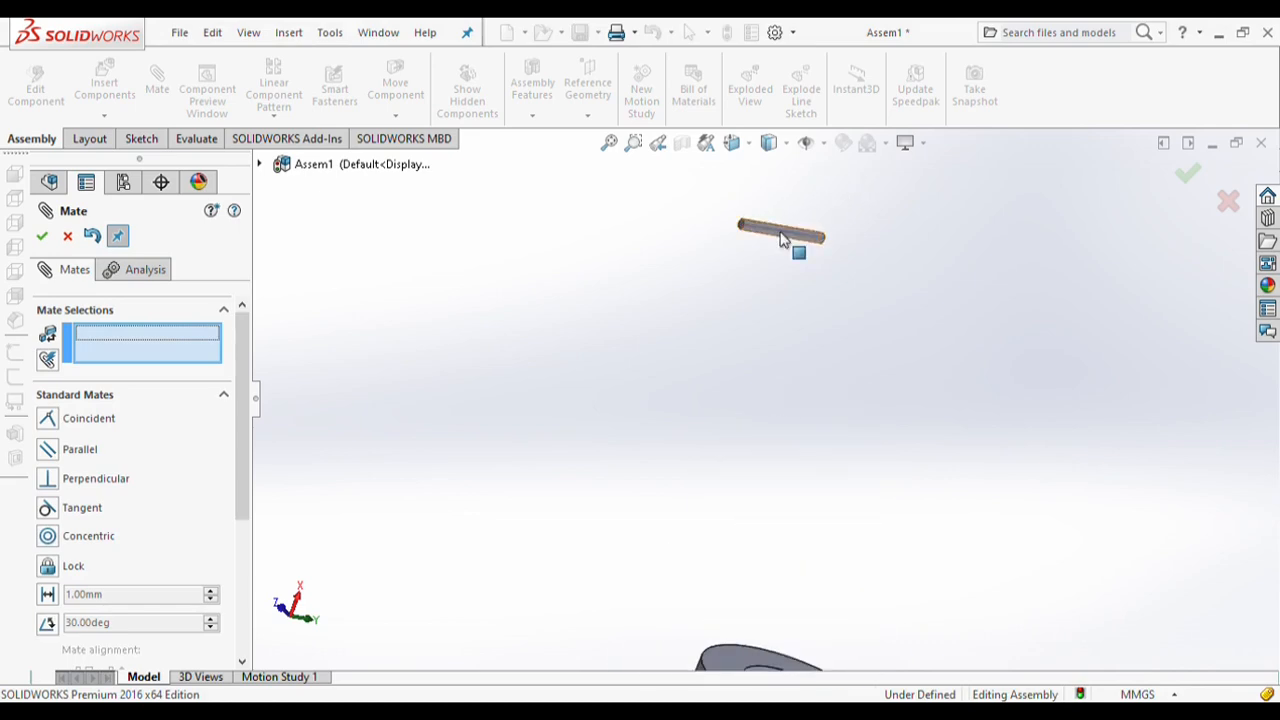
click(783, 240)
scroll(600, 518, down, 4)
scroll(527, 515, down, 3)
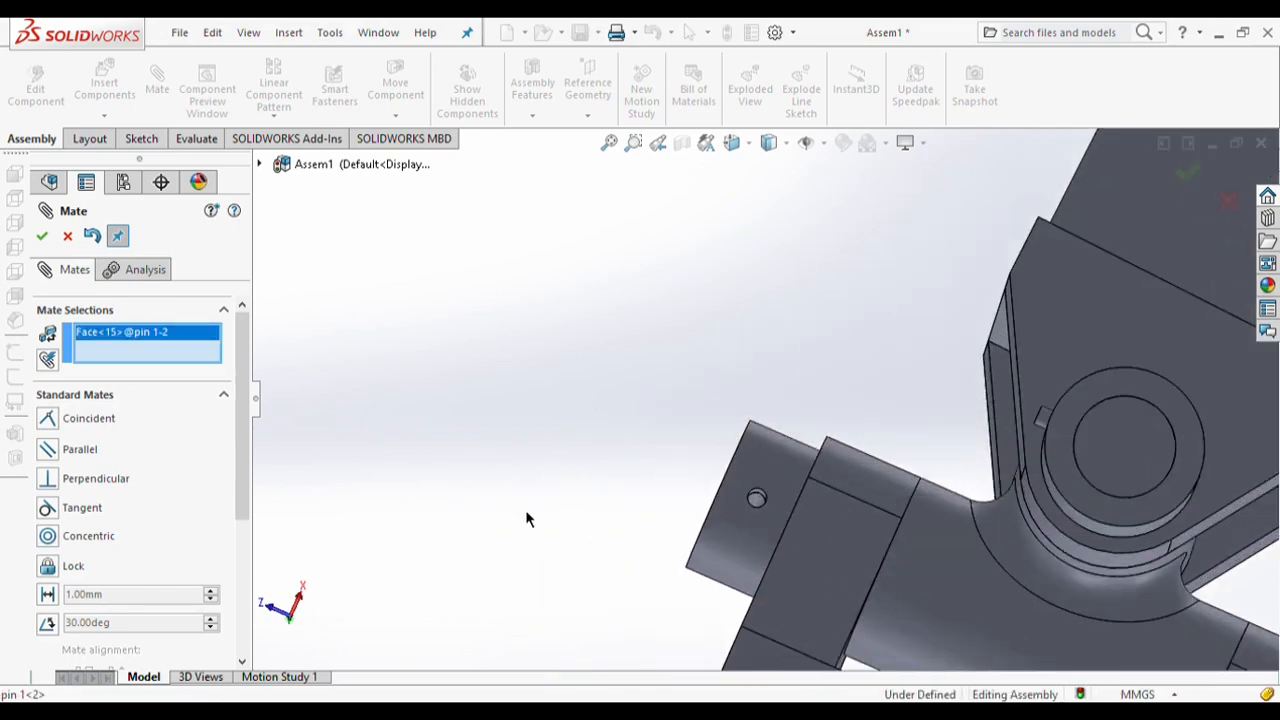
scroll(1000, 525, down, 4)
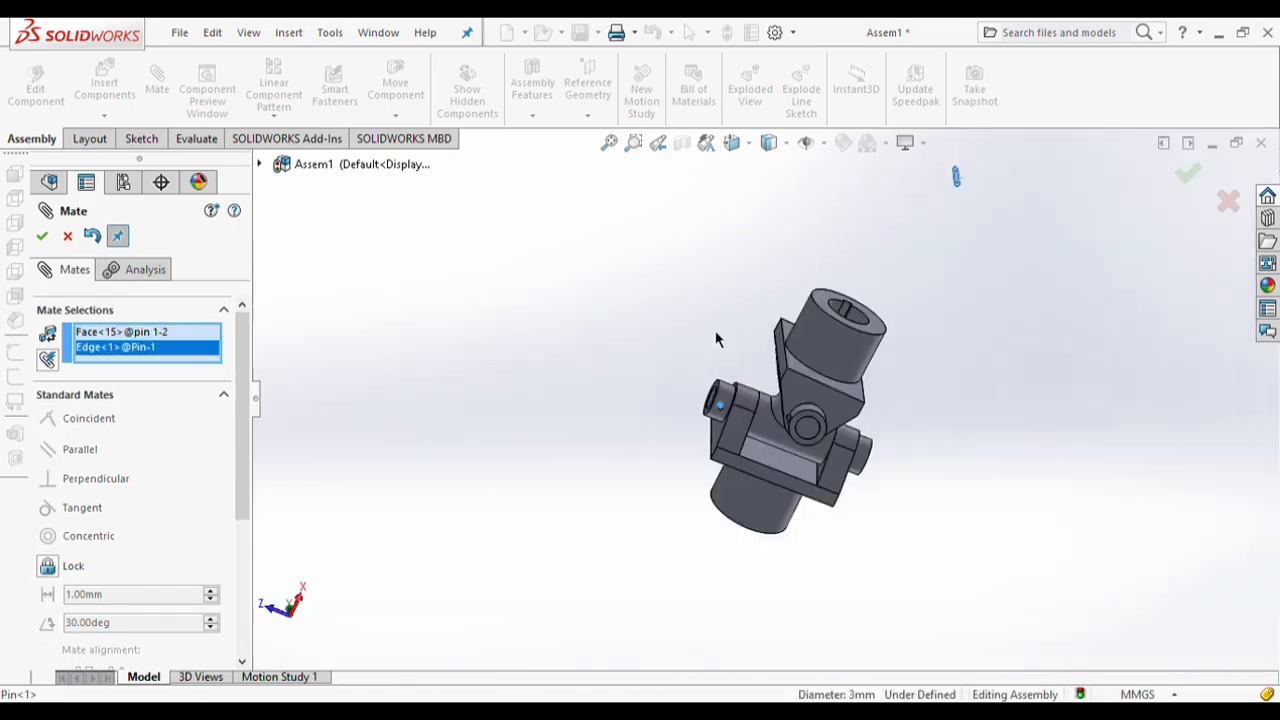
scroll(716, 337, down, 3)
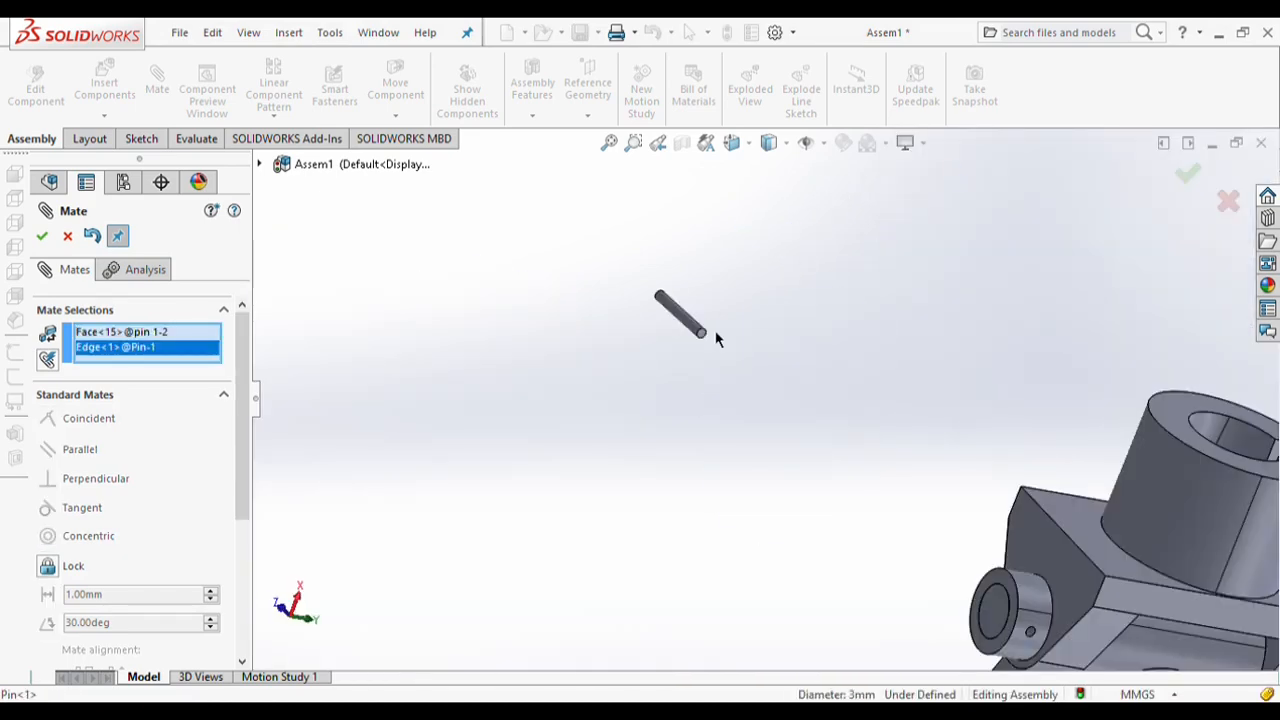
click(812, 437)
Step: Add a Concentric mate between the first small cross pin's cylindrical face and the second collar's radial hole
scroll(812, 437, down, 1)
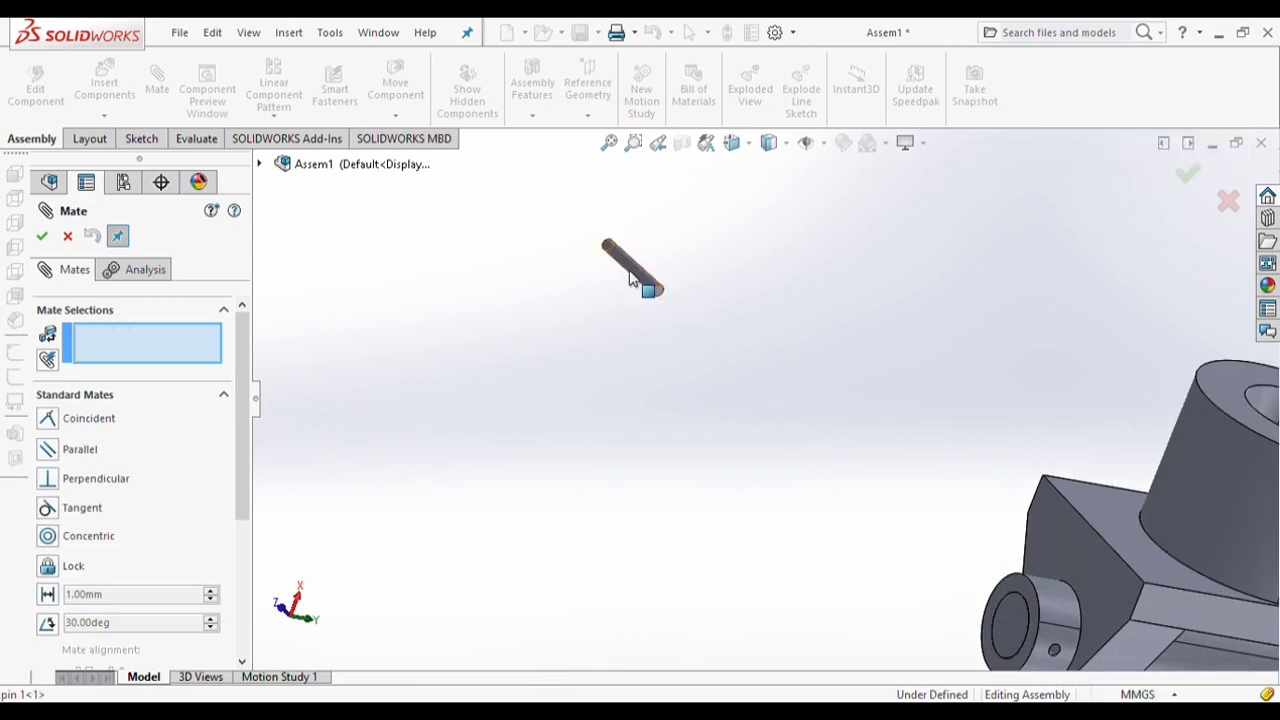
click(631, 279)
scroll(1035, 612, down, 2)
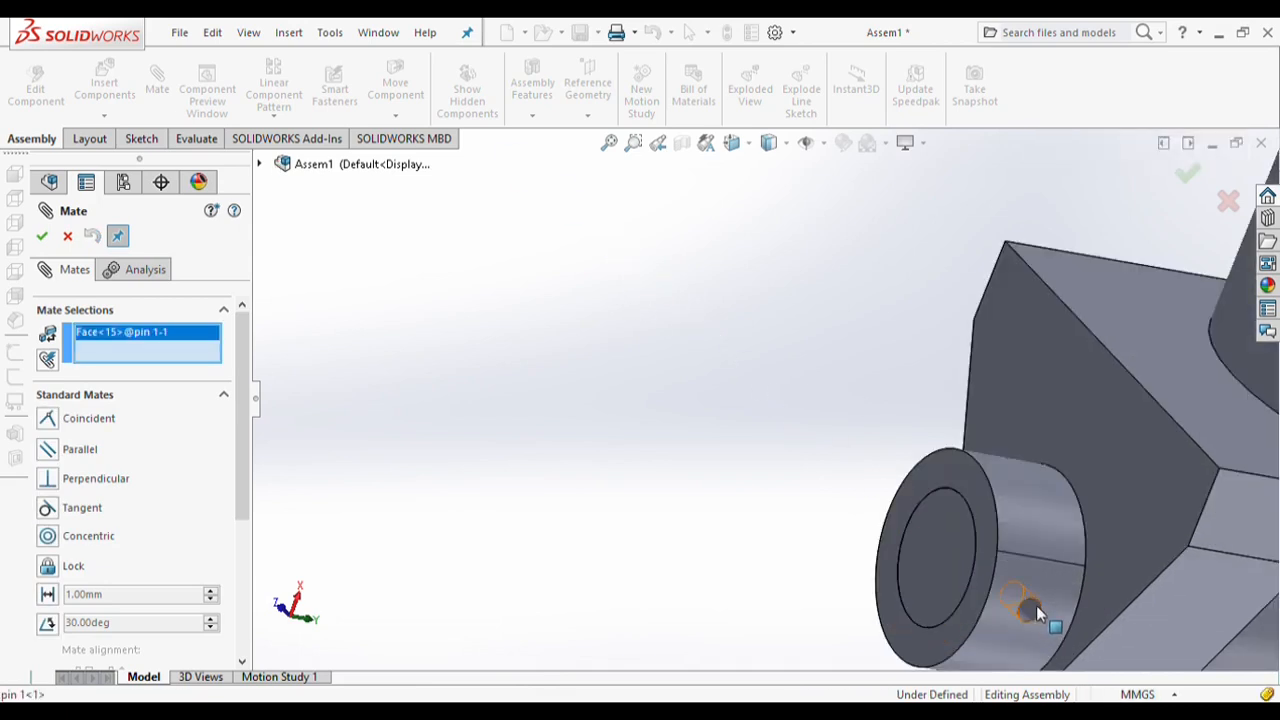
click(1036, 605)
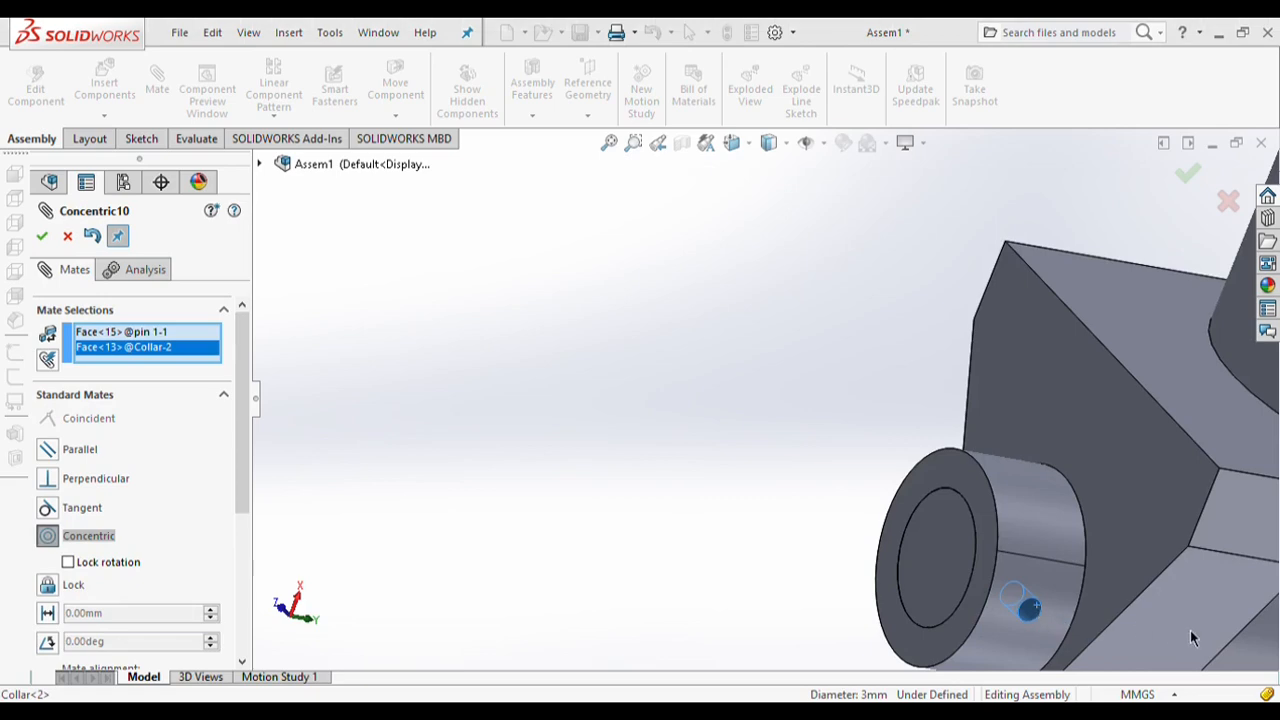
click(1260, 629)
Step: Add a Tangent mate between the first small cross pin's end face and the second collar's outer face, with the mate alignment flipped
scroll(900, 460, up, 5)
scroll(565, 200, down, 4)
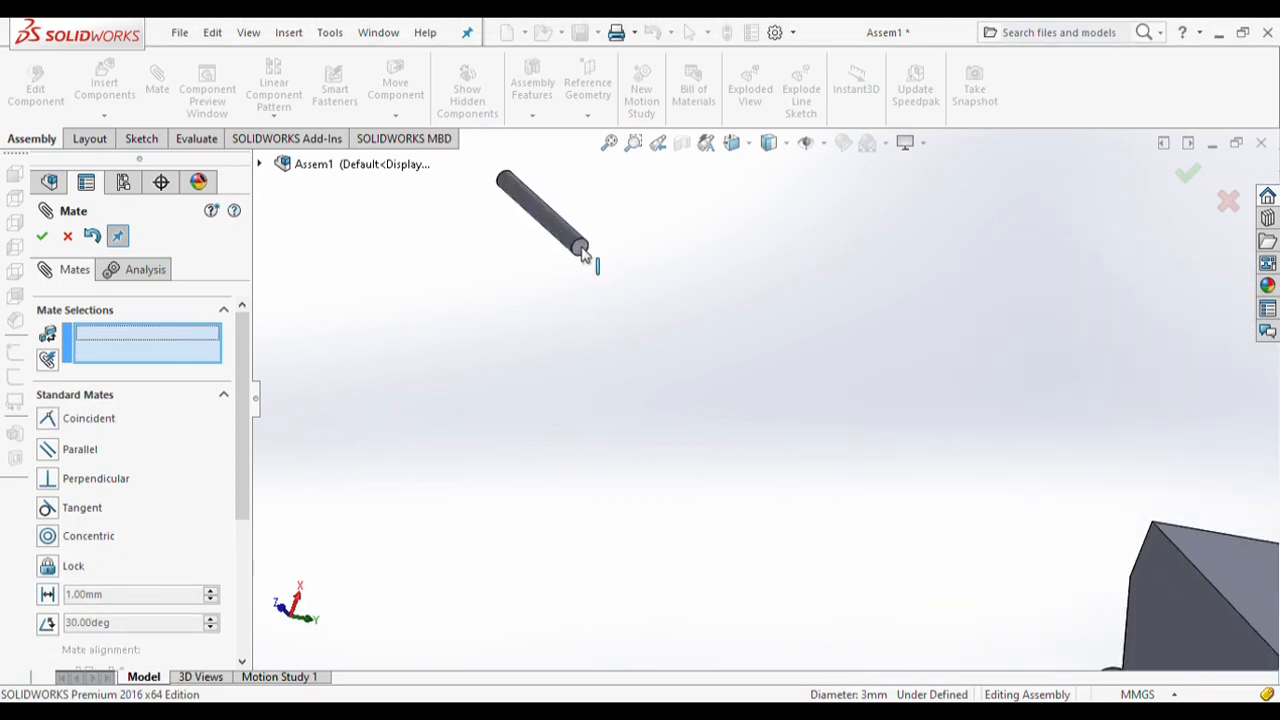
click(580, 255)
scroll(795, 383, up, 2)
scroll(860, 569, down, 6)
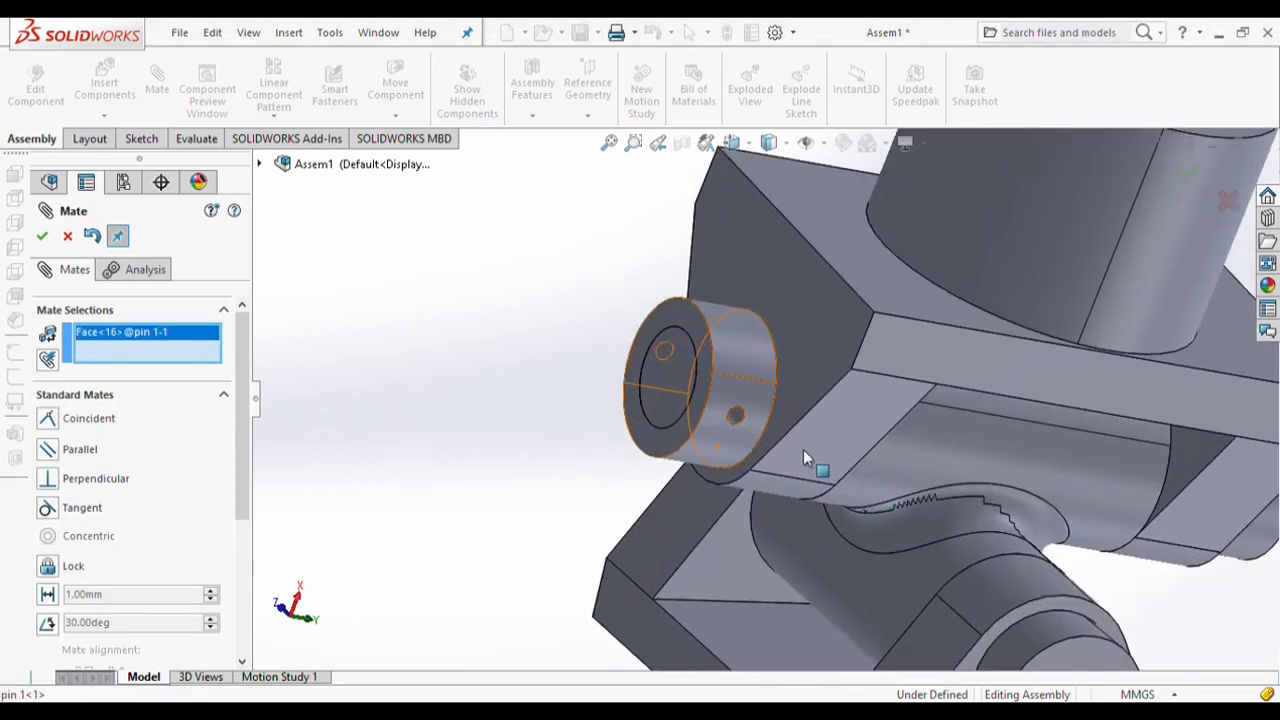
scroll(750, 412, up, 2)
click(757, 400)
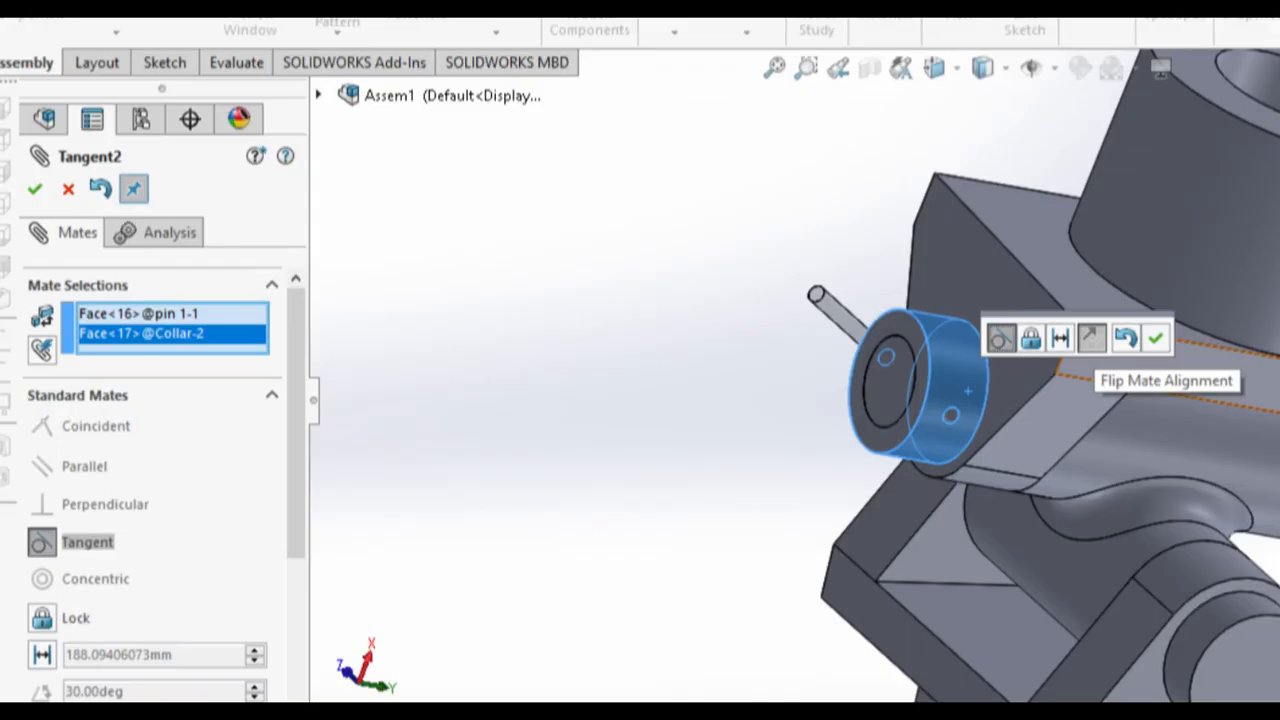
click(43, 237)
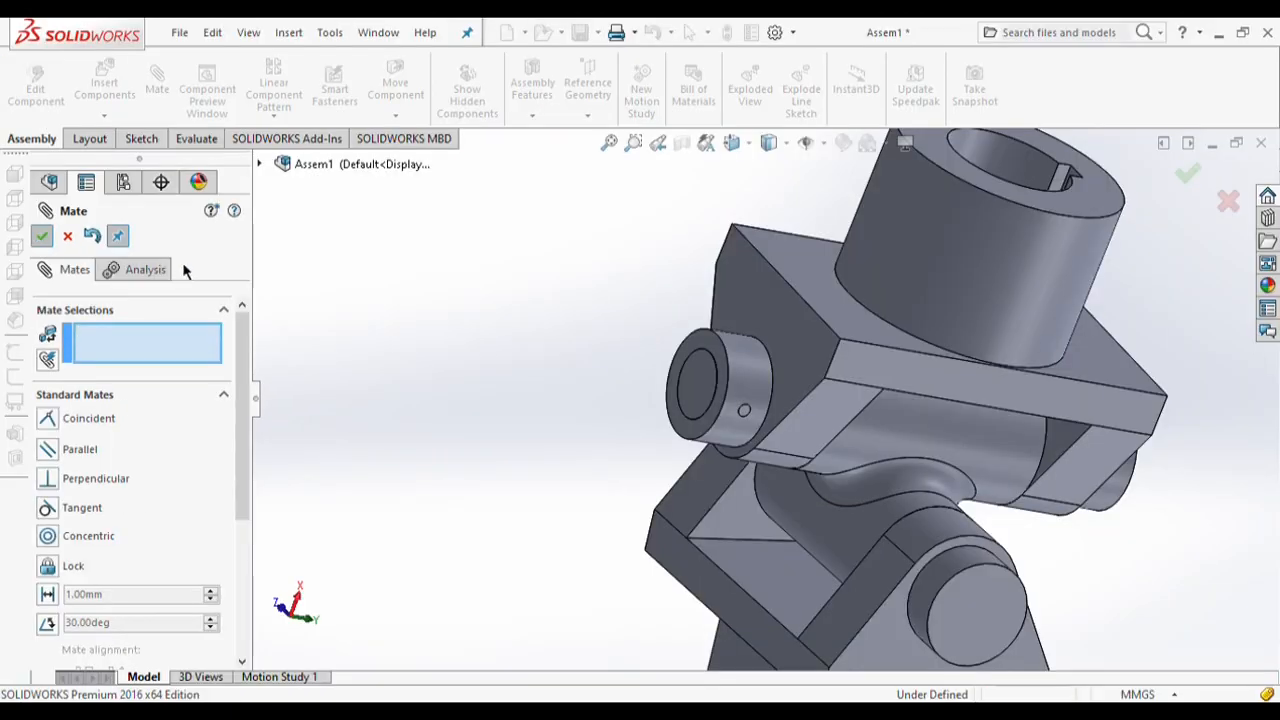
key(ctrl+7)
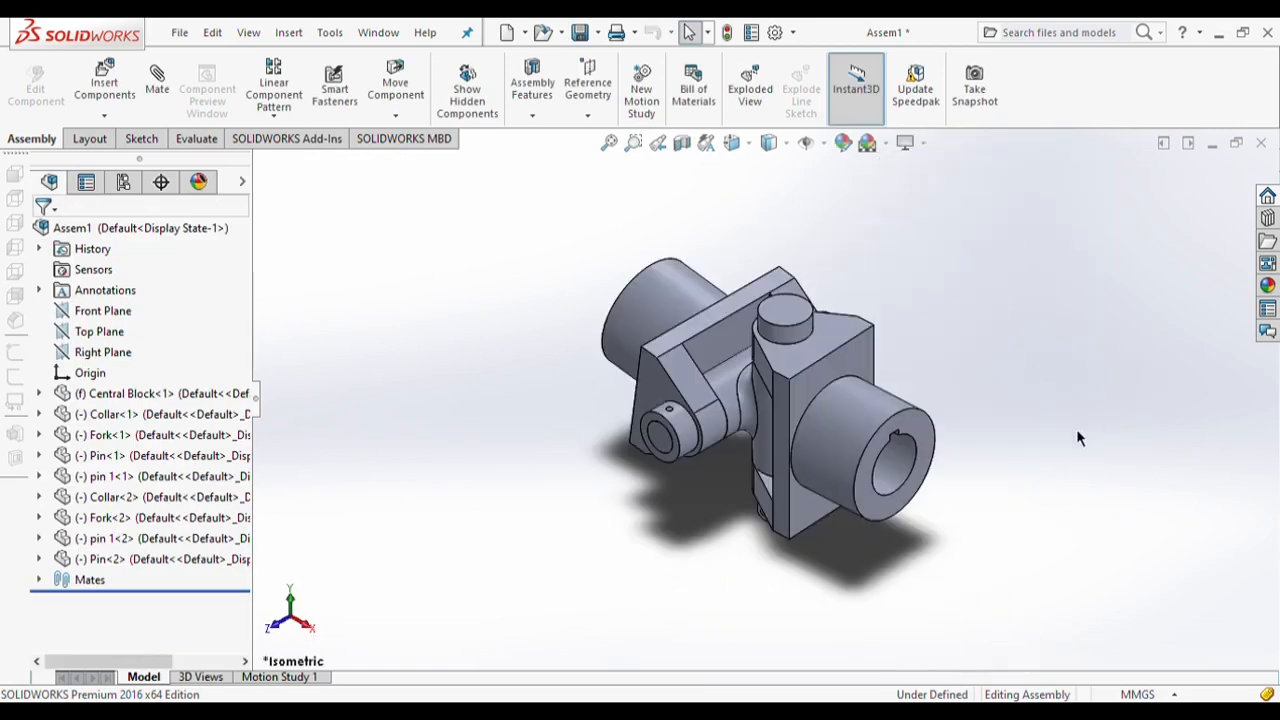